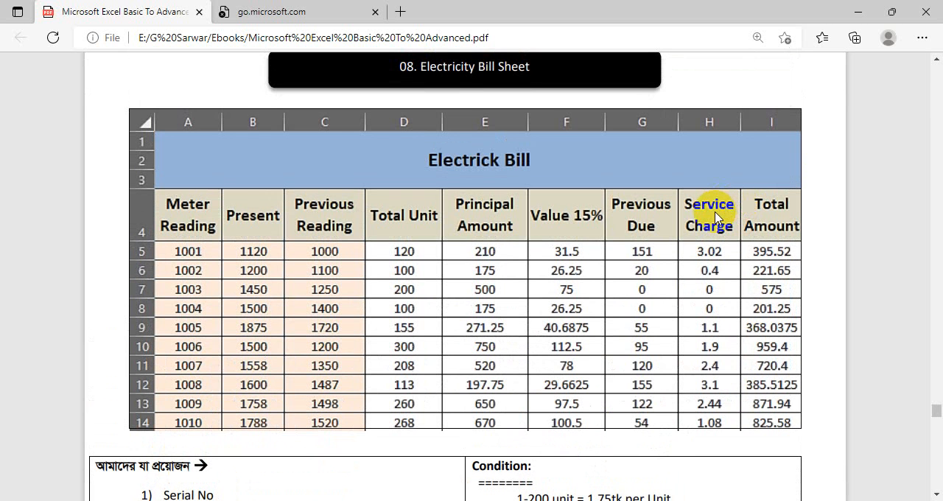
- Review the sample electricity bill, switch to the Excel workbook and enter the heading "Meter No" in cell A1 of the Electricity Bill sheet
scroll(197, 184, down, 3)
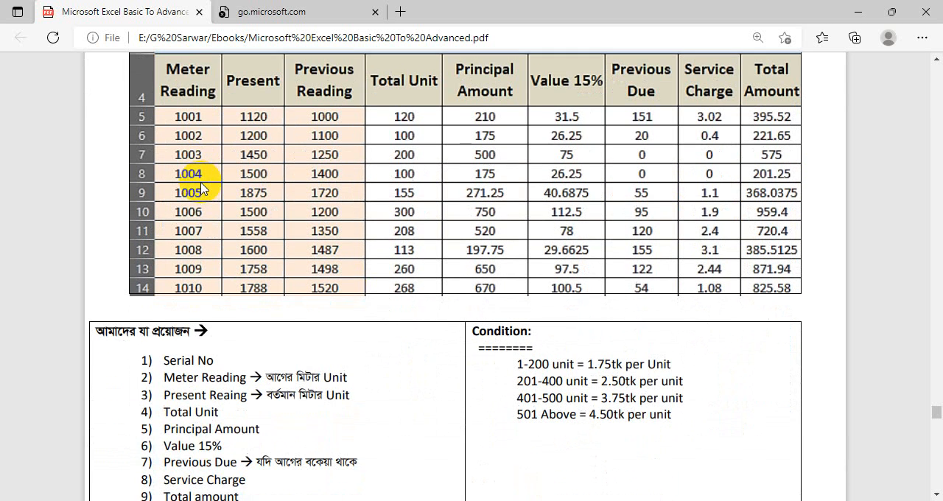
scroll(245, 420, up, 1)
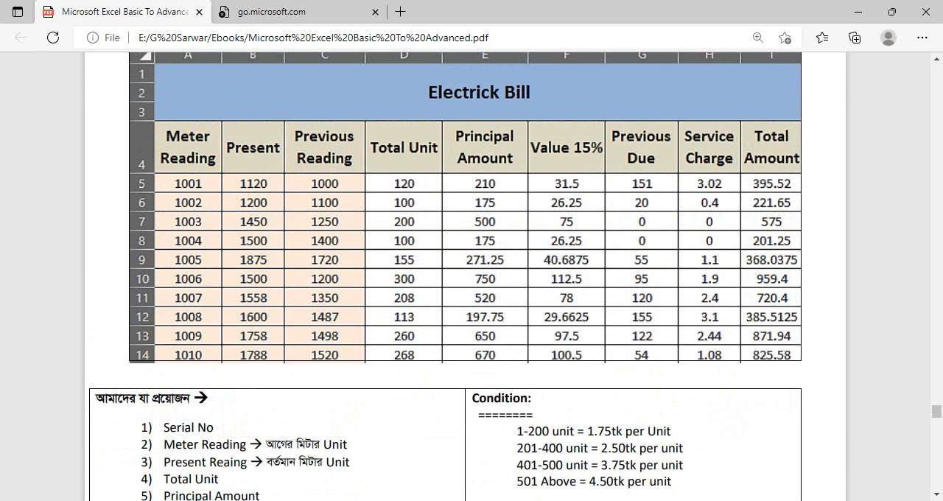
key(alt+Tab)
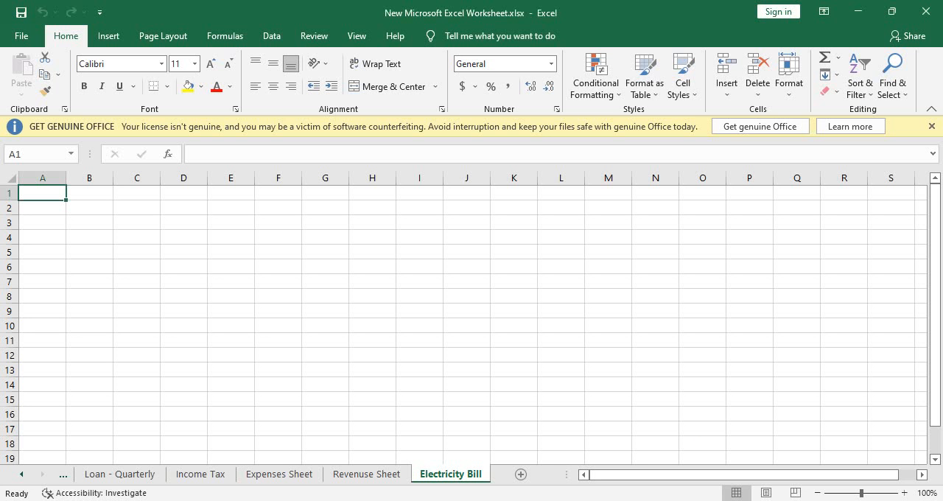
text(Mr)
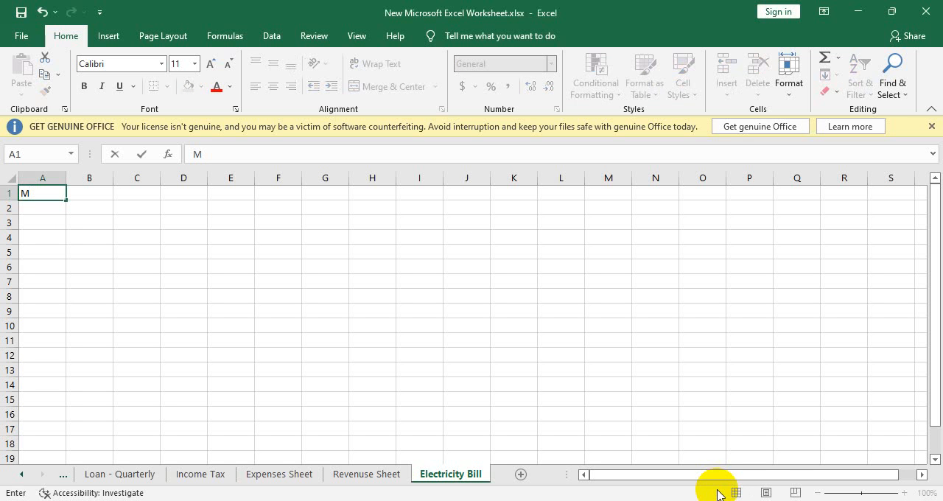
text(eter No)
key(Tab)
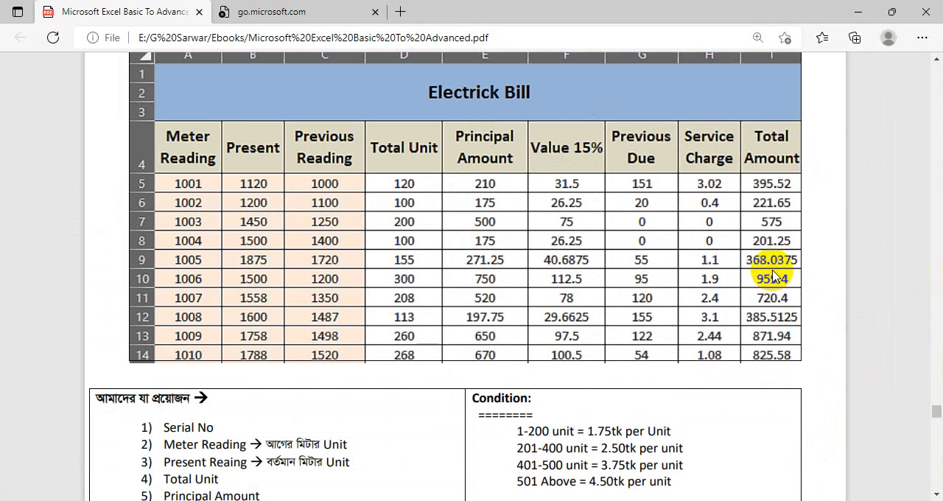
- Consult the sample bill's column headings in the PDF and enter "Present Reading / Unit" in cell B1
scroll(611, 390, down, 3)
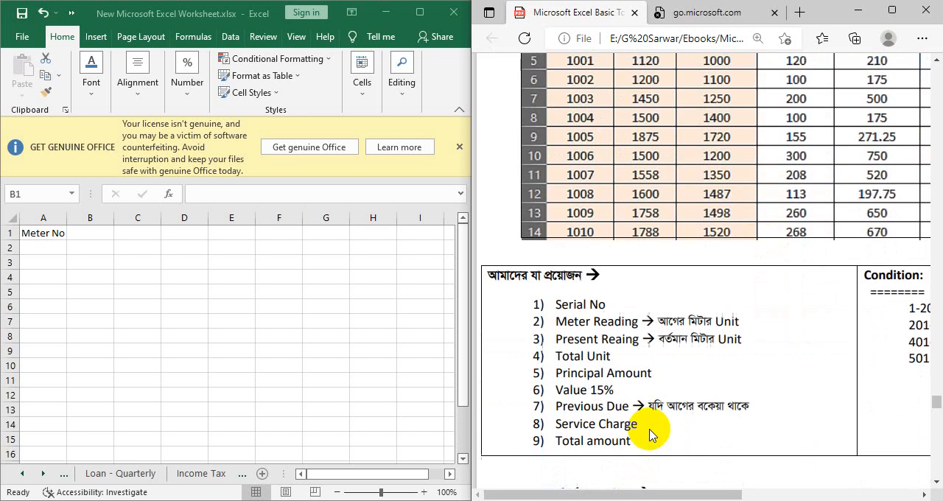
scroll(714, 359, up, 1)
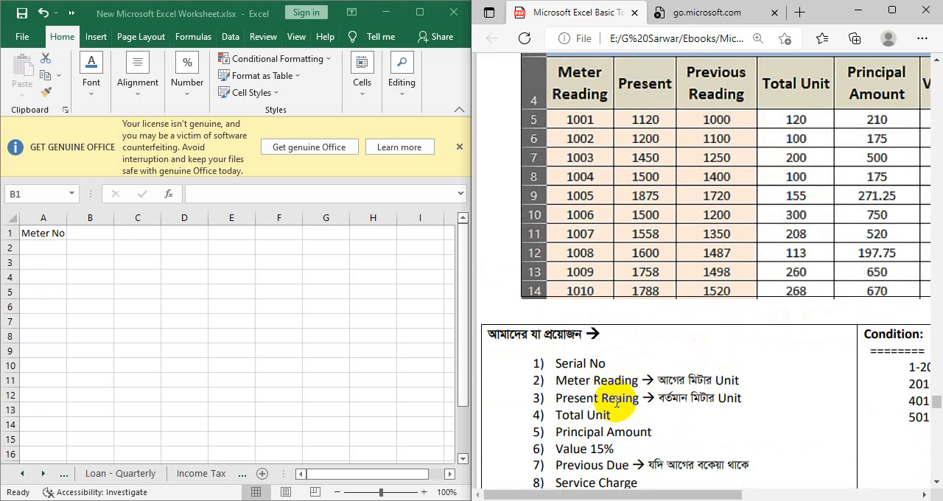
scroll(749, 188, up, 1)
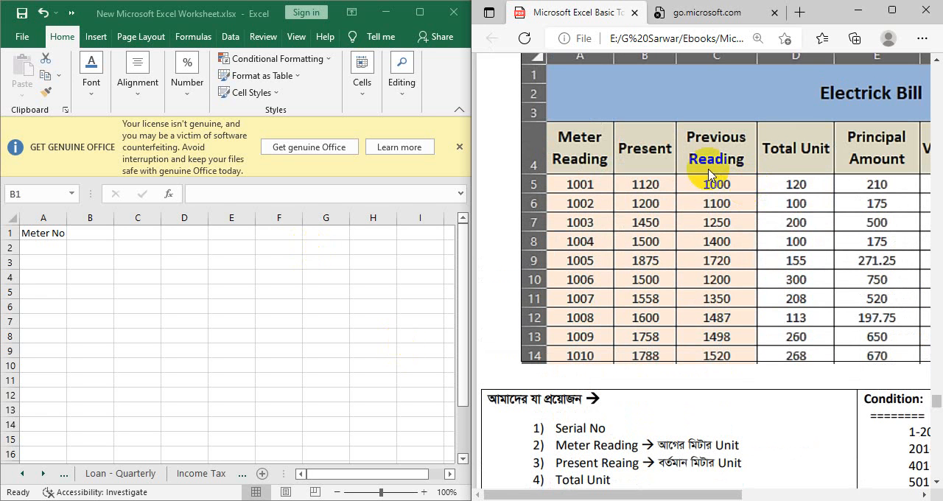
click(81, 232)
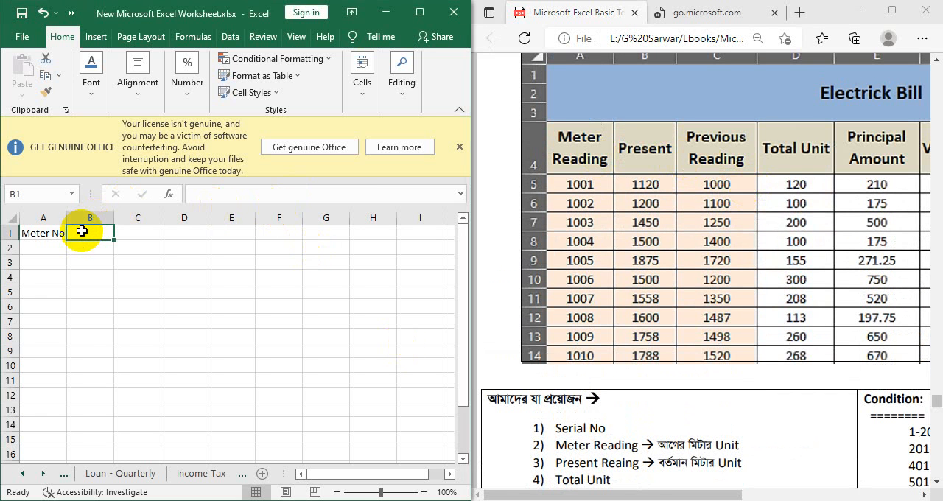
text(Presebt==)
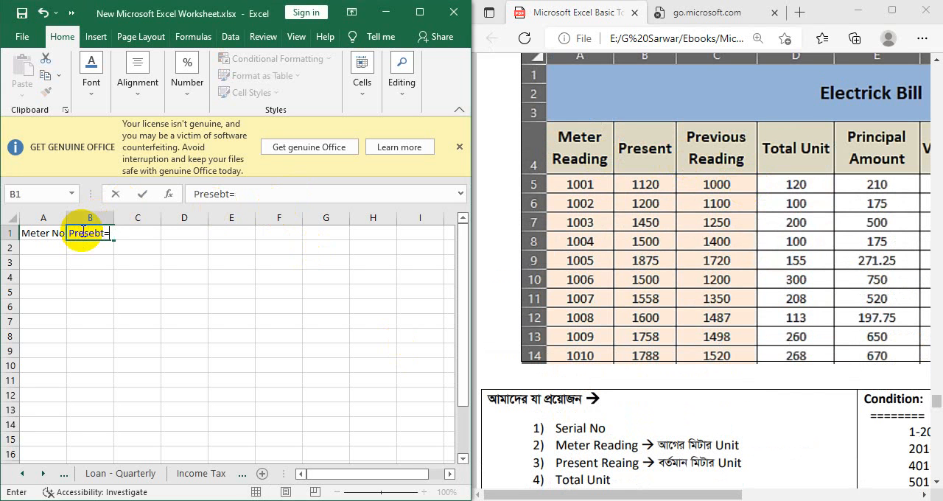
key(BackSpace)
key(BackSpace)
key(BackSpace)
text(nt Reading / Un)
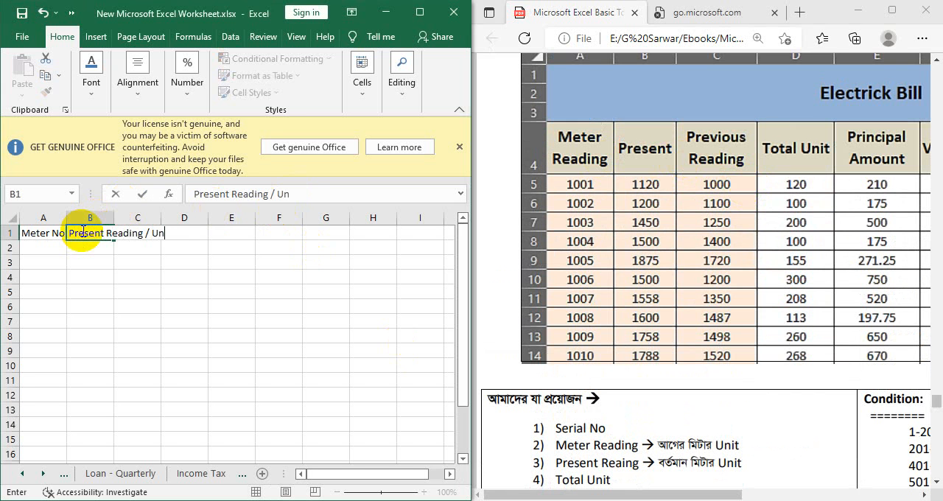
text(it)
key(Tab)
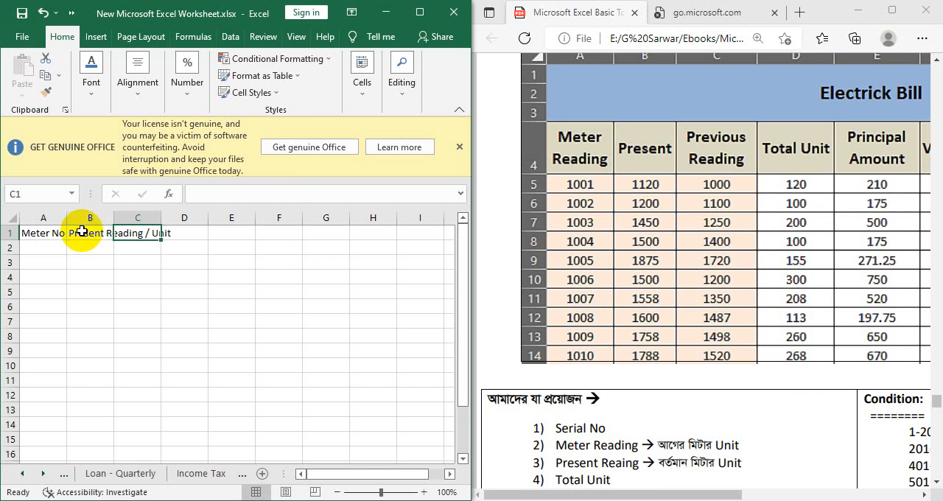
- Enter the column heading "Previous Reading/Unit" in cell C1
text(Pre)
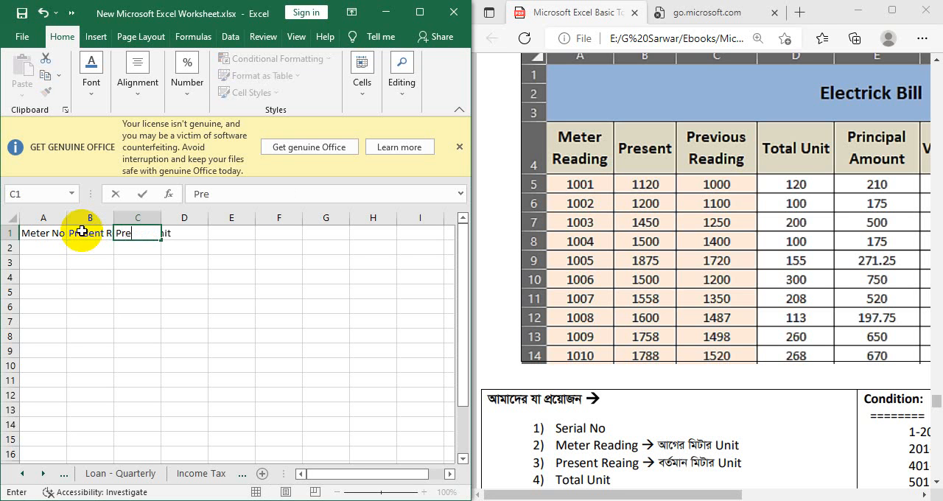
text(vious Reading/)
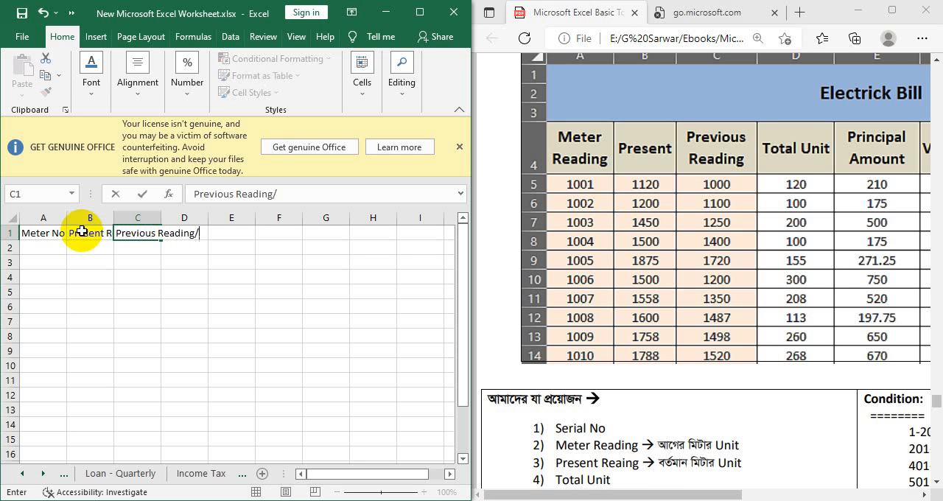
text(Unit)
key(Tab)
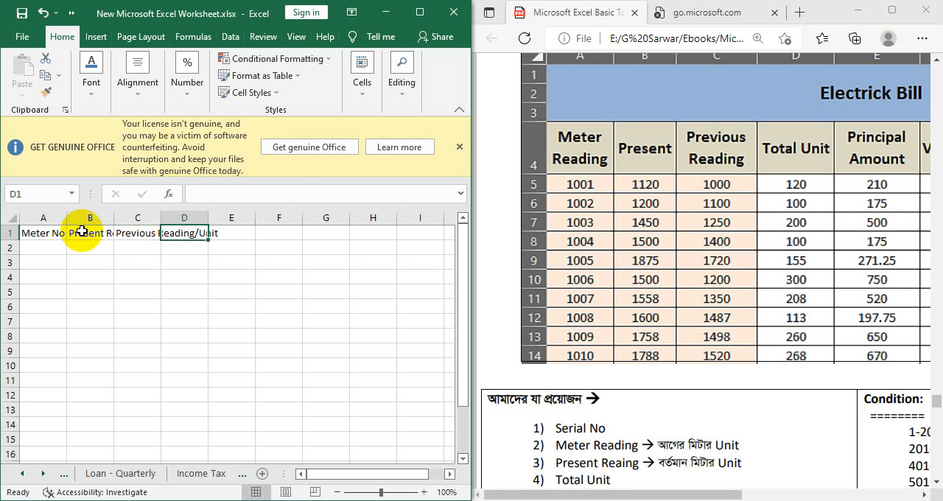
- Enter the column heading "Toral Unit" in cell D1
text(T)
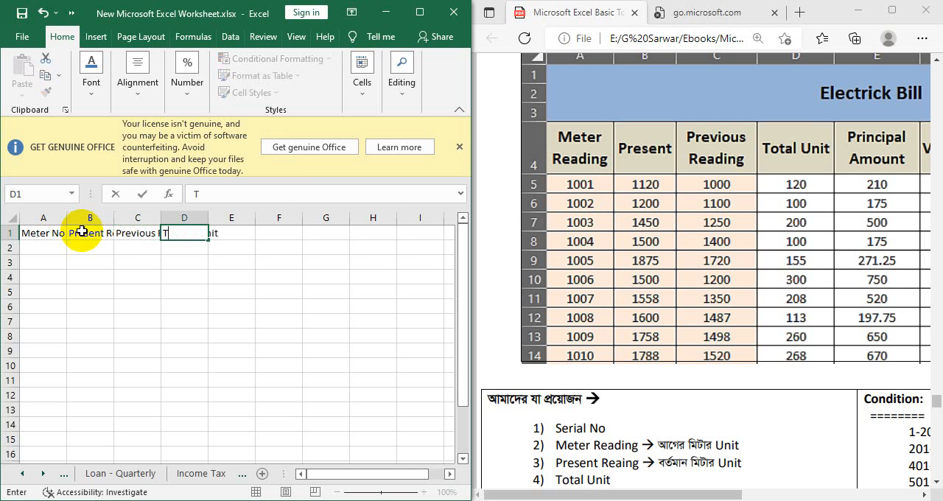
text(oral Unit)
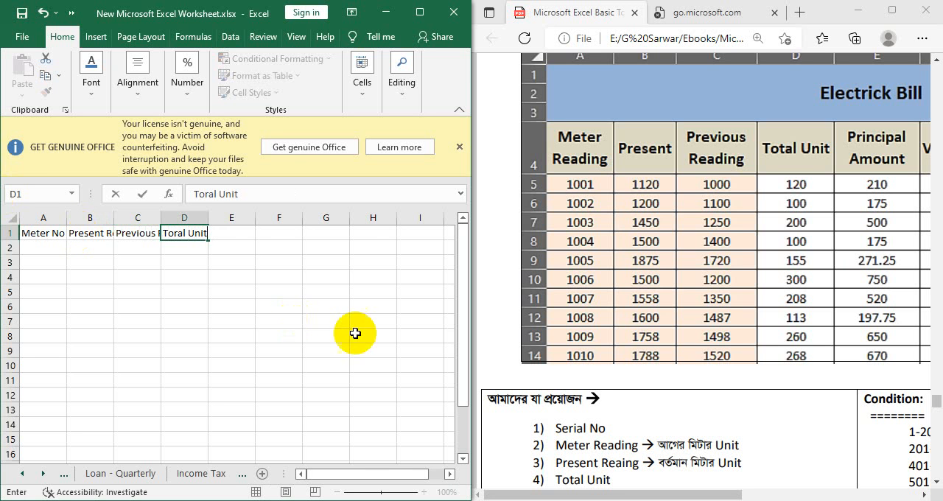
click(166, 322)
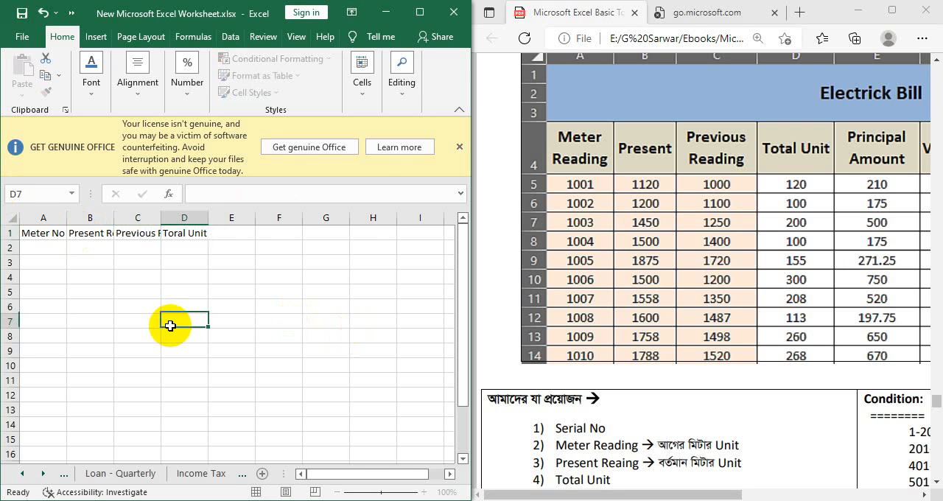
- Dismiss the Office licence notice above the worksheet and make E1 the active cell
click(459, 147)
click(230, 186)
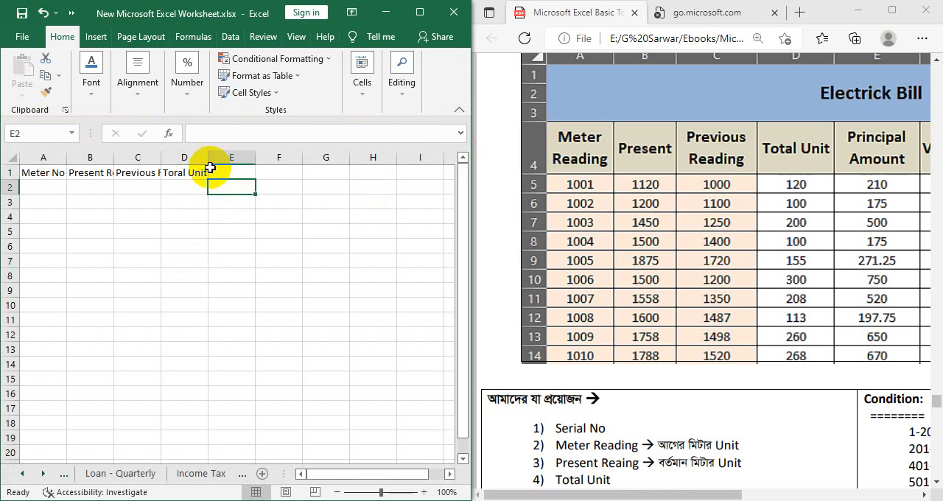
click(187, 172)
key(Right)
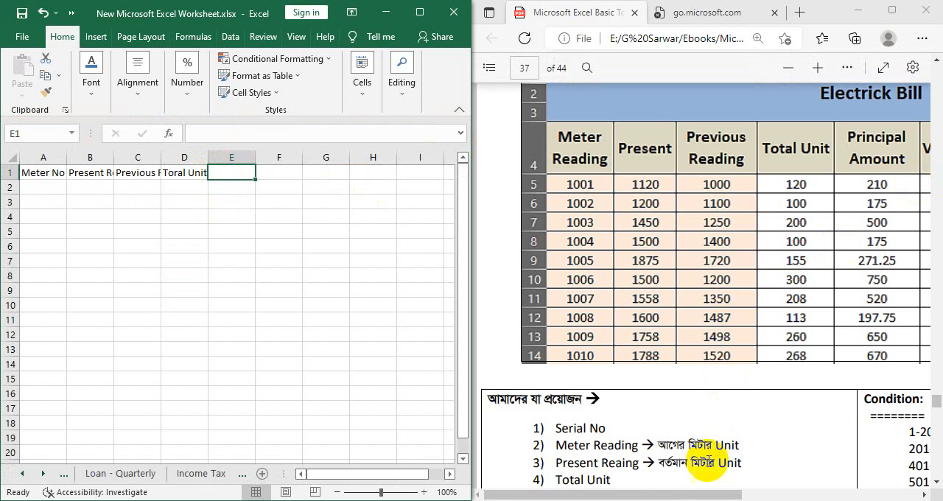
- Check the next heading in the PDF table and enter "Principal Amount" in cell E1
drag(654, 492, 735, 486)
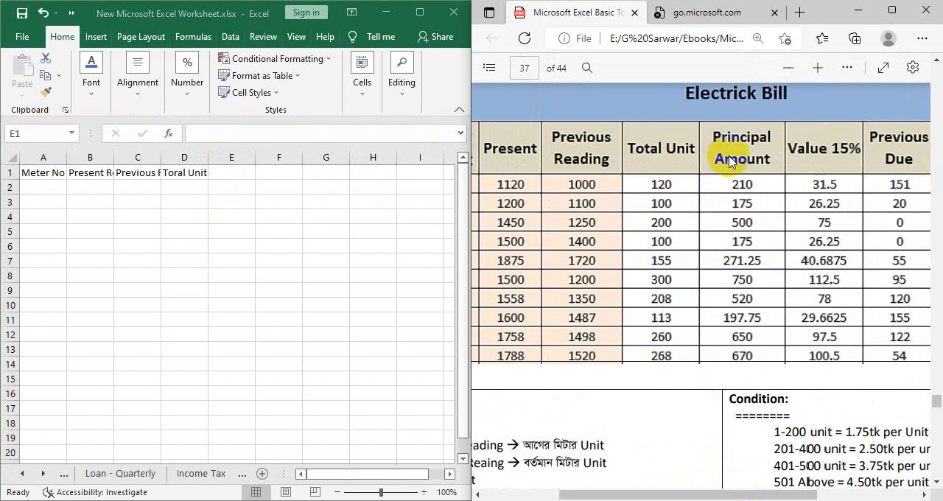
click(233, 177)
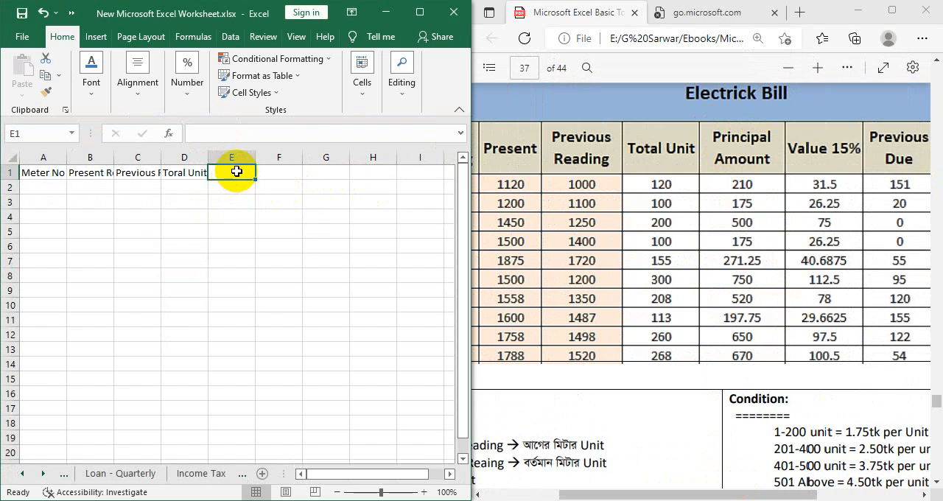
text(T)
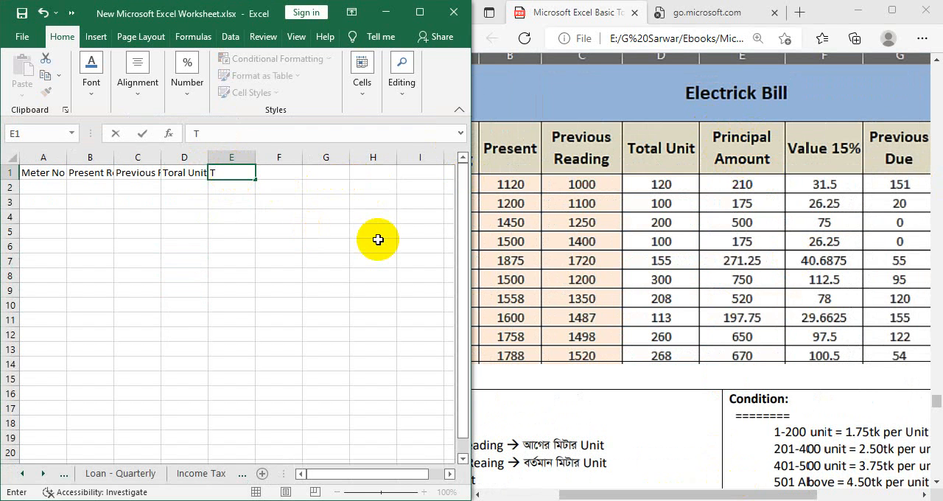
text(o)
key(BackSpace)
text(otal)
key(BackSpace)
key(BackSpace)
key(BackSpace)
key(BackSpace)
key(BackSpace)
key(BackSpace)
text(Pri)
key(BackSpace)
text(rini)
text(cipal)
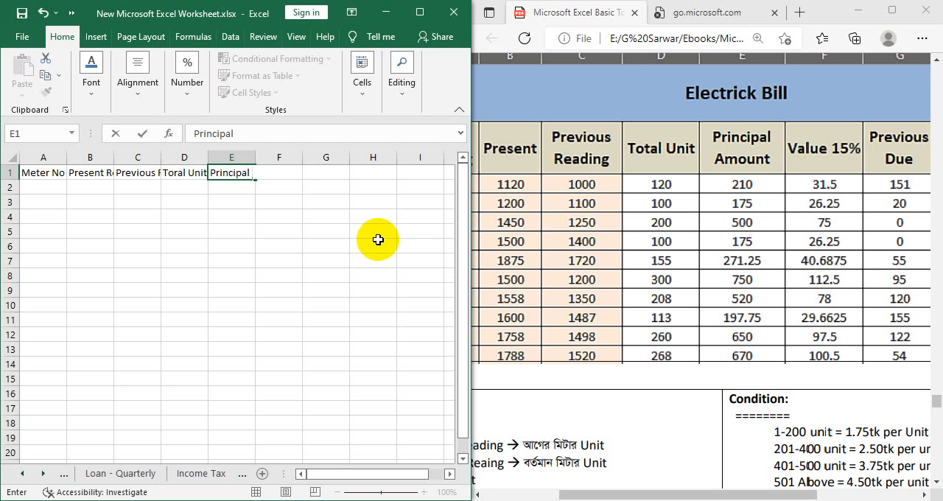
text( Amount)
key(Tab)
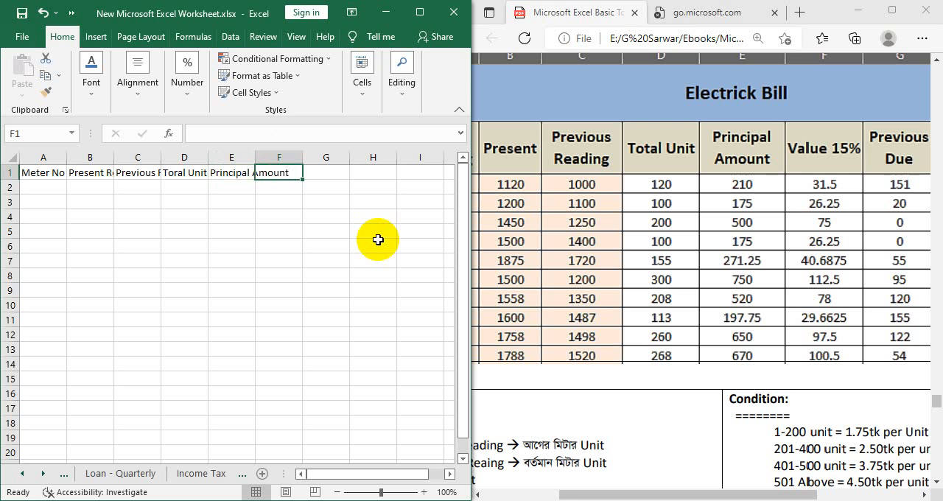
- Enter the column heading "Value 15%" in cell F1
text(Value)
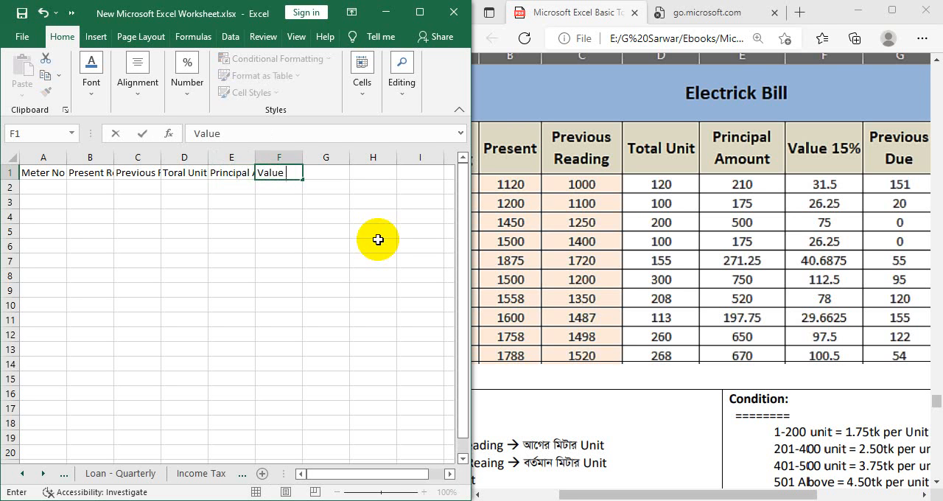
text( 15%)
key(Tab)
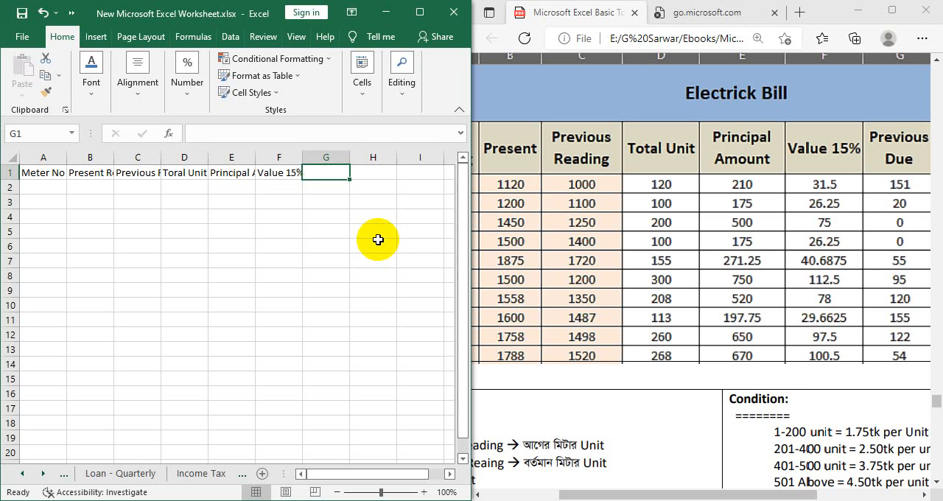
- Enter the column heading "Previous Due" in cell G1 and bring the PDF table's remaining columns into view
text(Pred)
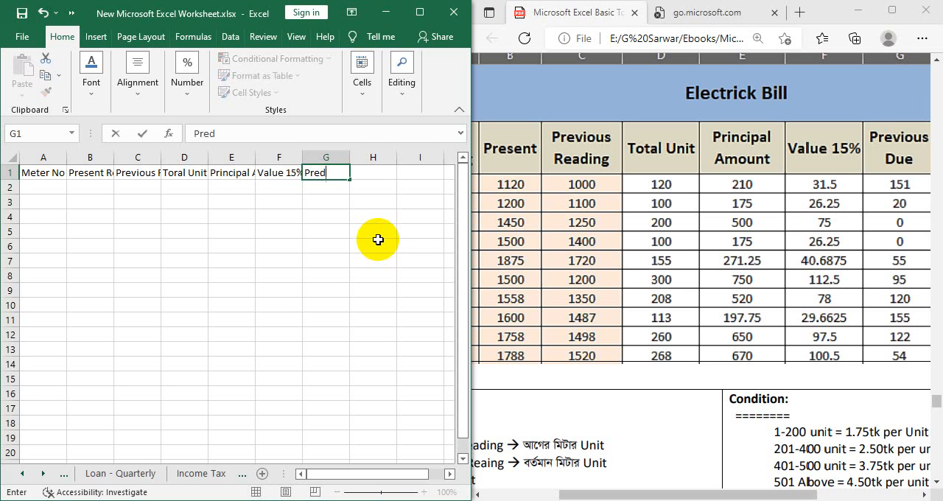
key(BackSpace)
key(BackSpace)
text(evo)
key(BackSpace)
text(ious Due)
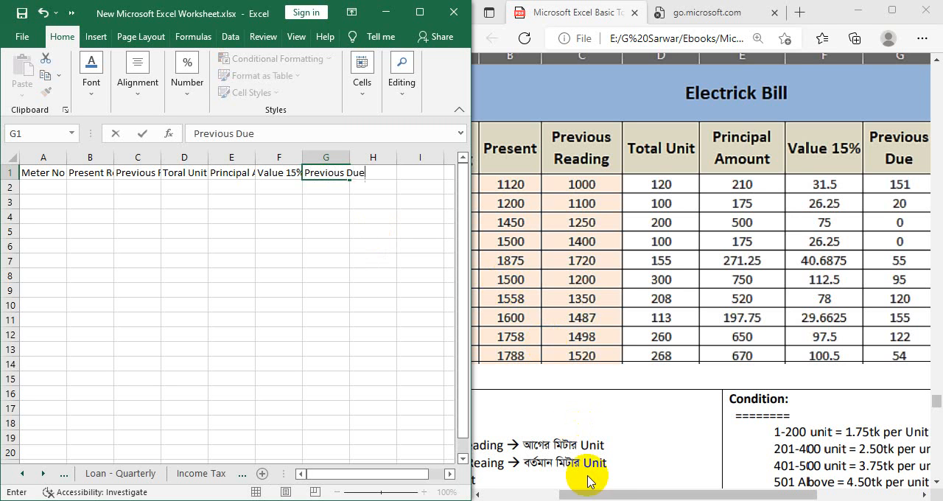
drag(611, 490, 679, 492)
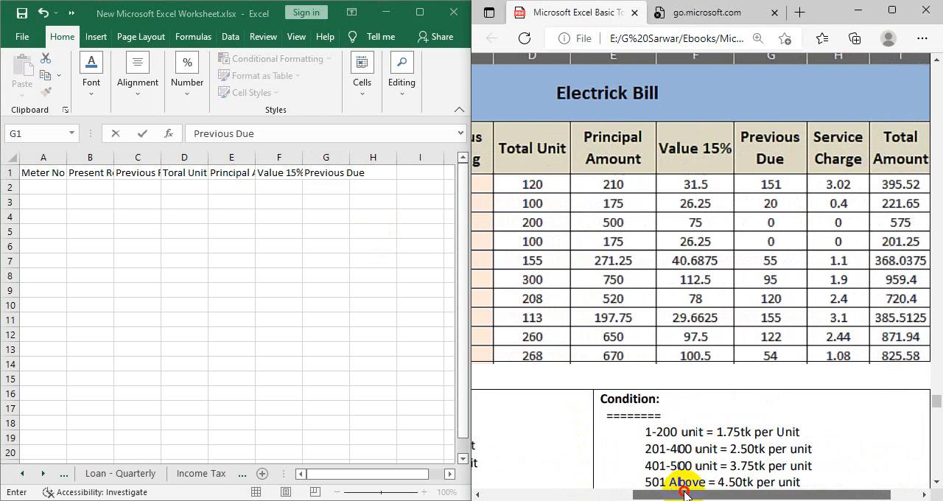
click(328, 168)
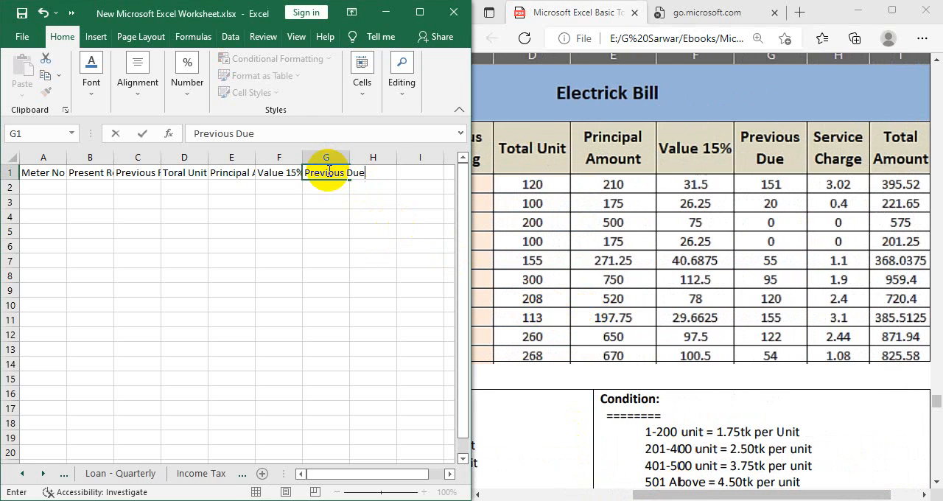
key(Tab)
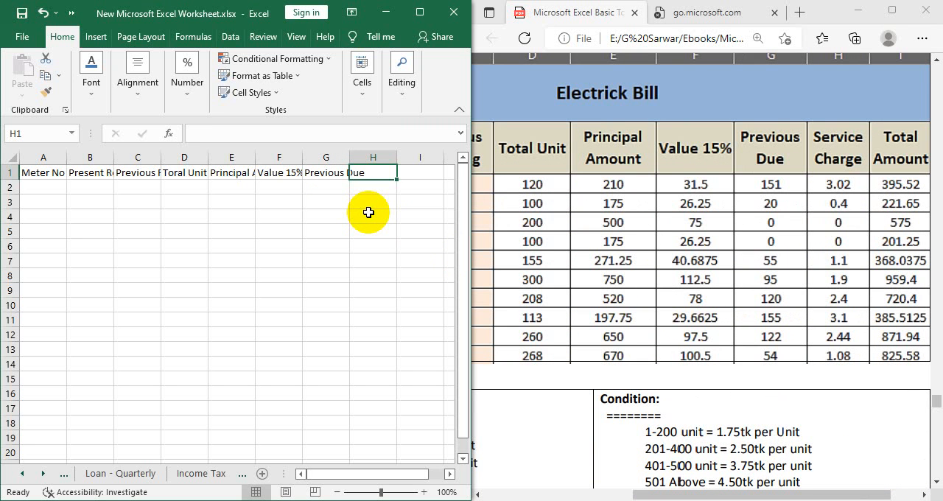
- Enter the column heading "Service Charge" in cell H1
text(Servic)
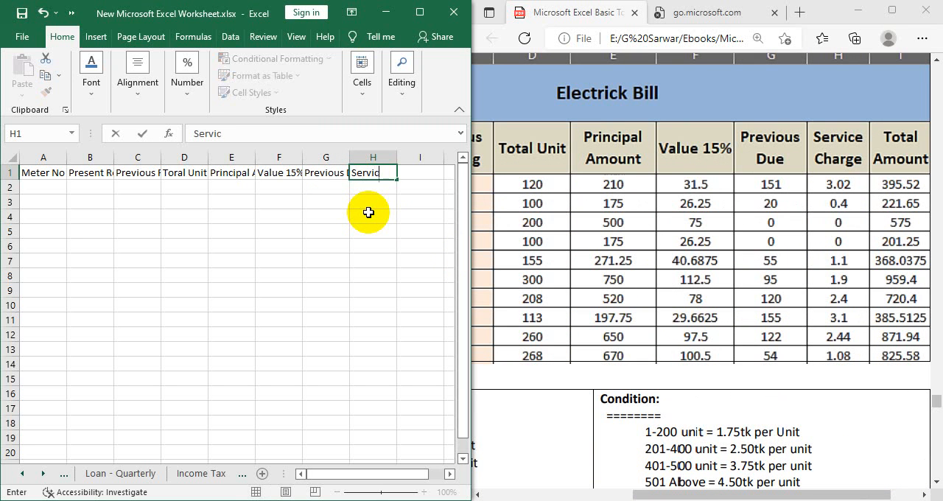
text(e Charge)
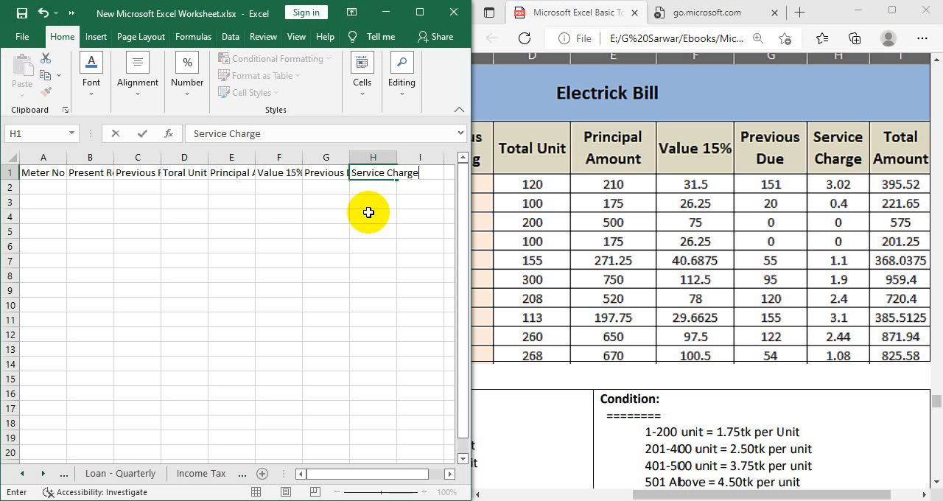
key(Tab)
- Enter the column heading "Total Amount" in cell I1, minimize the PDF window and maximize the worksheet window
text(To)
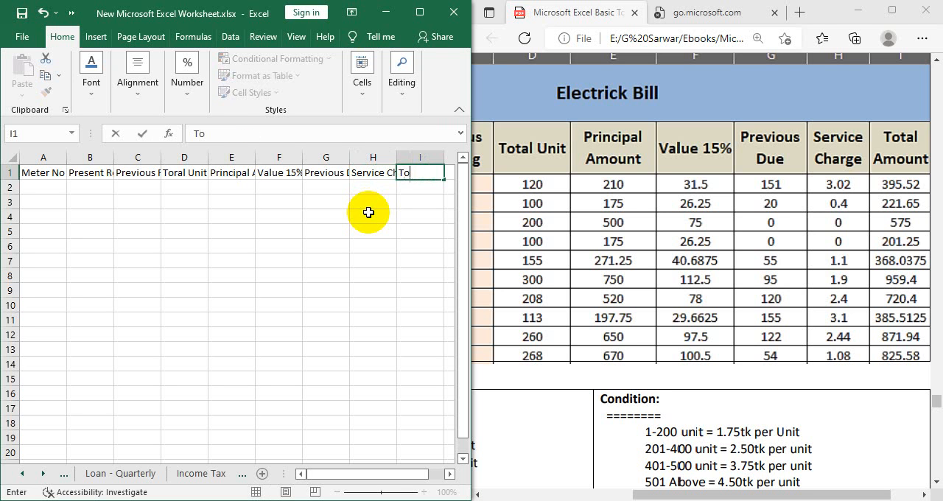
text(tal Amount)
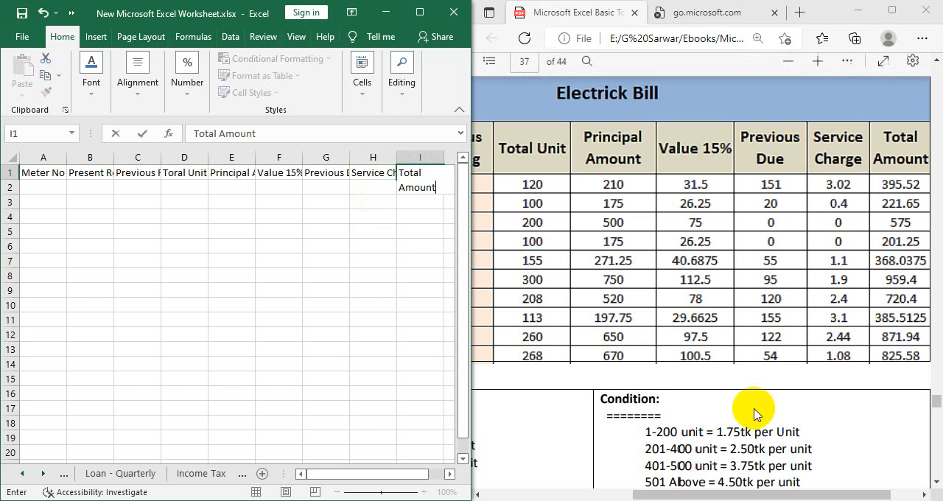
drag(642, 492, 617, 489)
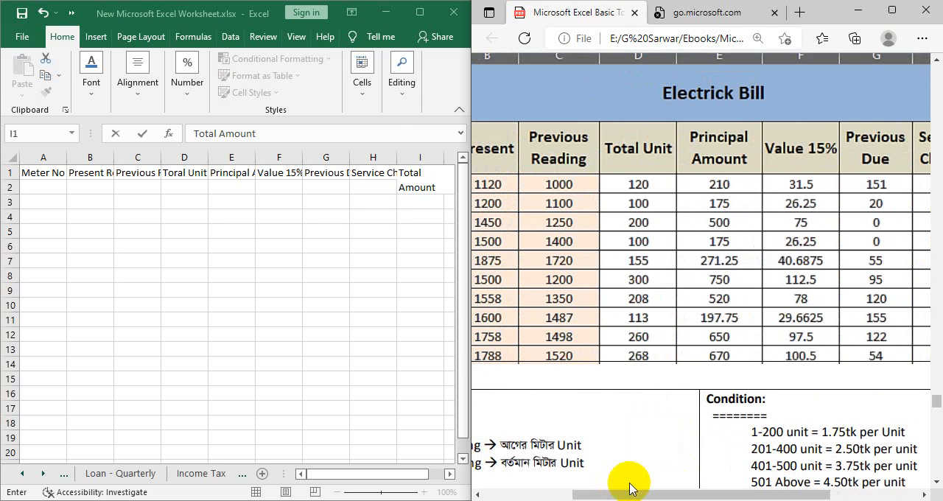
click(858, 11)
click(420, 9)
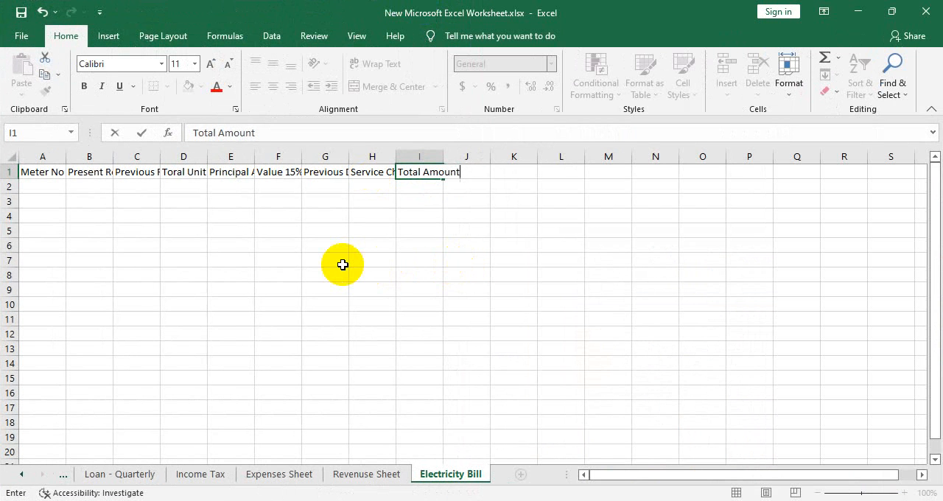
click(191, 304)
- Wrap the text of the headings in A1:I1, widen columns B and C, and reapply the wrapping to fit the row height
scroll(191, 303, up, 6)
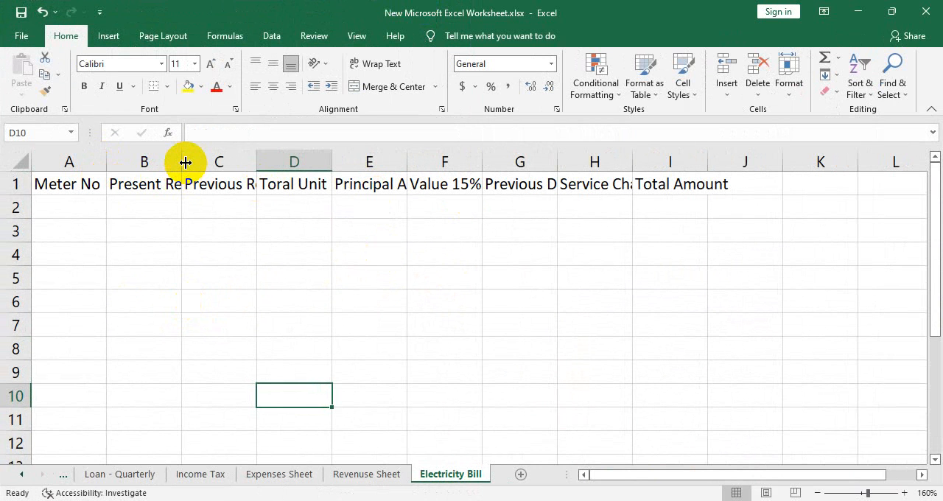
drag(692, 185, 31, 172)
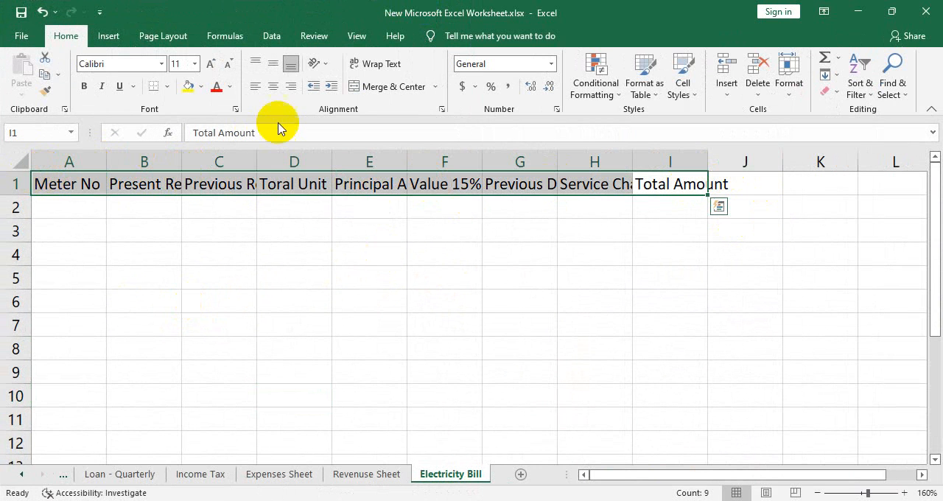
click(389, 66)
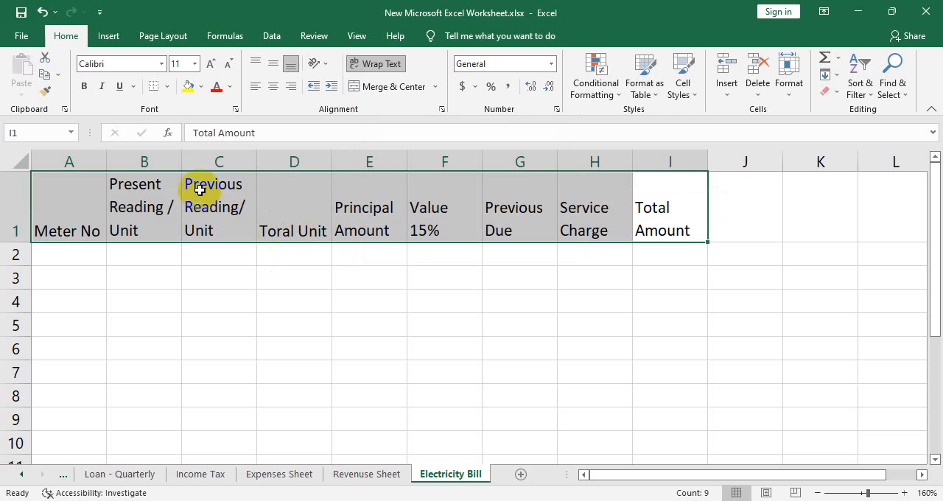
drag(182, 161, 233, 160)
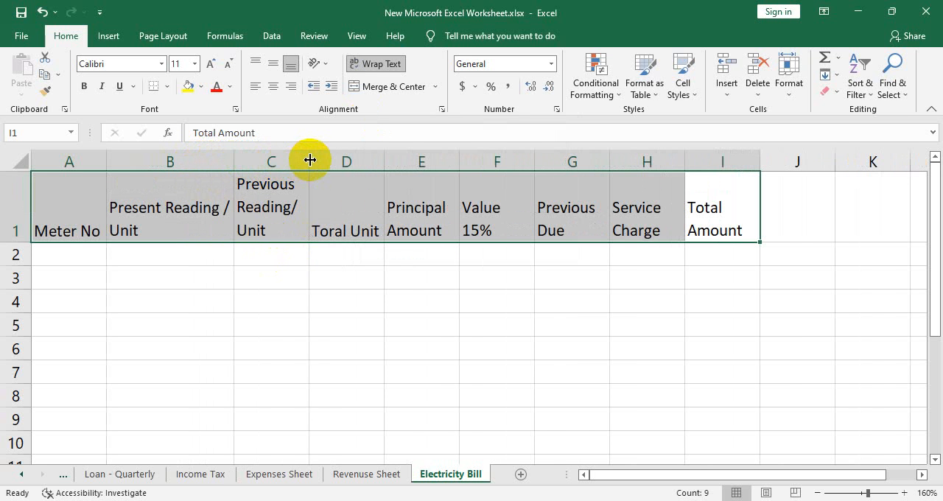
drag(309, 160, 359, 165)
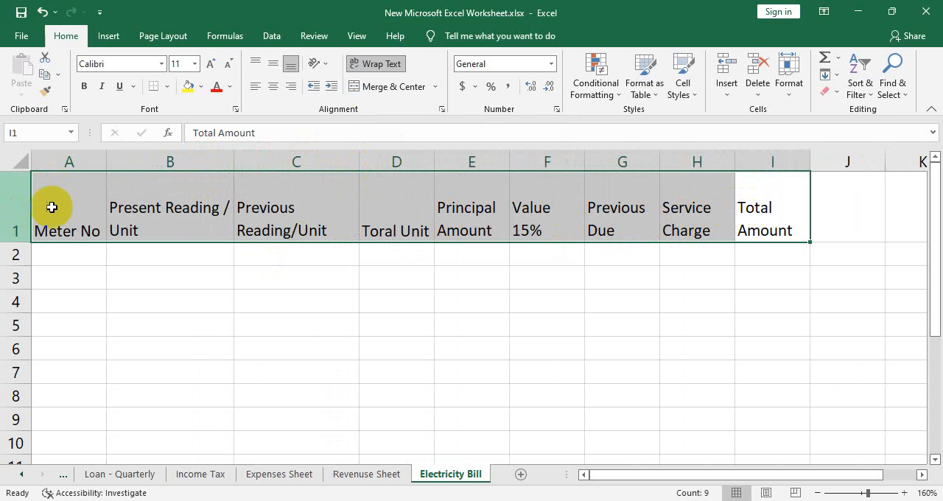
double_click(391, 65)
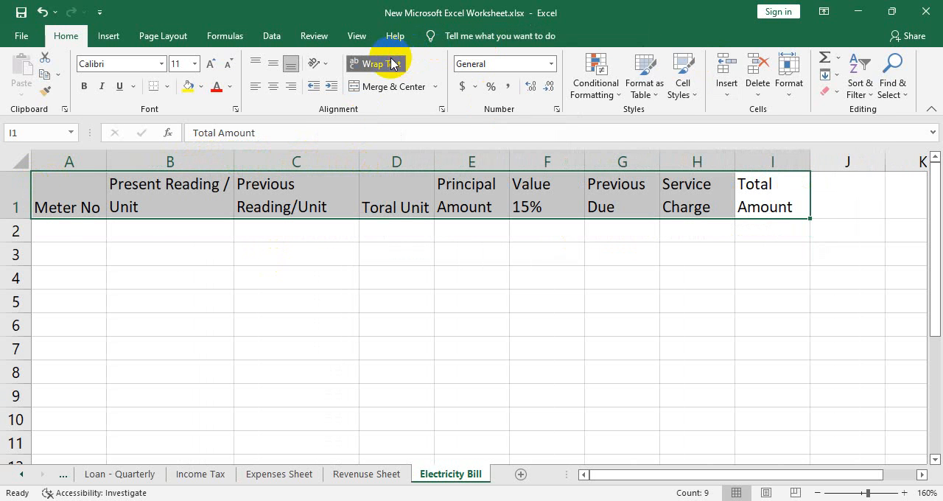
- Centre the headings in A1:I1 vertically and horizontally and make them bold
click(277, 65)
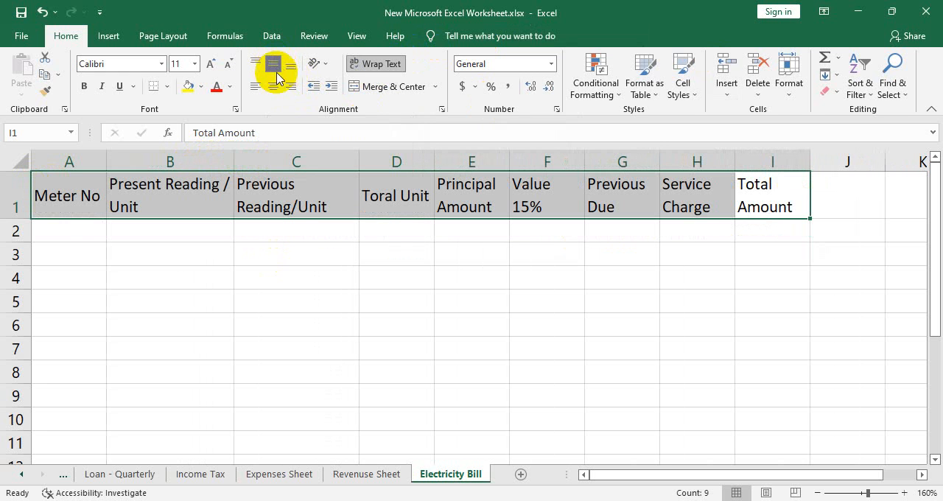
click(271, 86)
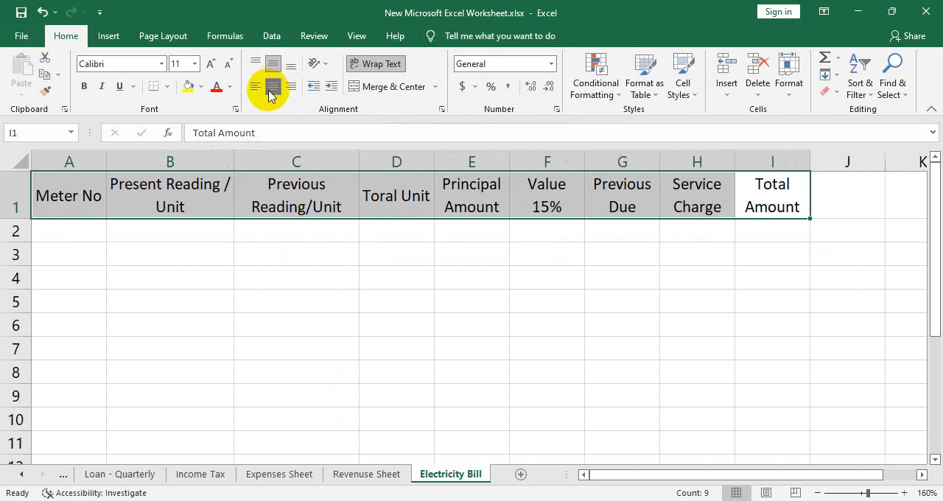
click(83, 87)
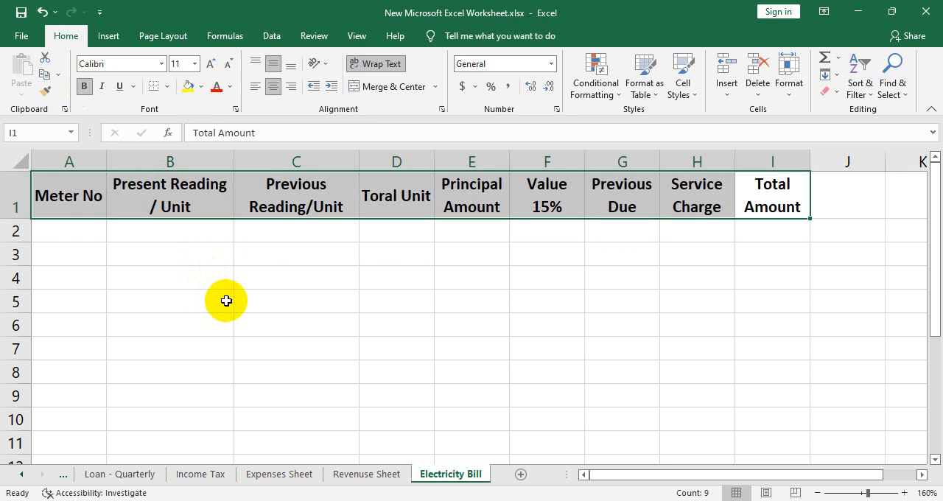
click(719, 276)
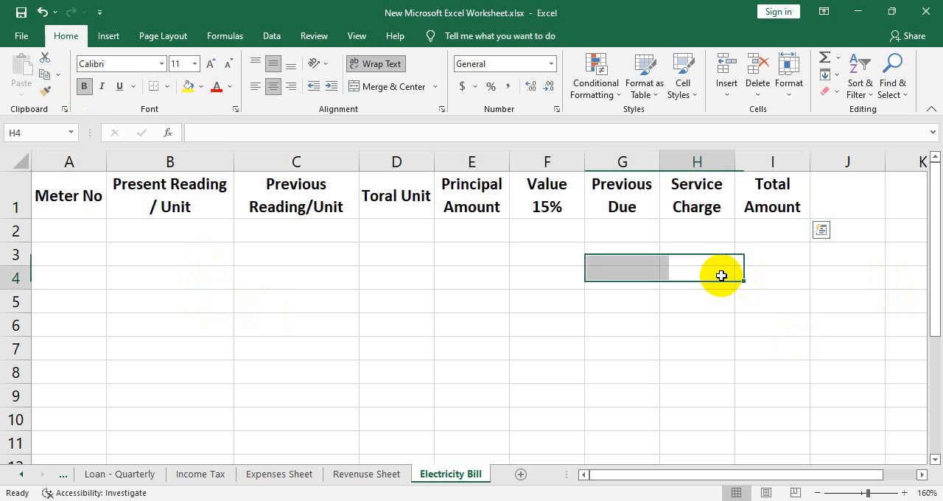
- Extend the heading in H1 to "Service Charge 4.5%" and widen column H so it fits on two lines
click(712, 207)
double_click(716, 206)
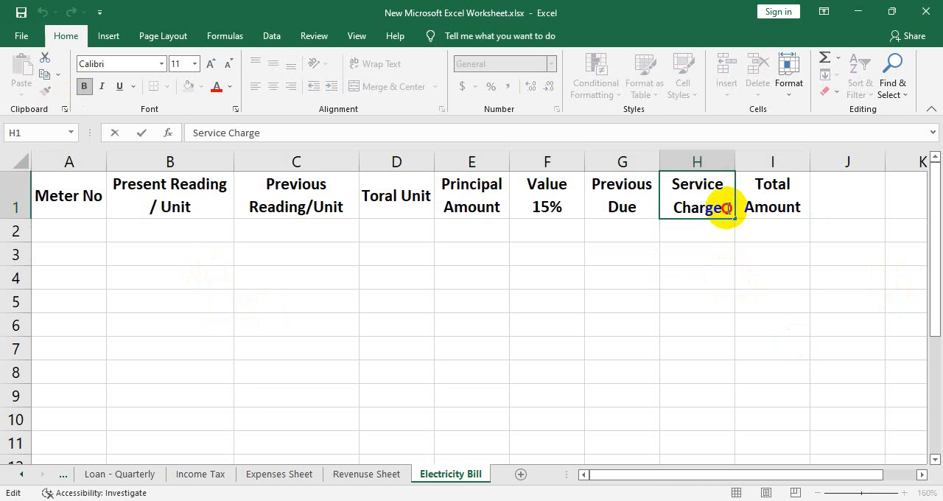
text(4)
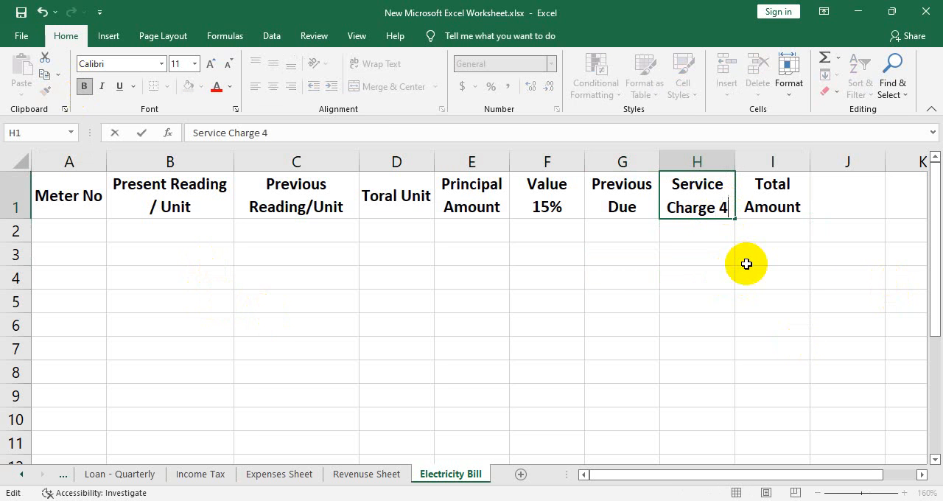
text(.5%)
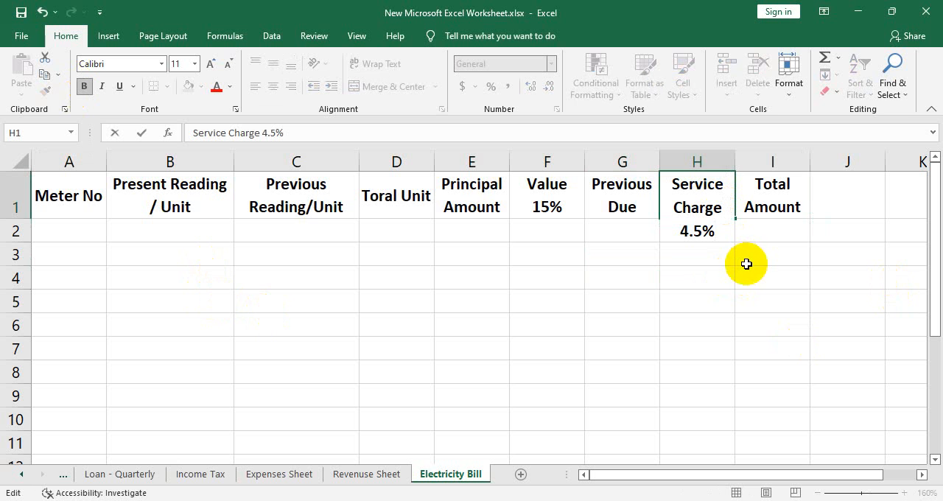
click(730, 162)
drag(737, 162, 762, 164)
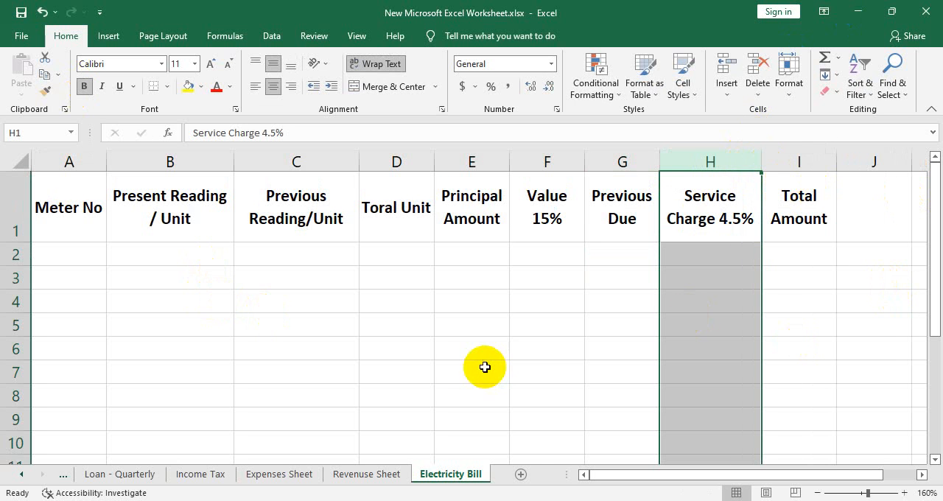
- Enter 111215 as the first meter number in A2 and fill the series down to A17, increasing by one per row
click(82, 255)
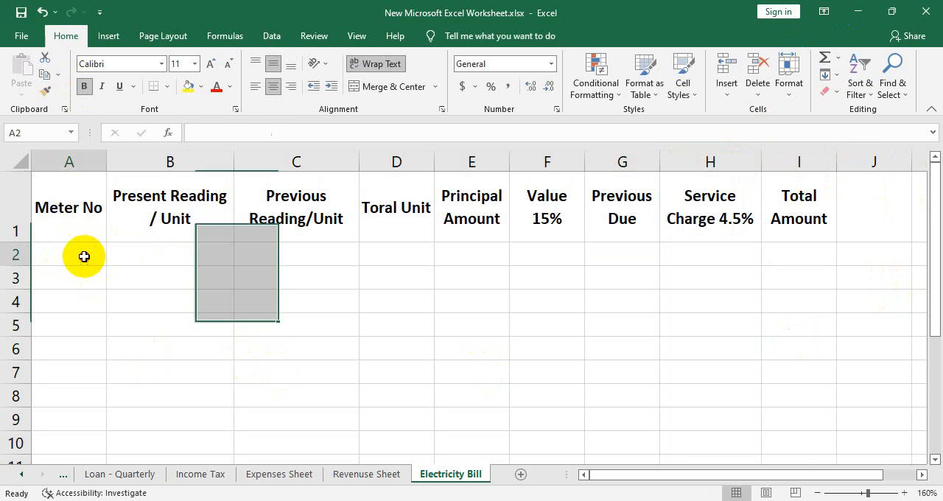
text(12)
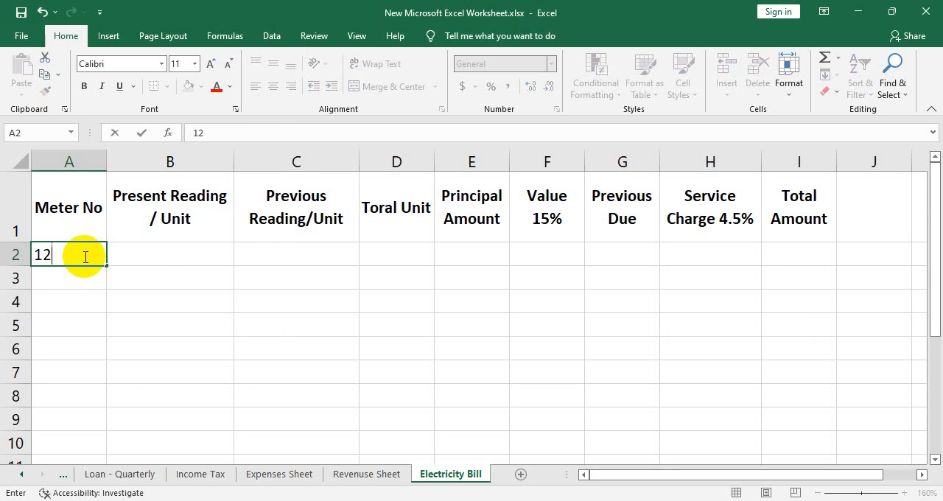
key(BackSpace)
text(111215)
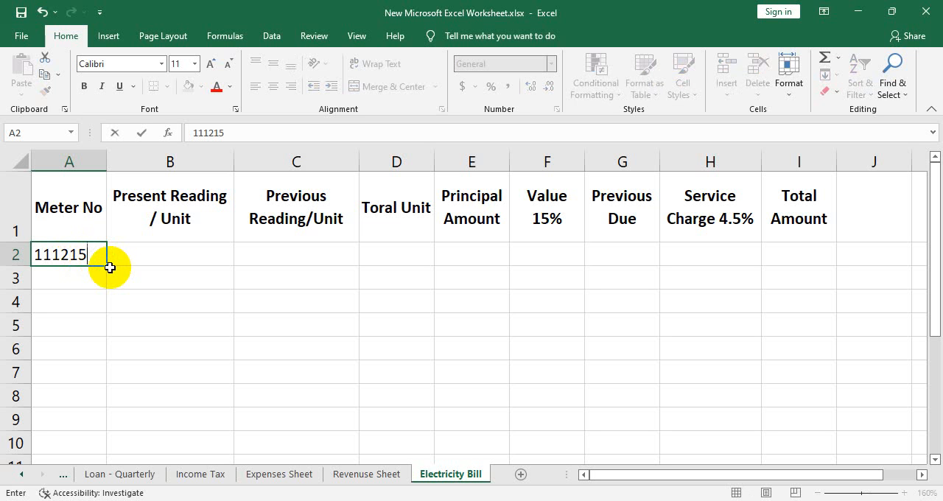
drag(106, 264, 106, 448)
scroll(235, 396, down, 1)
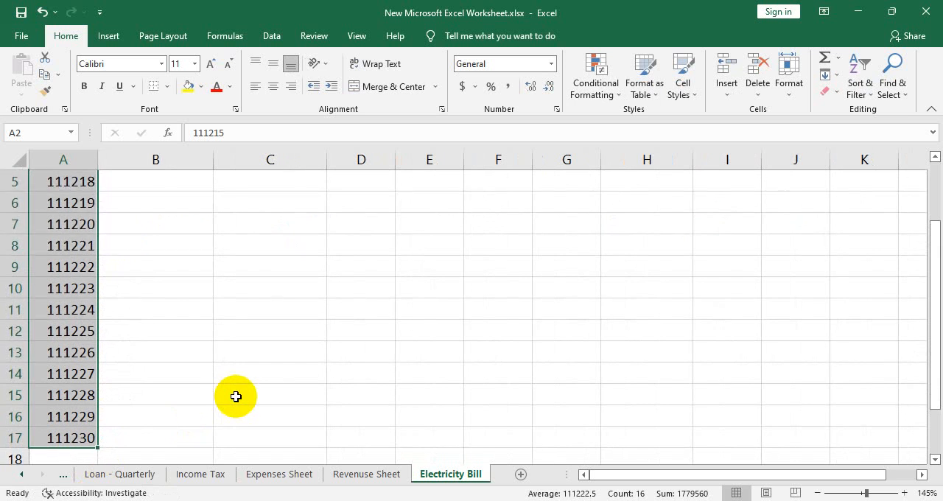
scroll(236, 396, up, 2)
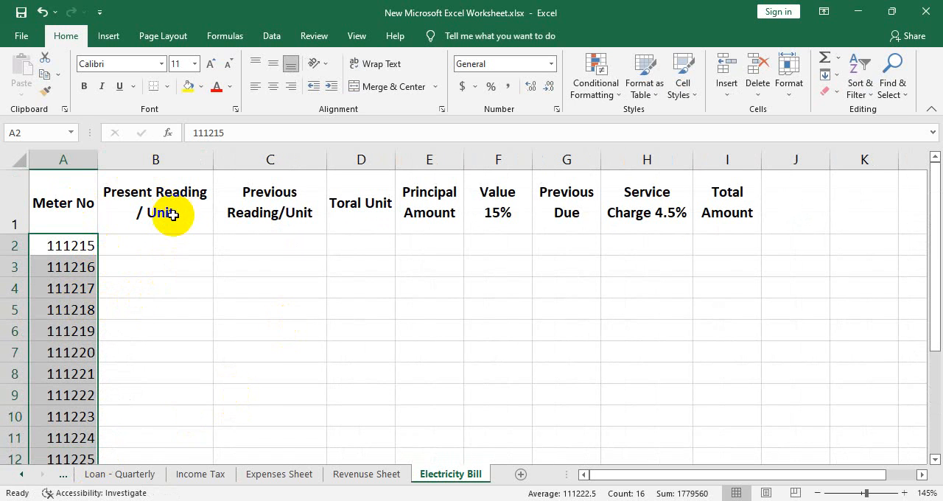
- Widen column C slightly and narrow column B so that its heading breaks after "Present"
click(124, 194)
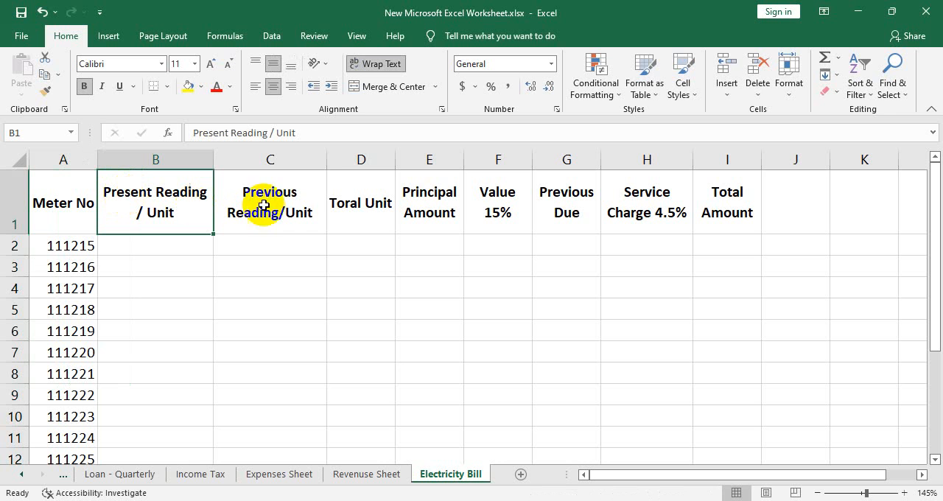
drag(324, 162, 341, 161)
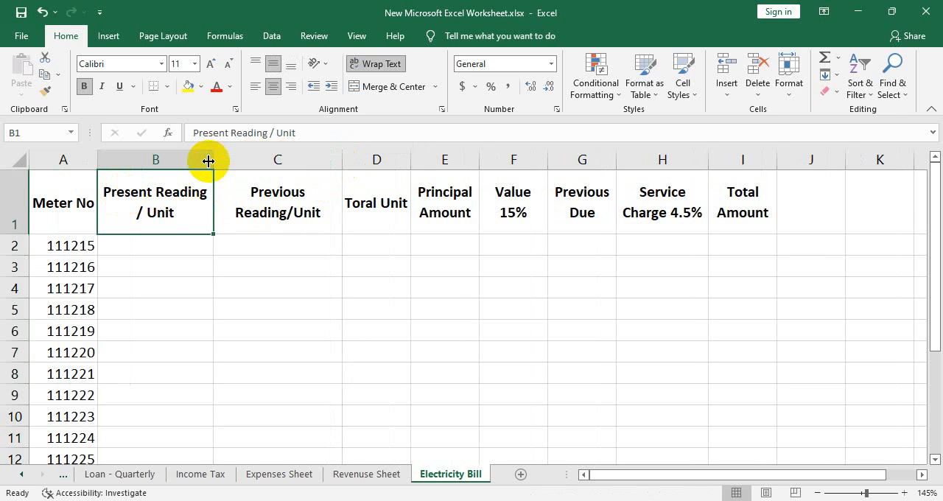
drag(213, 160, 199, 162)
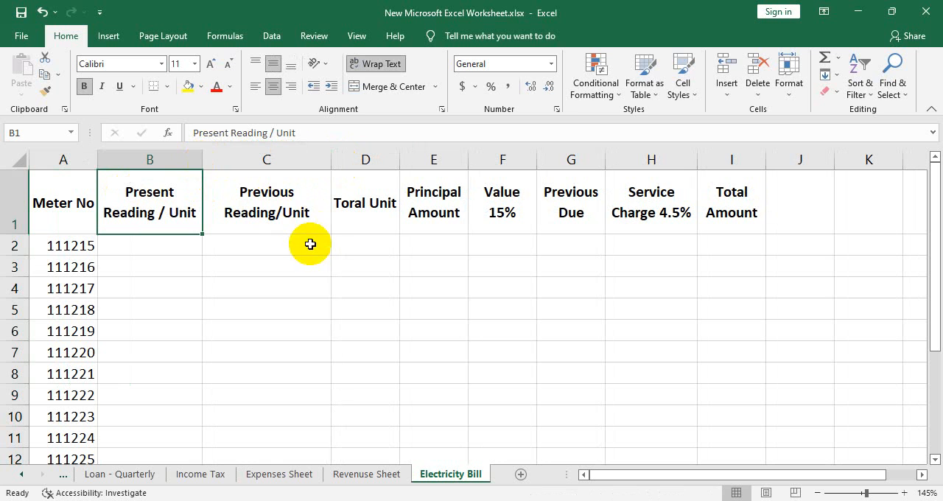
- Add a space before the slash in C1 to read "Previous Reading / Unit" and narrow column C
double_click(276, 217)
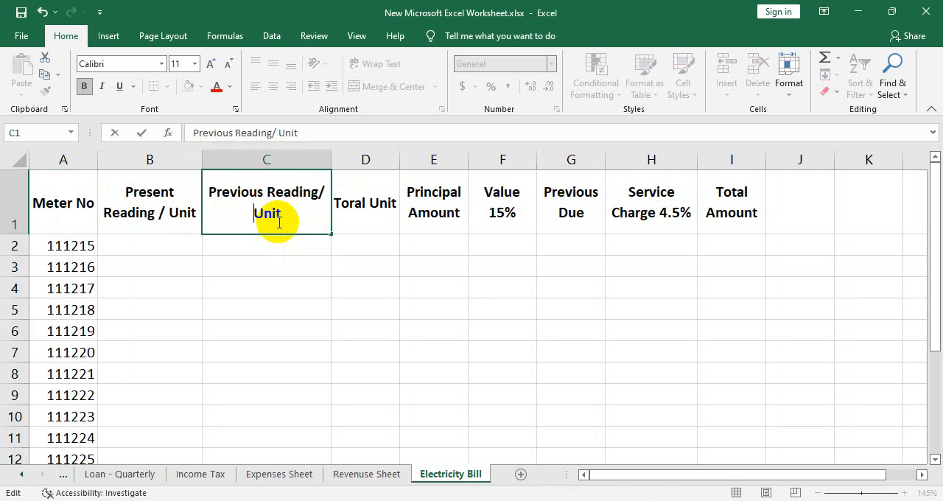
key(Left)
key(Left)
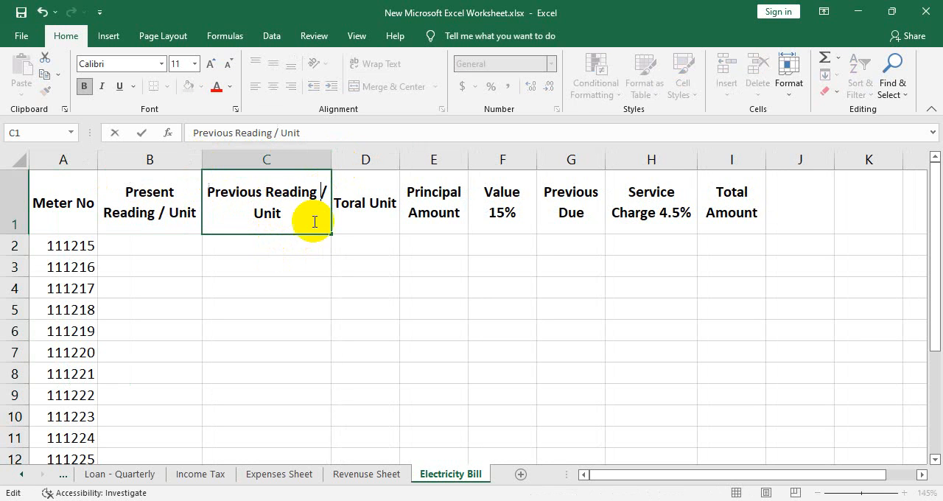
click(151, 210)
drag(331, 159, 311, 158)
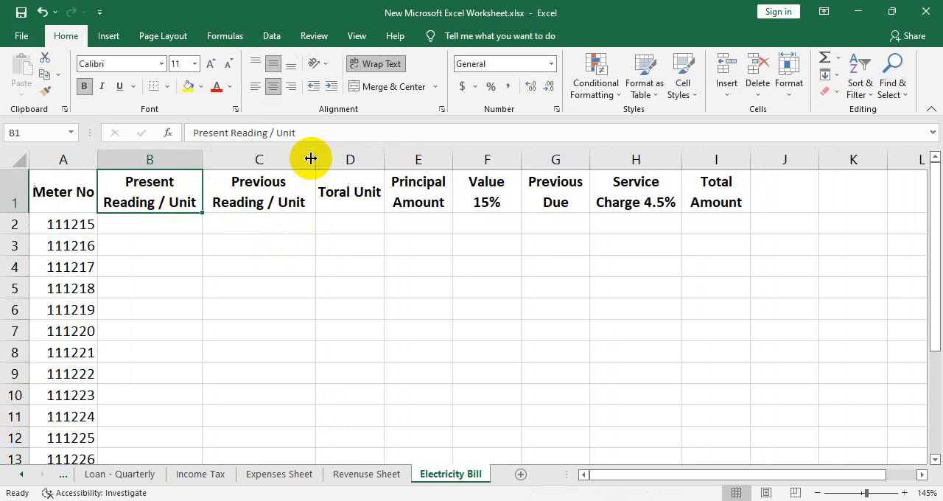
click(437, 245)
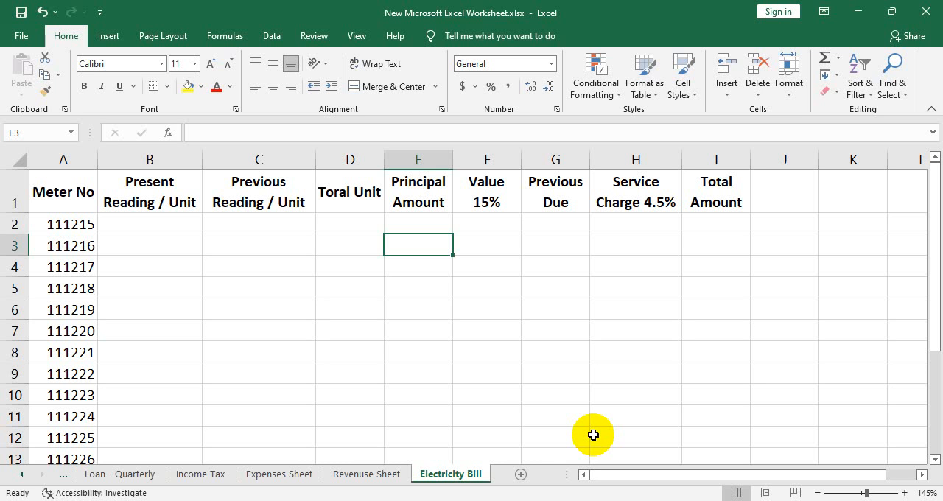
- Enter the present readings 1520 in B2 and 1630 in B3
click(170, 218)
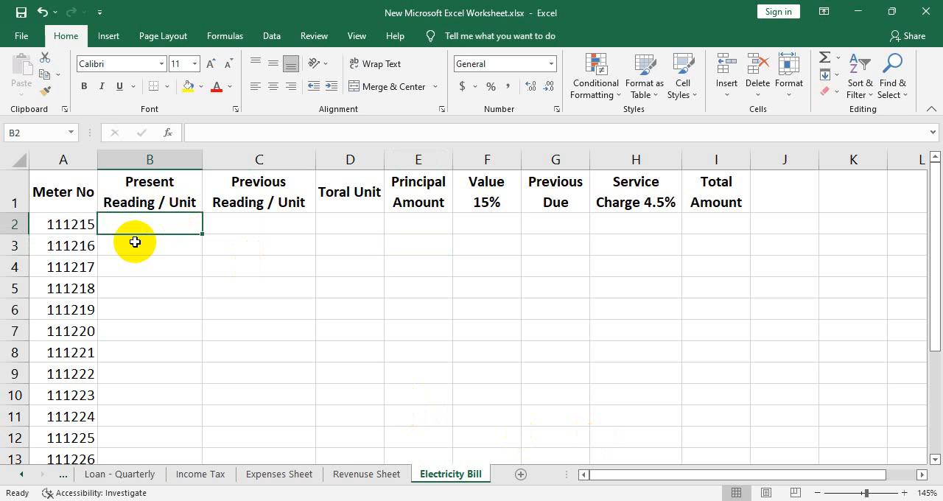
text(15)
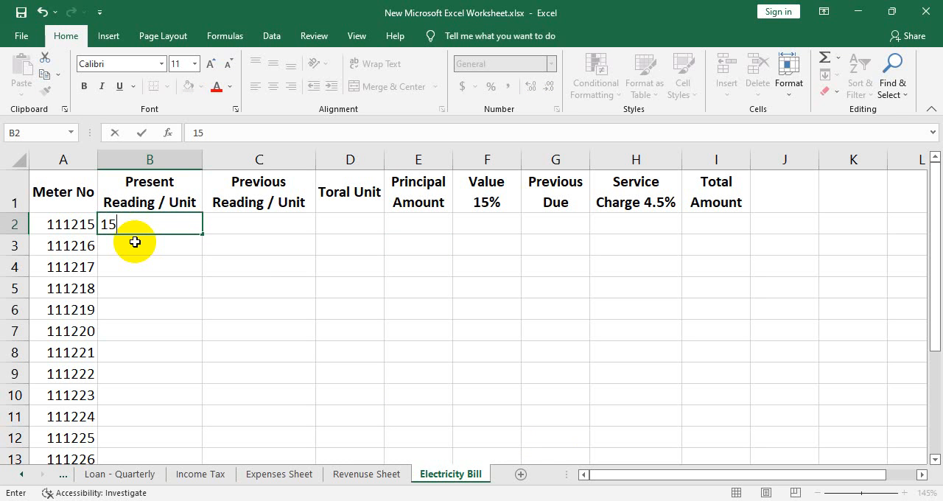
text(20)
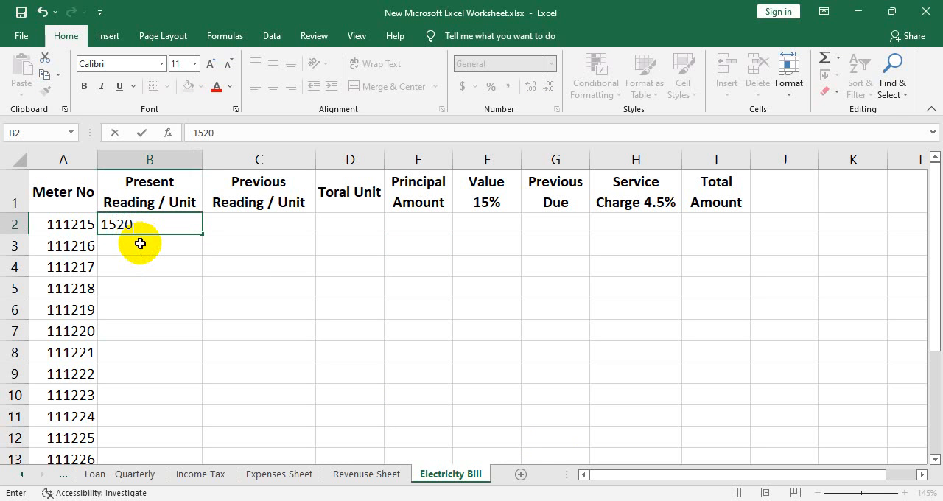
key(Return)
text(1630)
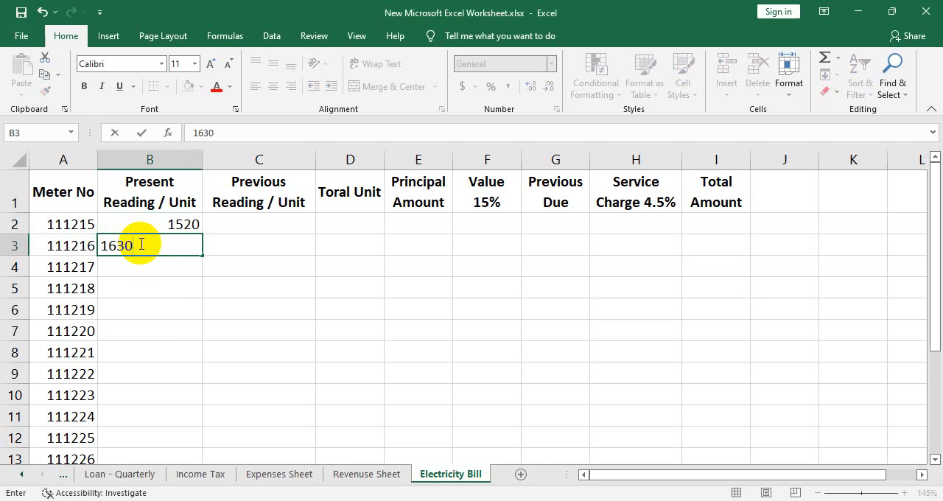
click(169, 310)
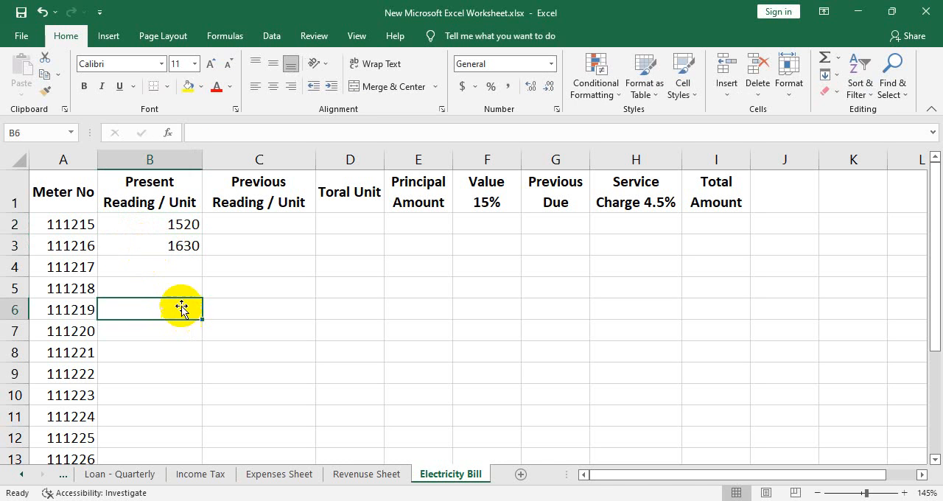
- Fill the present reading series from B2:B3 down to B17
click(169, 225)
drag(168, 249, 196, 254)
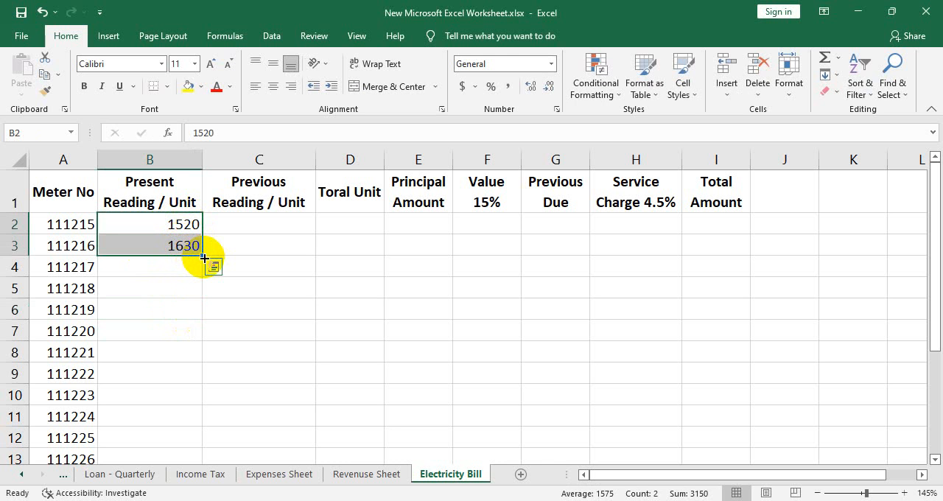
drag(204, 257, 178, 447)
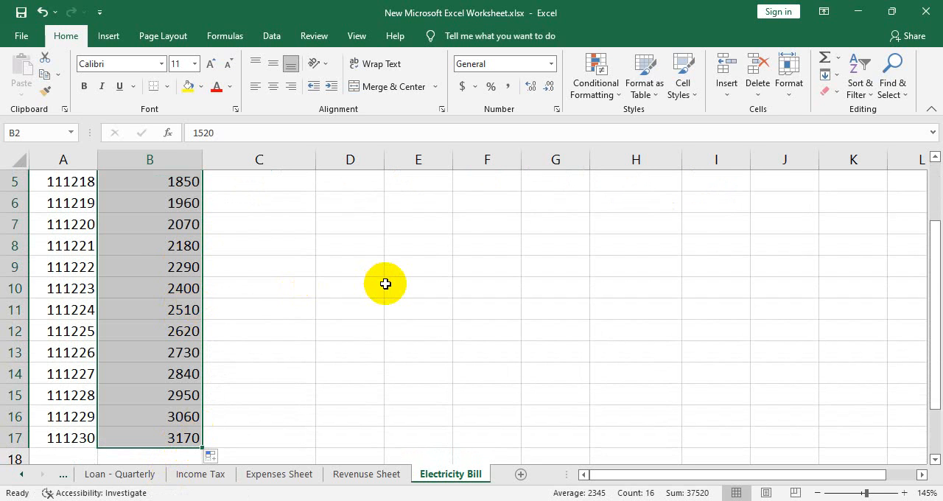
scroll(385, 284, up, 2)
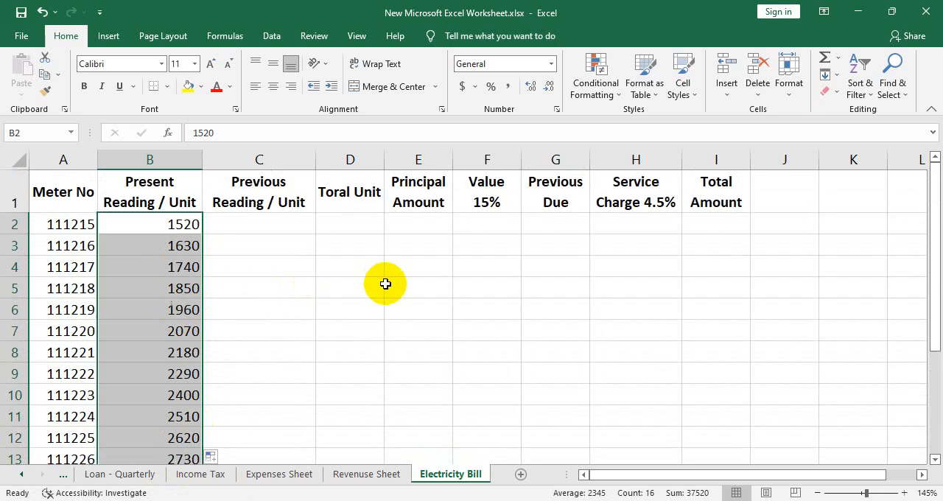
- Enter 1300 as the first previous reading in C2
click(240, 225)
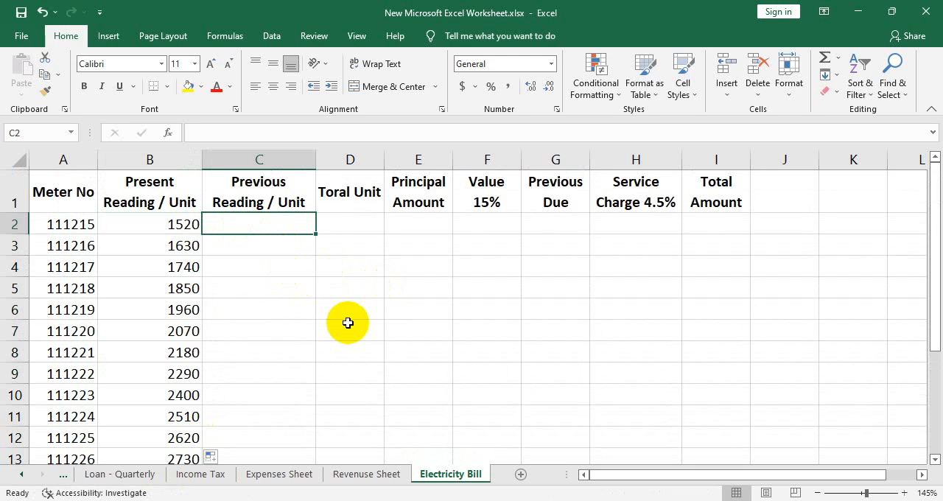
text(1300)
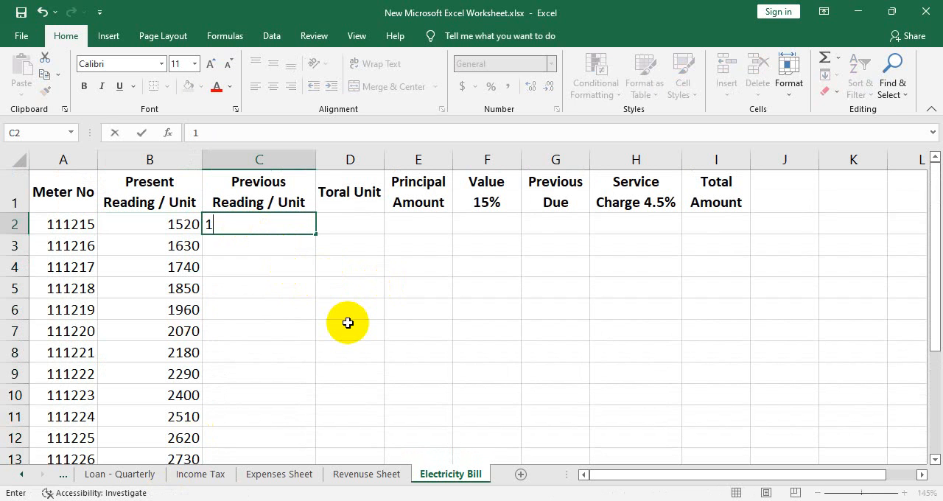
- Try 1450 as the second previous reading in C3 and fill the series down to C17
click(286, 246)
text(1450)
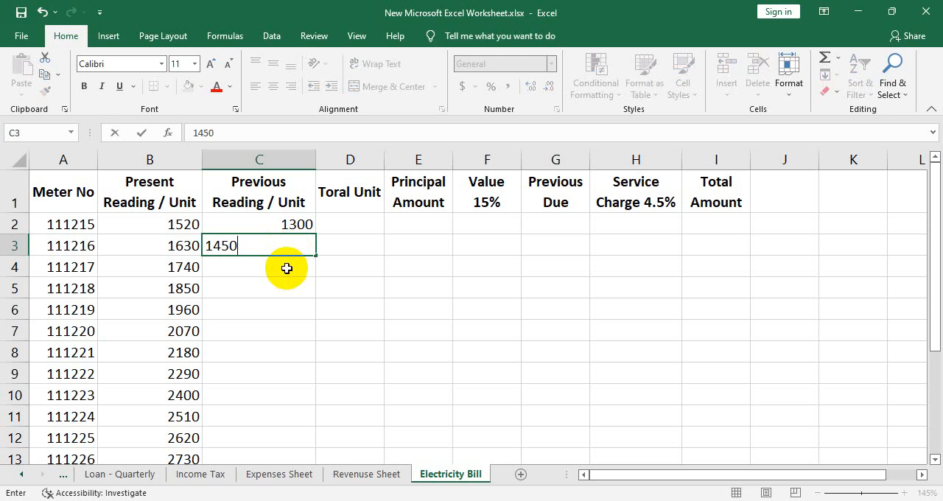
click(286, 268)
drag(284, 218, 305, 449)
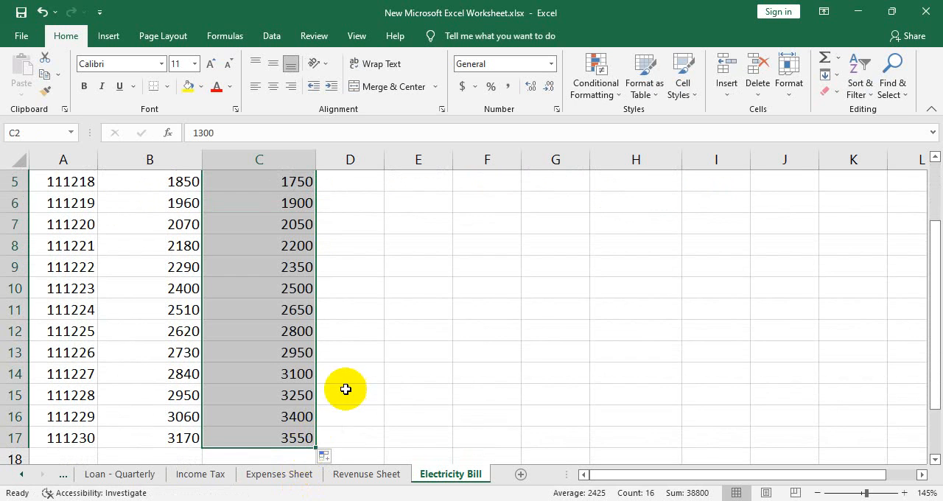
scroll(345, 389, up, 2)
click(301, 231)
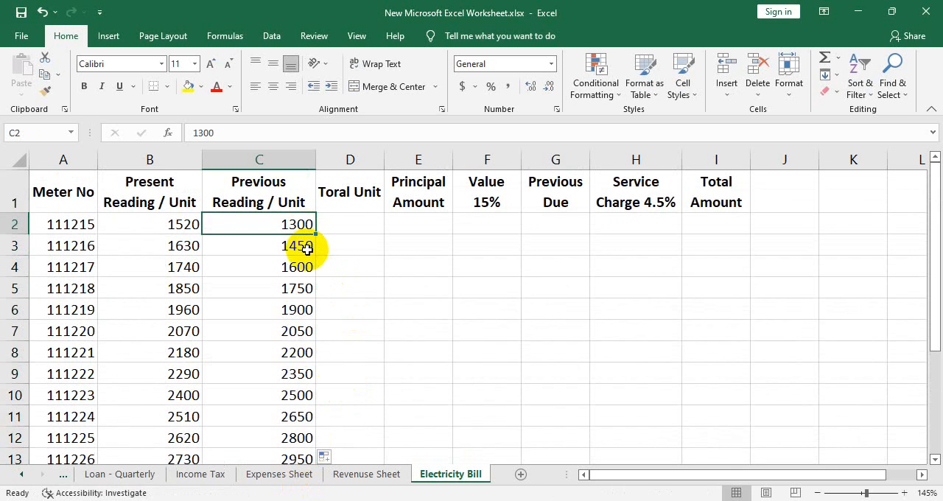
drag(302, 228, 301, 244)
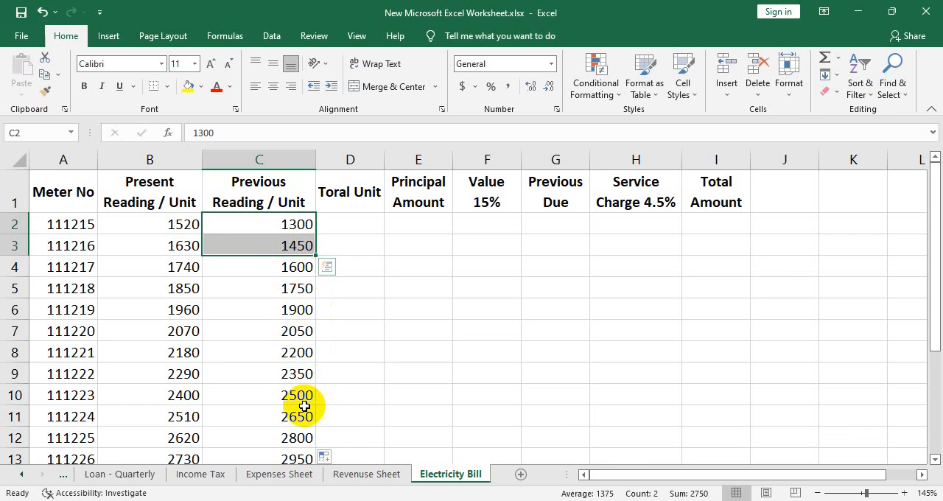
- Undo the previous reading series fill and the 1450 entry in C3
key(ctrl+z)
key(ctrl+z)
key(ctrl+z)
key(ctrl+z)
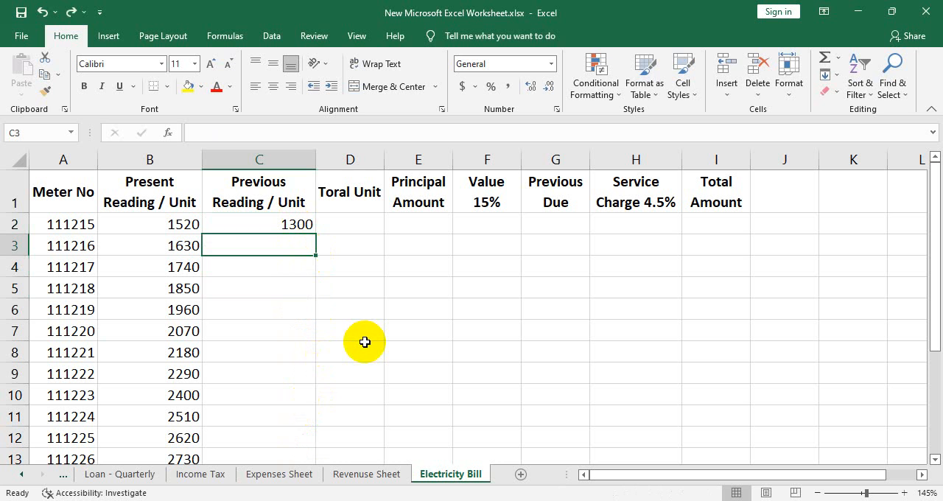
- Enter 1380 as the second previous reading in C3 and fill the series down to C17
text(1380)
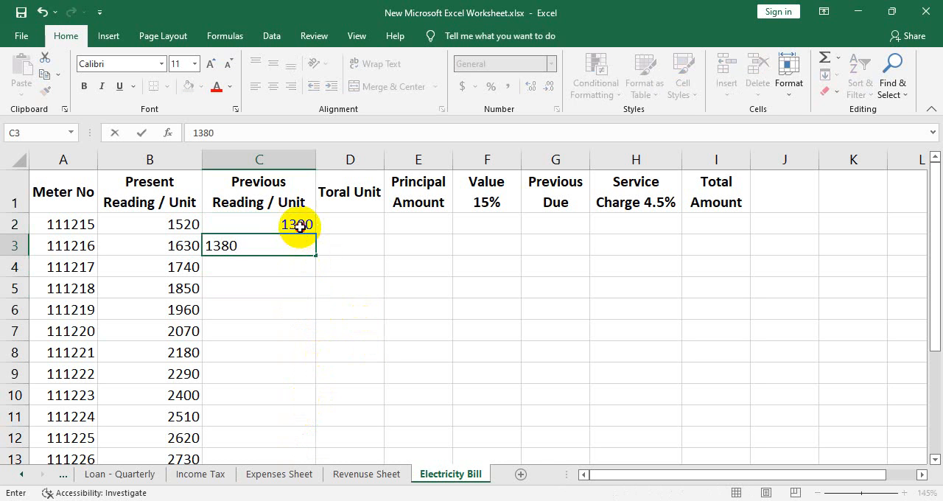
drag(299, 225, 298, 251)
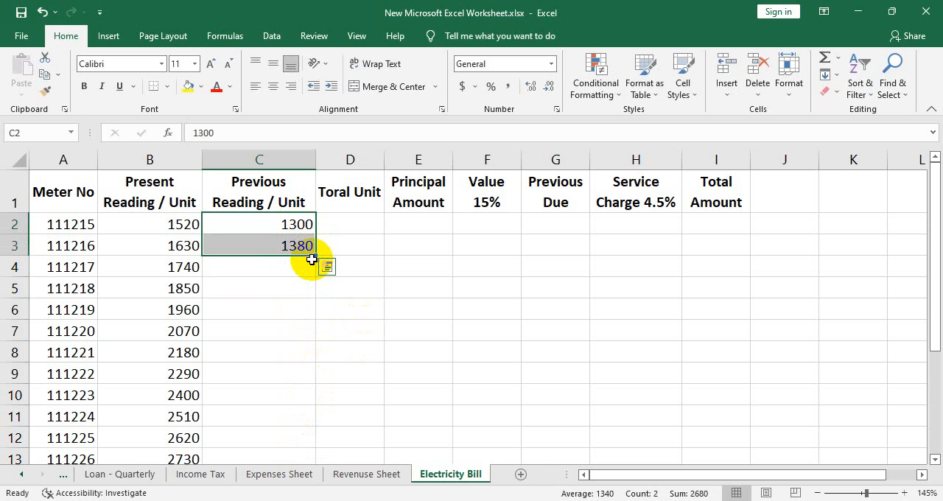
drag(315, 256, 297, 430)
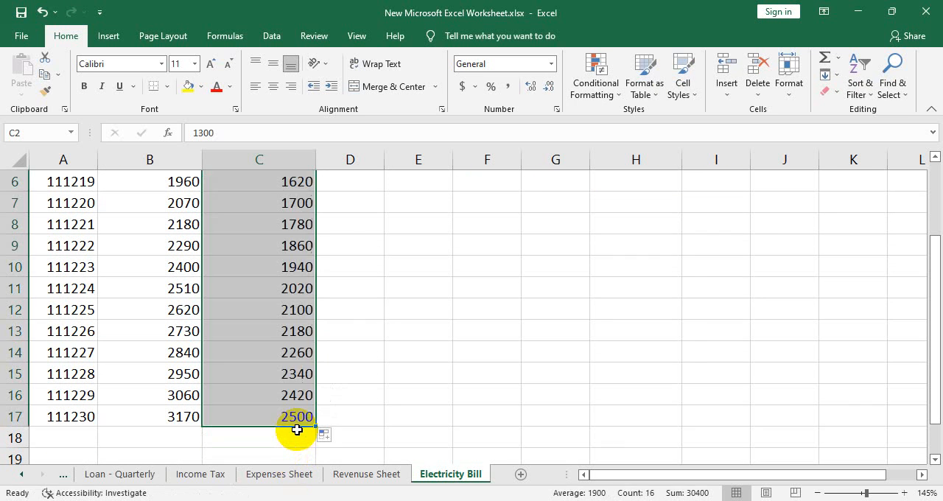
scroll(312, 413, up, 2)
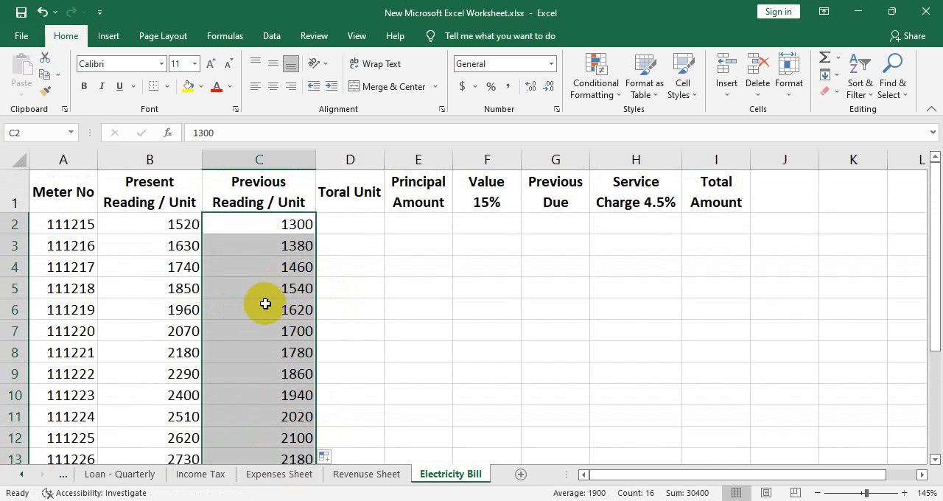
- Calculate the first meter's total units in D2 with the formula =B2-C2
click(344, 225)
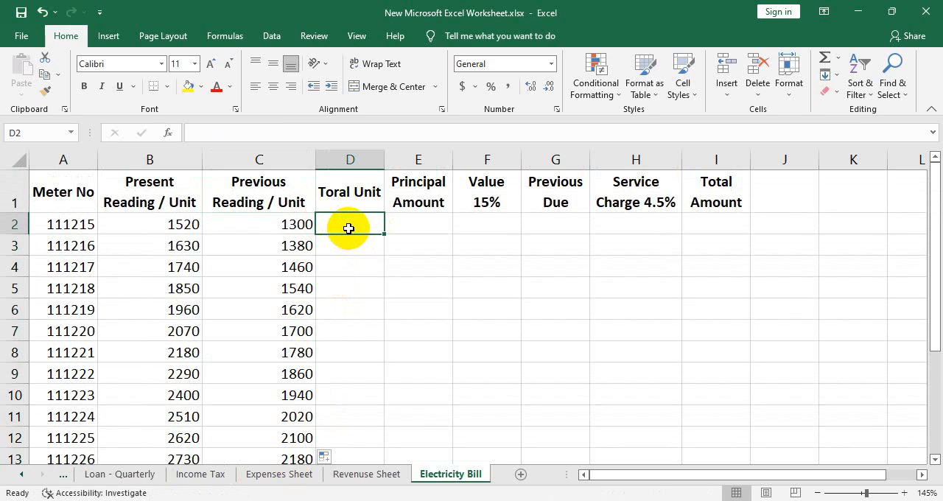
text(=)
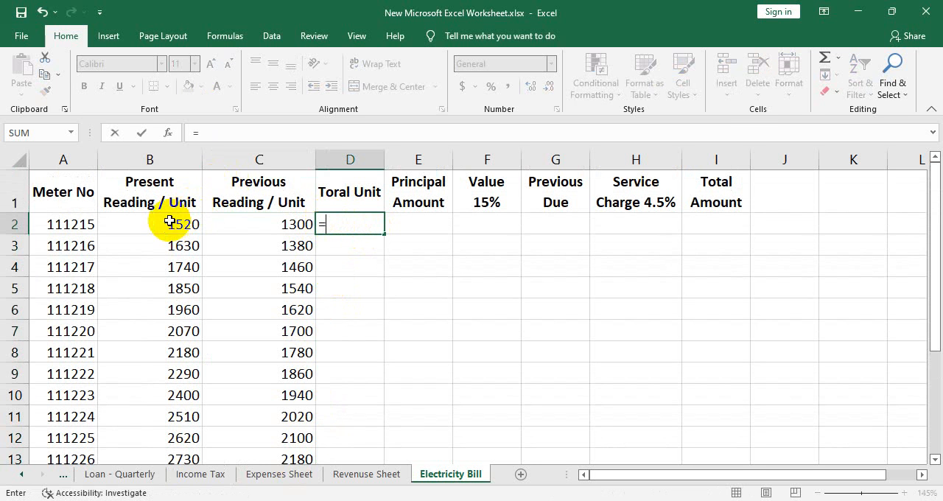
click(144, 224)
text(-)
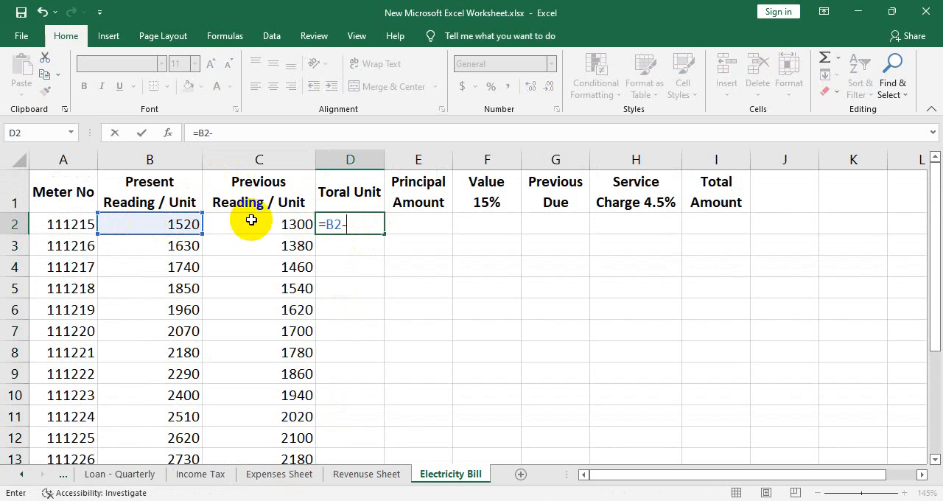
click(265, 224)
key(Return)
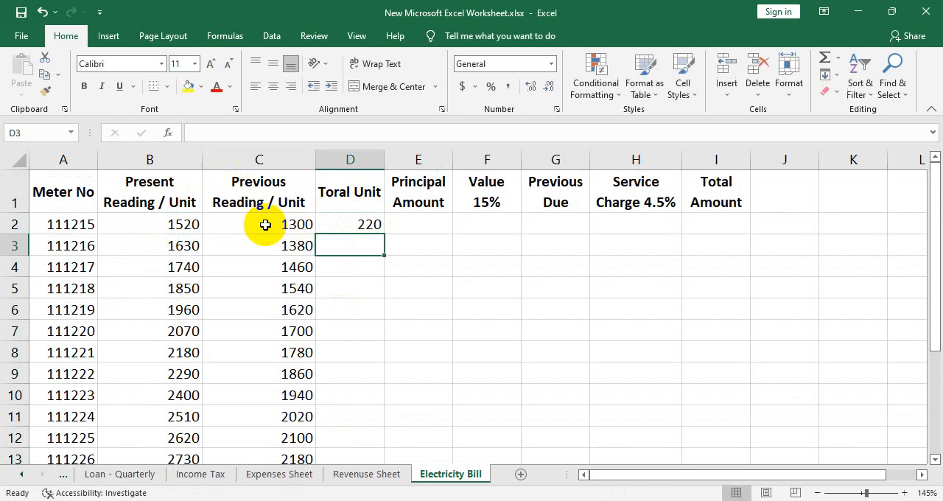
- Copy the total unit formula from D2 down to D17
click(367, 225)
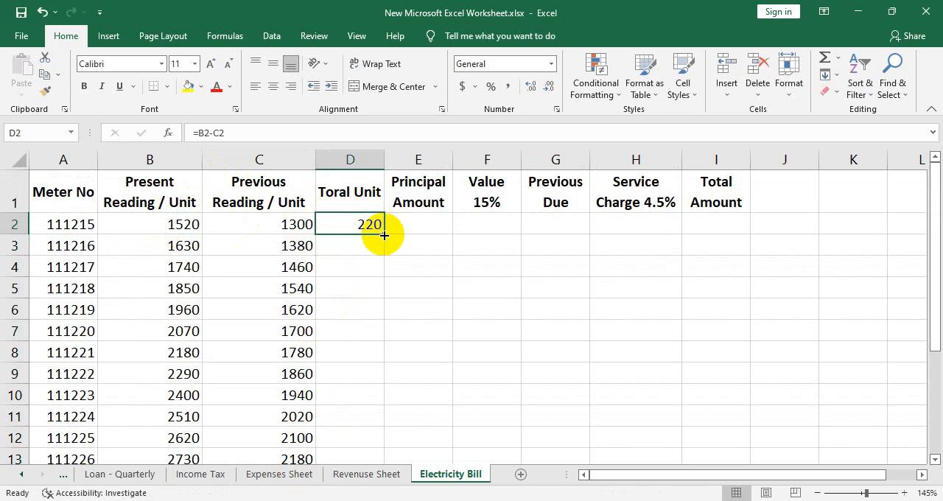
drag(382, 234, 381, 417)
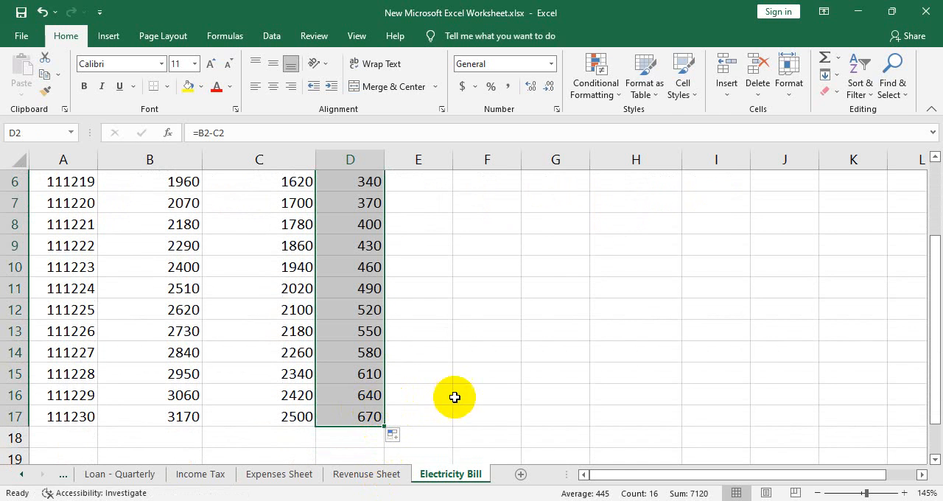
scroll(369, 335, up, 1)
scroll(340, 321, up, 1)
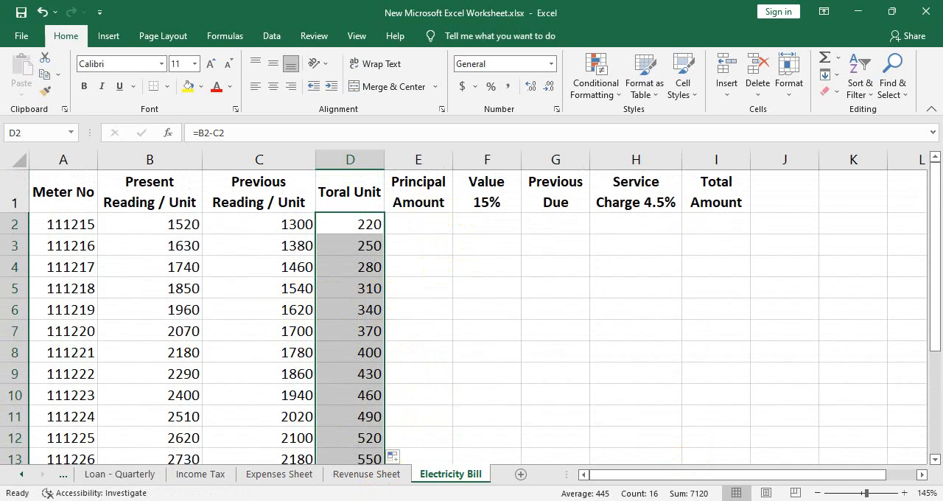
- Check the per-unit rate conditions below the sample bill in the PDF and return to the Excel sheet
mouse_move(654, 500)
click(672, 500)
scroll(800, 255, down, 2)
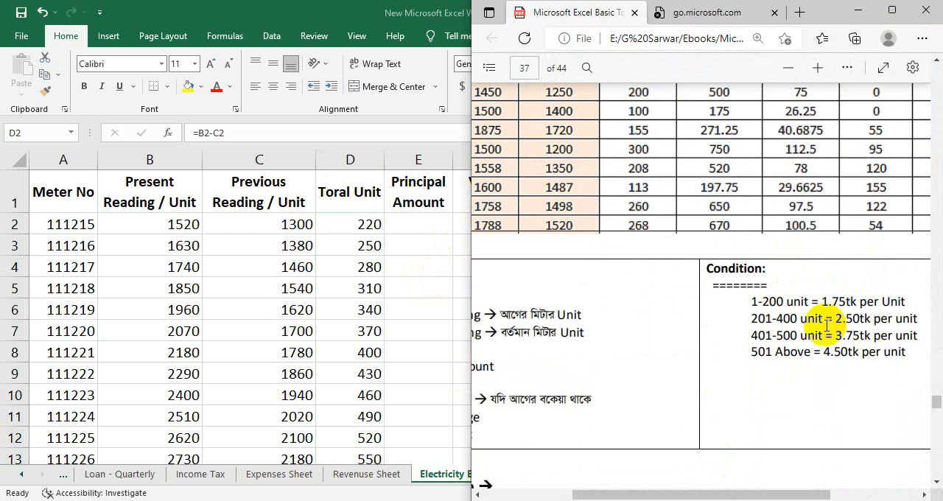
click(869, 9)
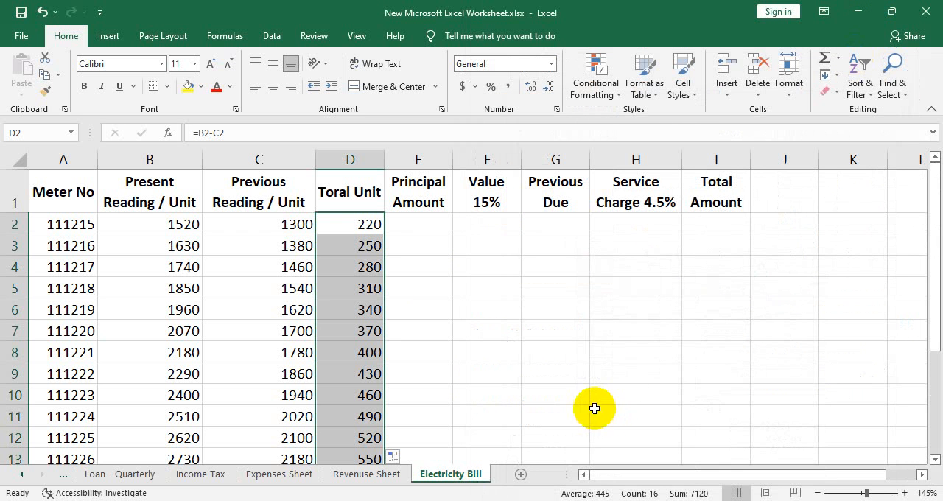
- Widen column J to make room for the unit rate notes
drag(824, 161, 904, 162)
click(838, 223)
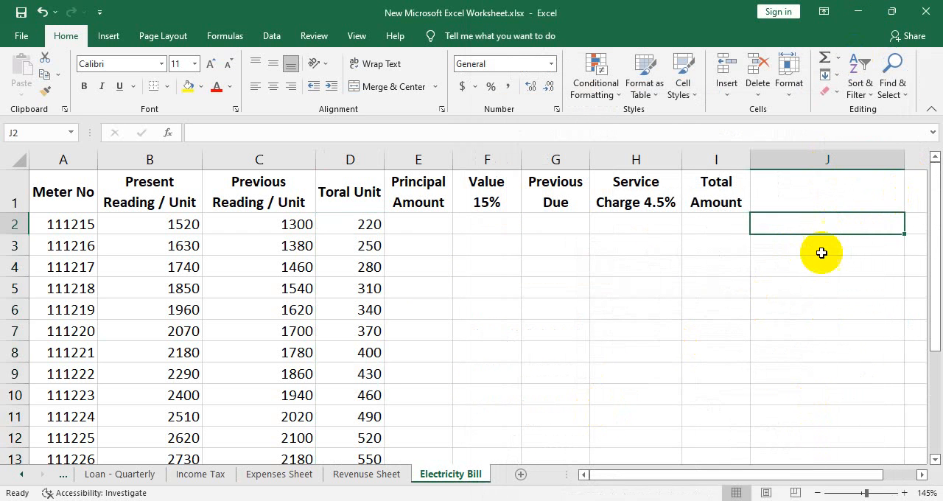
click(817, 250)
- Enter the first unit rate slab "1-75 -- 3.75" in J5
click(789, 288)
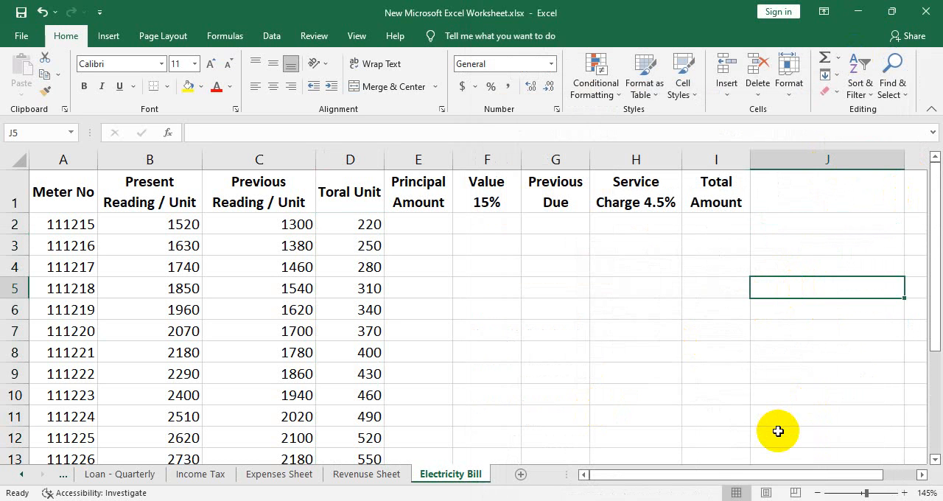
text(1-)
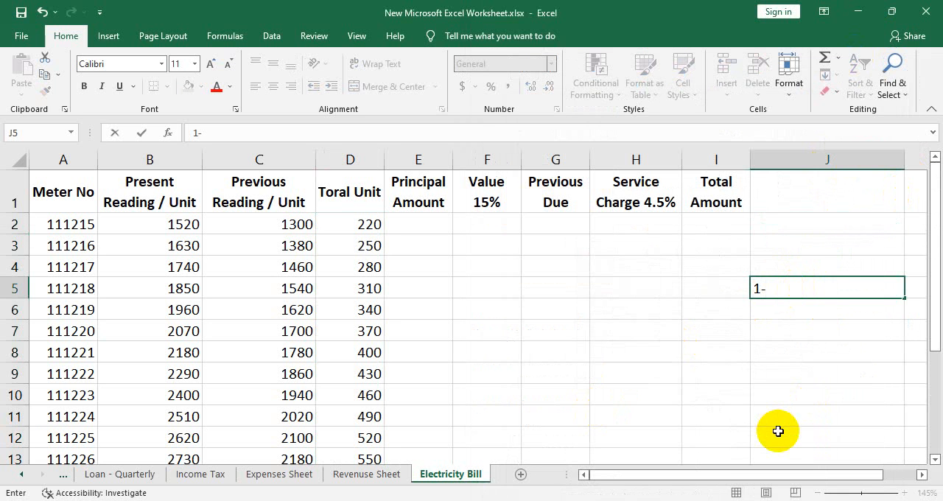
text(75 -)
text(-)
text(4.)
key(BackSpace)
key(BackSpace)
text(3.75)
key(Return)
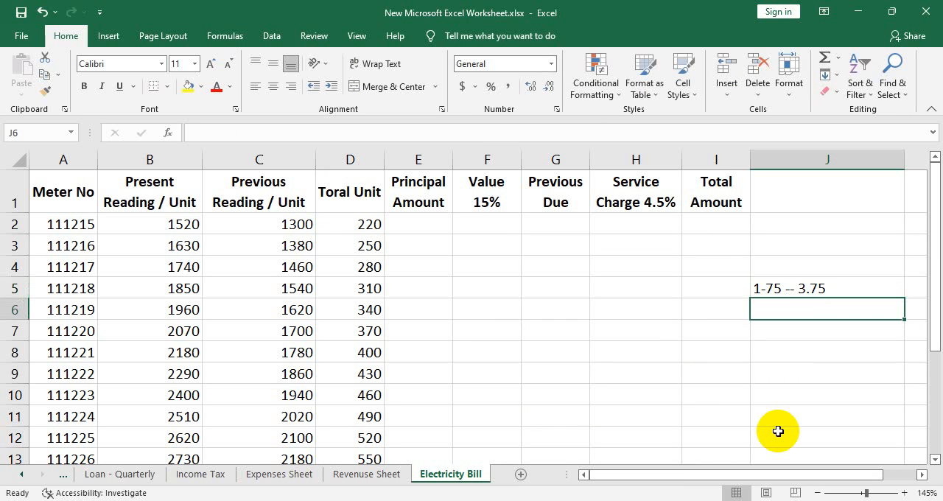
- Enter the second unit rate slab "75-100 -- 4" in J6
text(75-)
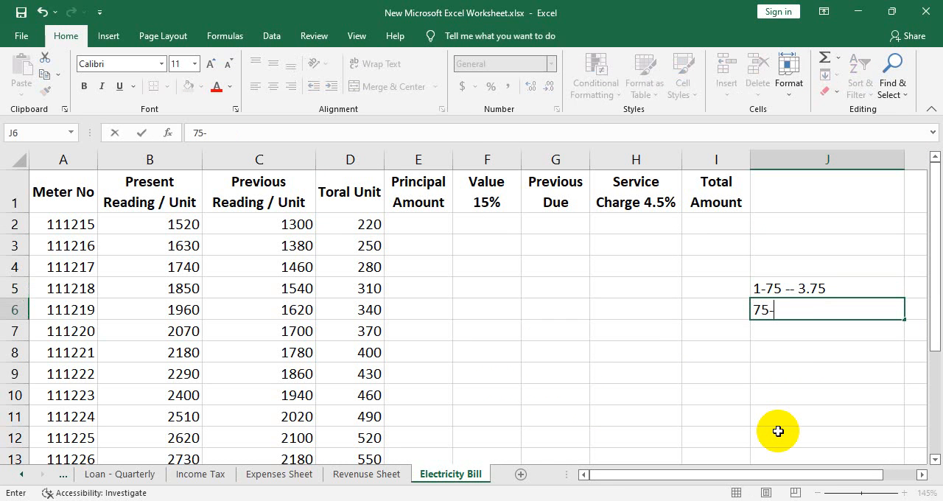
text(120 -)
key(BackSpace)
key(BackSpace)
key(BackSpace)
key(BackSpace)
key(BackSpace)
text(100 -- 4)
key(Return)
- Enter the third unit rate slab "100-200 -- 5.20" in J7
text(1000)
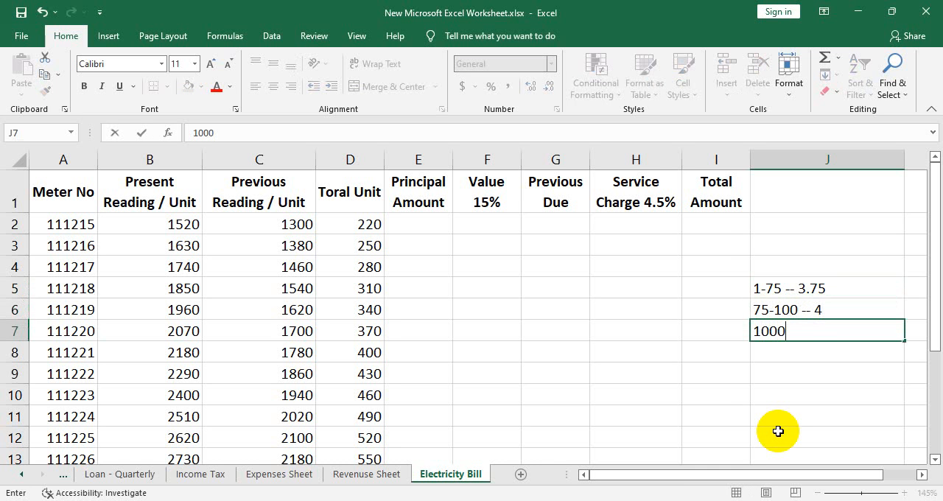
key(BackSpace)
text(-200 -- 5.20)
key(Return)
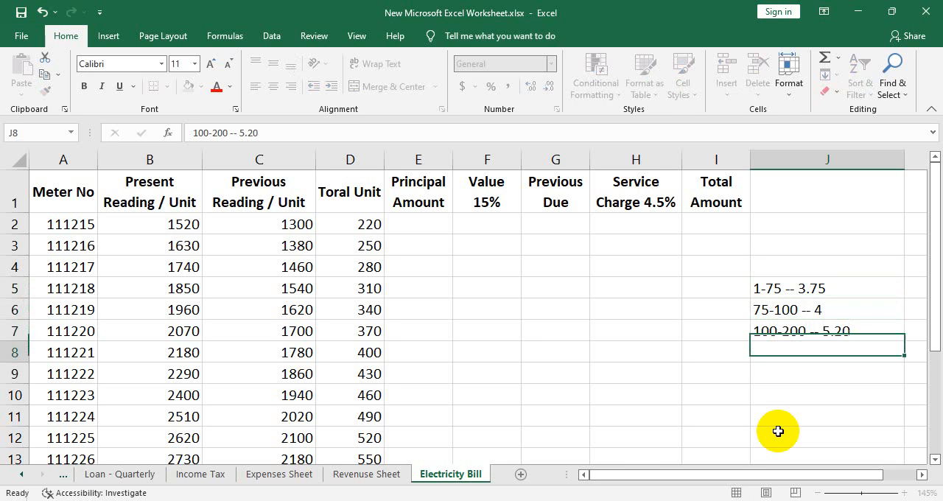
- Enter the fourth unit rate slab "200-300 -- 6.35" in J8
text(200-)
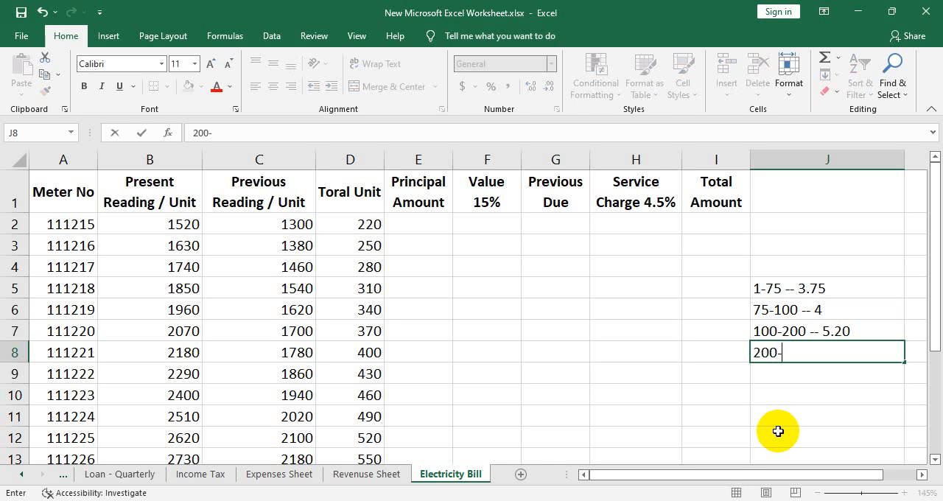
text(300 -- 6.35)
key(Return)
- Enter the fifth unit rate slab "300-400 -- 7.50" in J9
text(3)
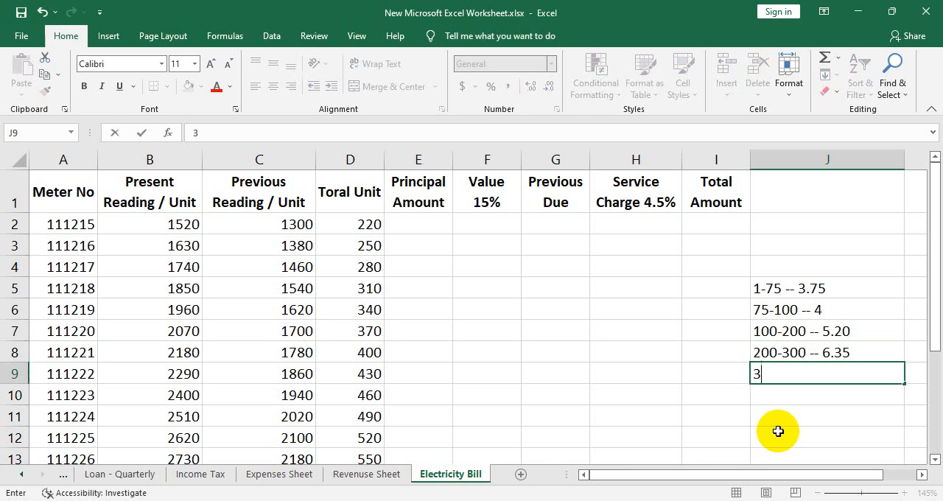
text(00-400 -- )
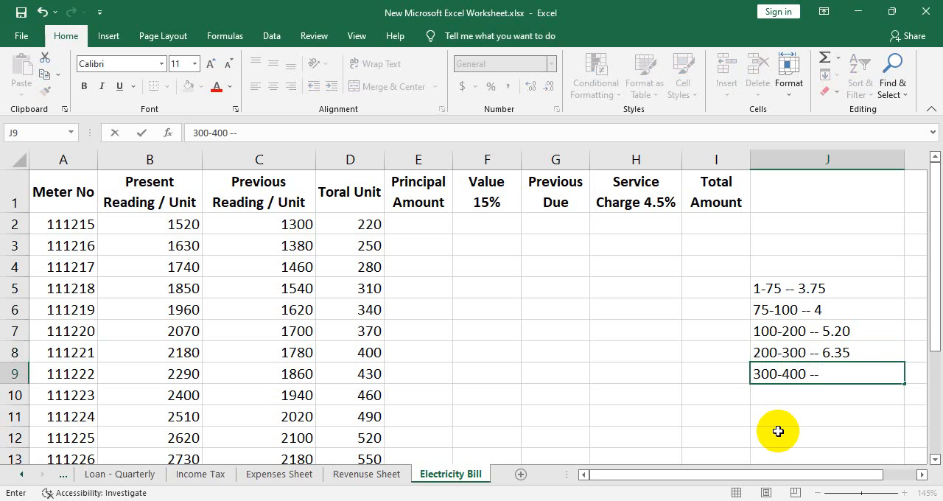
text(7.50)
key(Return)
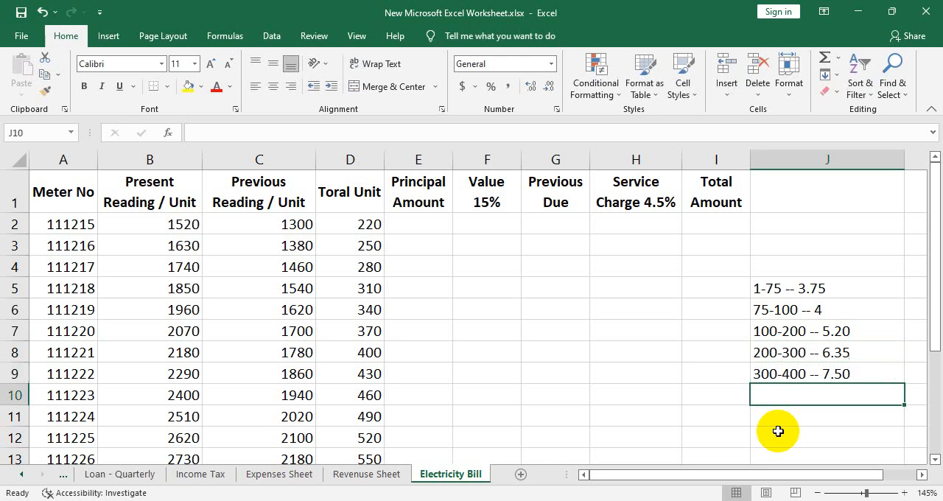
- Enter the sixth unit rate slab "400 -- 600 -- 8.99" in J10
text(400 -)
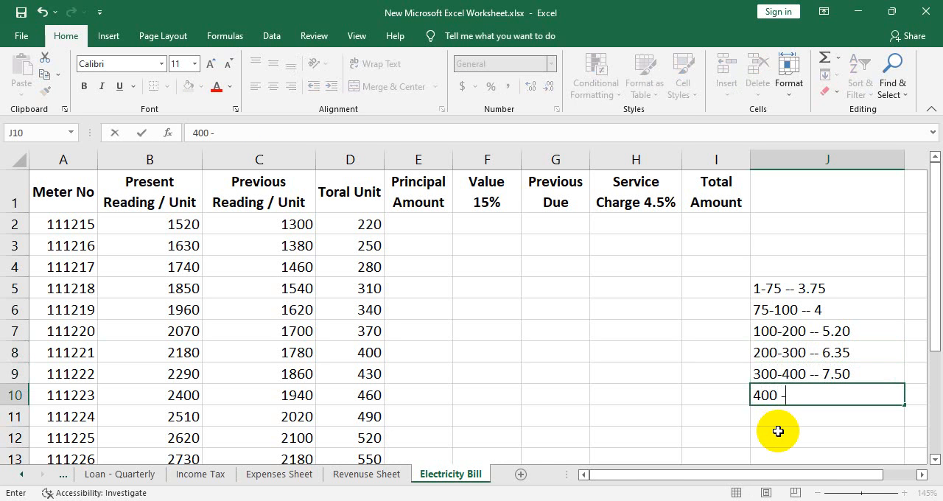
text(- 600 -- 8.99)
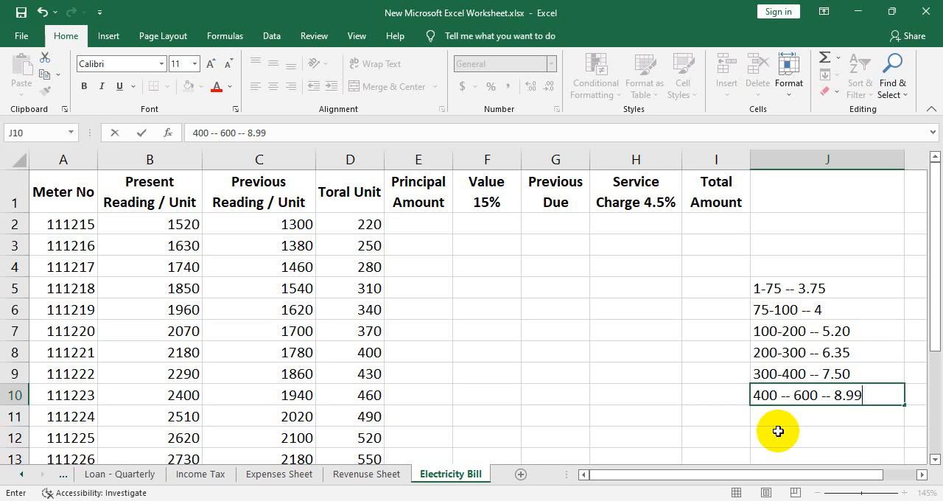
key(Return)
- Enter the last unit rate slab "600 -- 11" in J11
text(600)
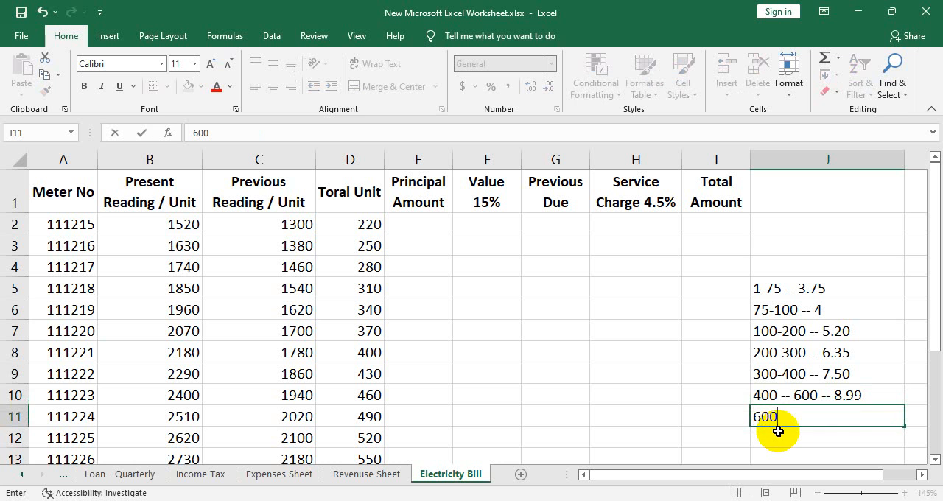
text( -- 11)
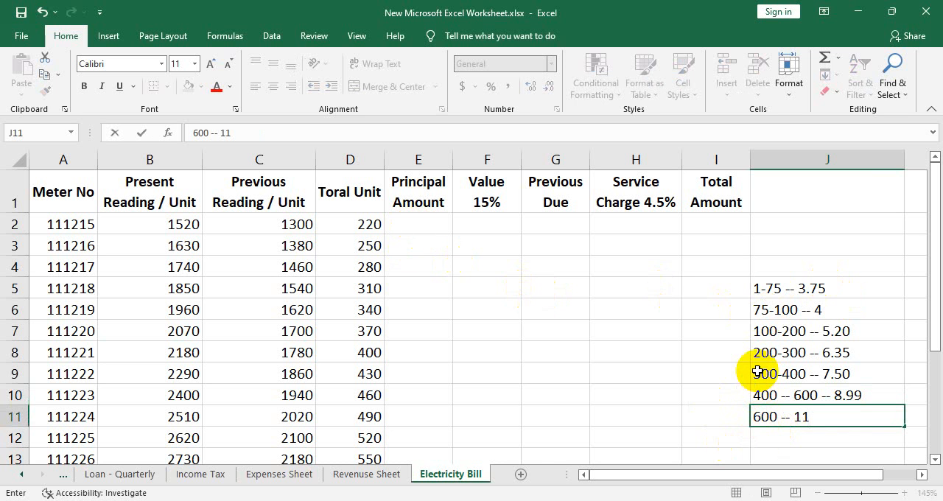
- Start an IF formula in E2 for the first meter's principal amount
click(427, 225)
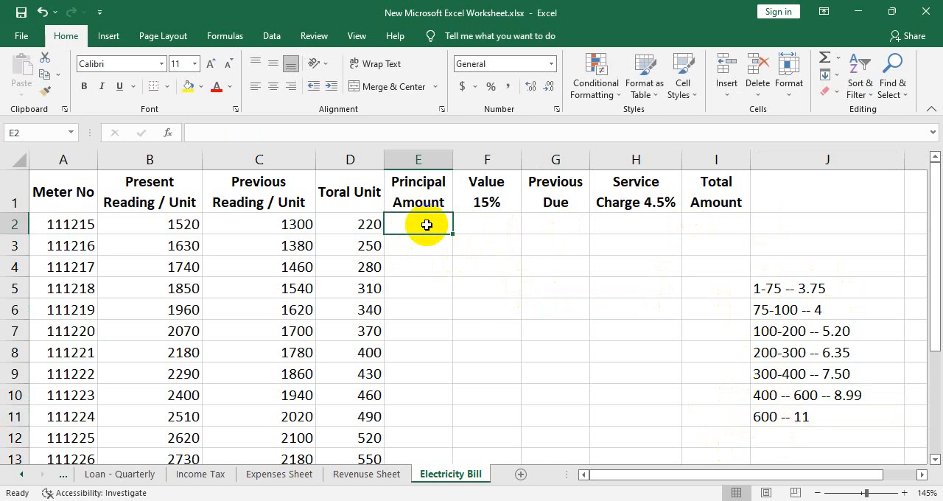
text(=)
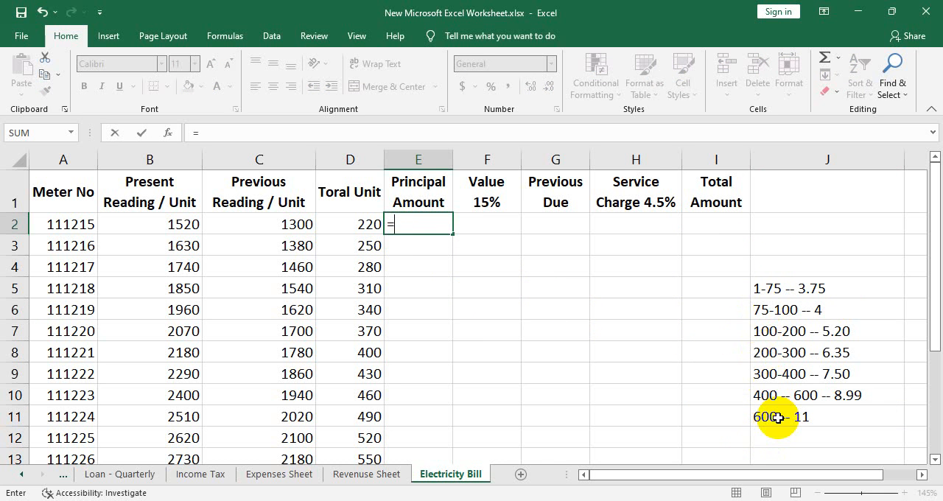
text(if()
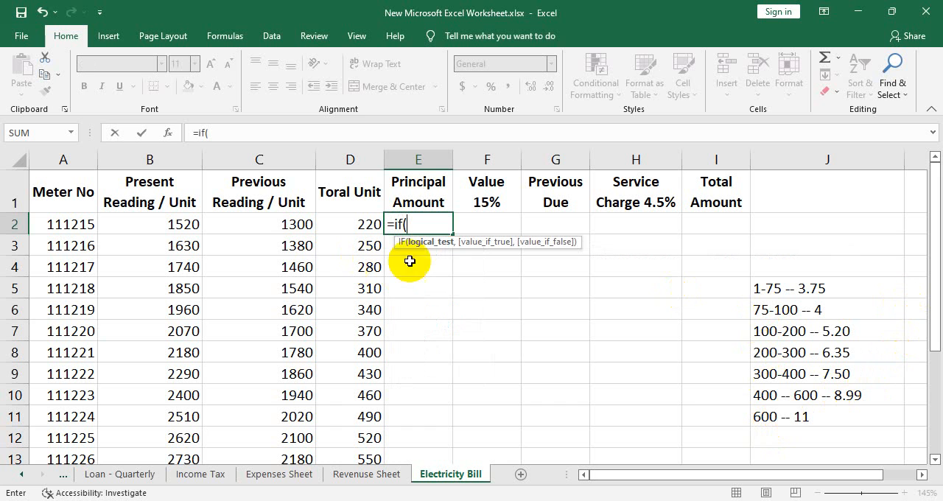
text(60)
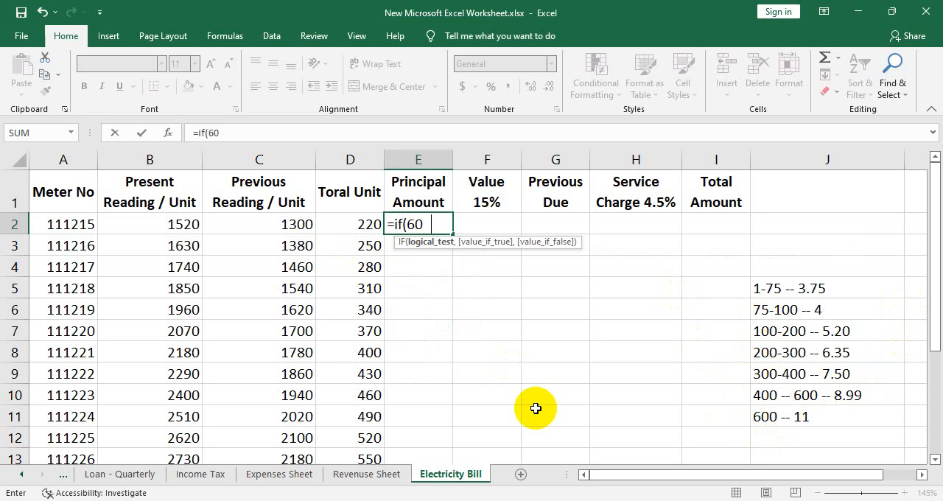
text(0>=)
key(BackSpace)
key(BackSpace)
key(BackSpace)
key(BackSpace)
key(BackSpace)
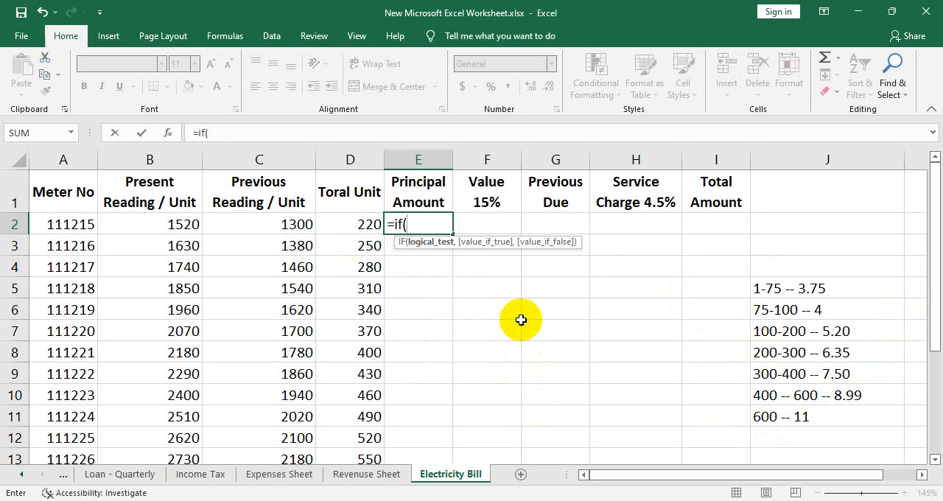
- Add the condition D2>=600 to the IF formula in E2, with D2*11 as its true value
click(341, 225)
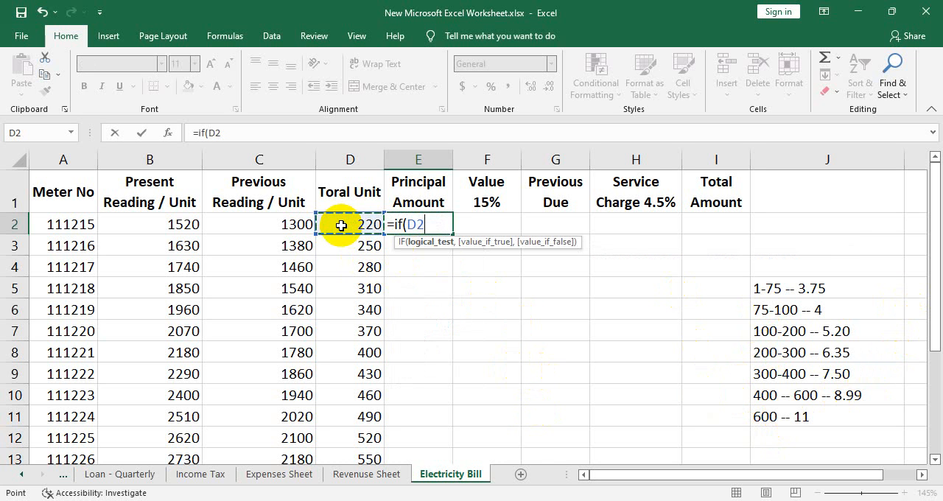
text(>=600)
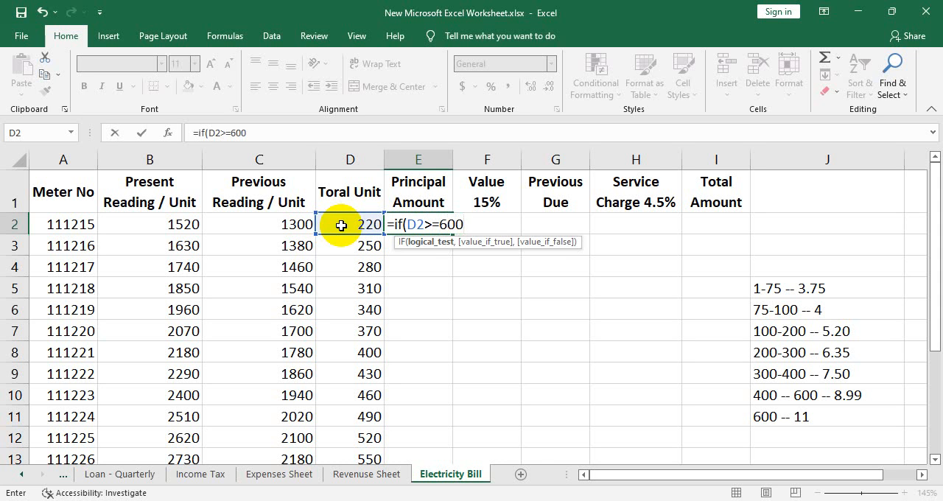
text(,)
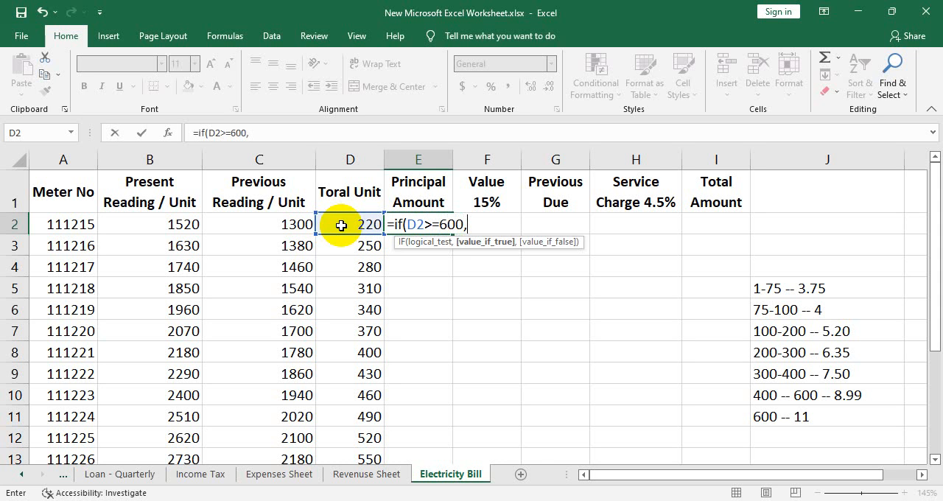
click(341, 226)
text(*11)
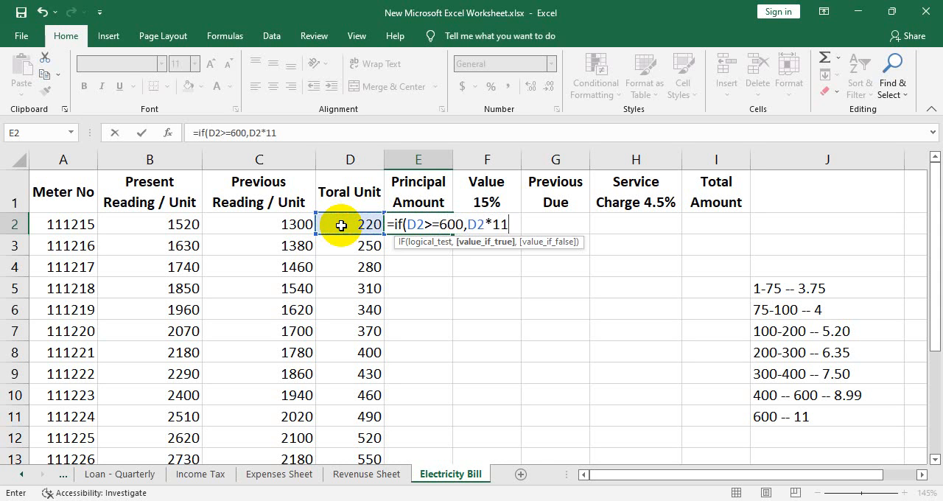
text(,if()
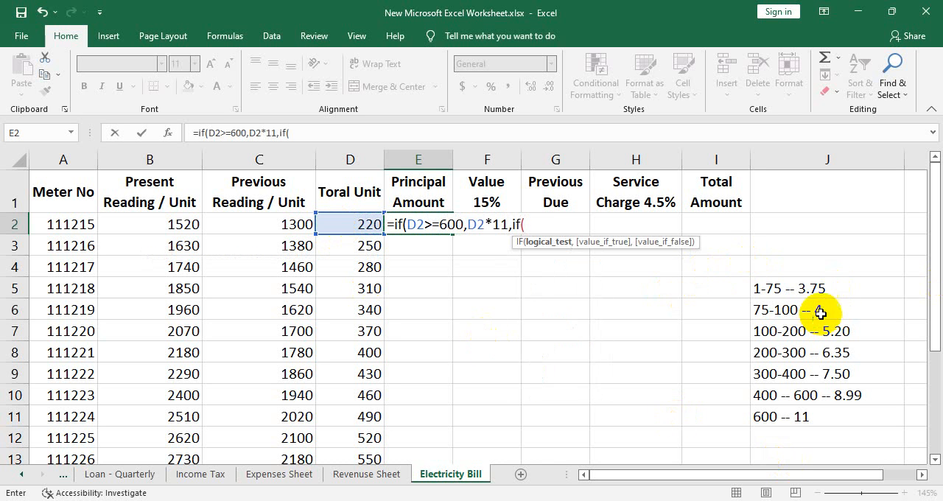
- Nest a second IF in the E2 formula that returns D2*8.99 when D2>=400
click(357, 227)
text(>)
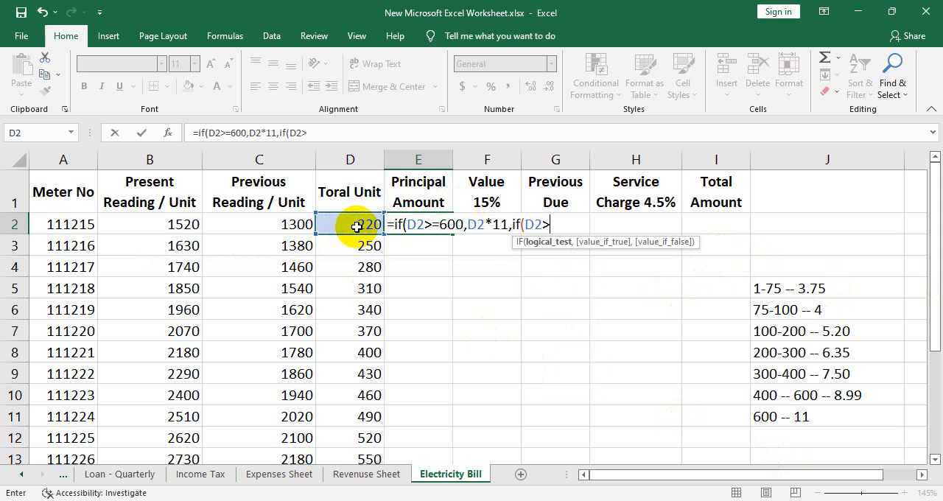
text(=400,)
click(356, 225)
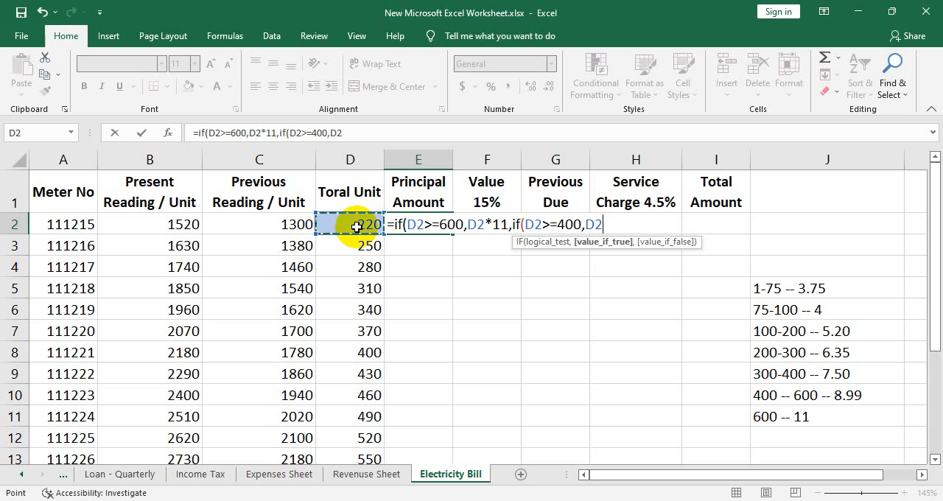
text(*8.99,)
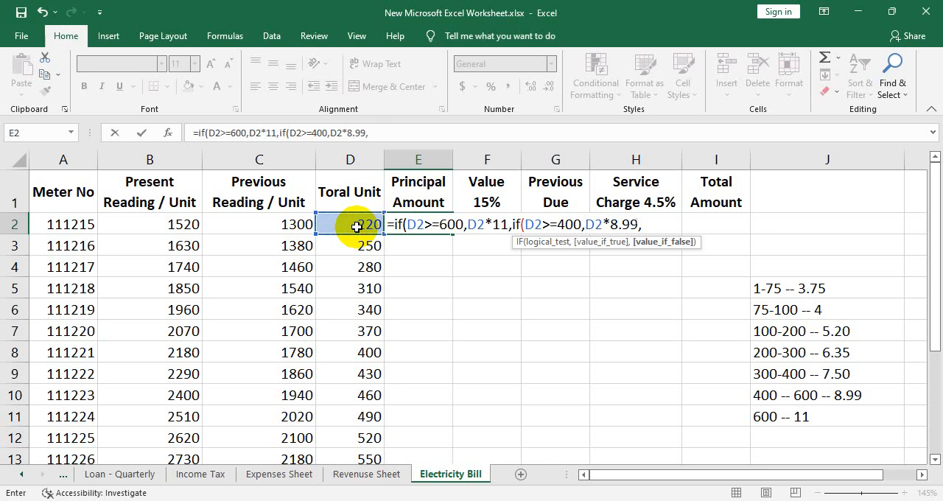
text(of)
- Nest a third IF in the E2 formula that returns D2*7.50 when D2>=300
key(BackSpace)
key(BackSpace)
text(if)
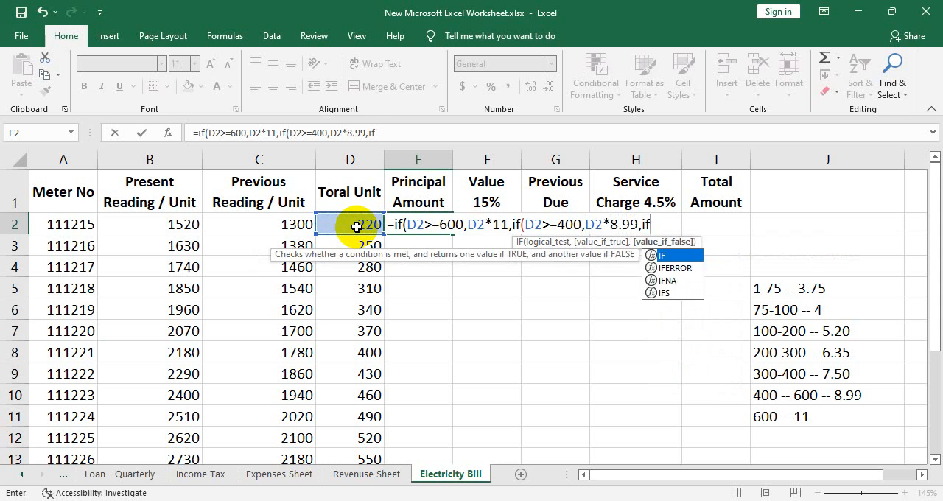
text(()
click(356, 227)
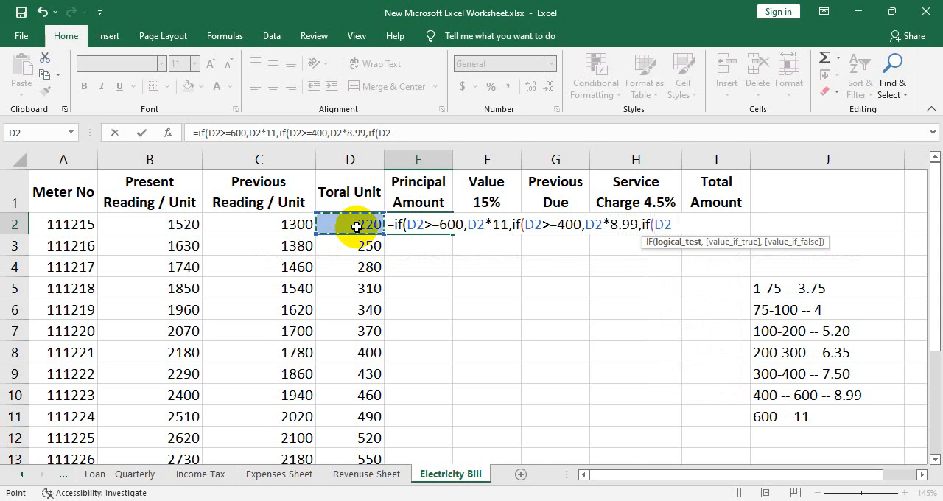
text(>=300)
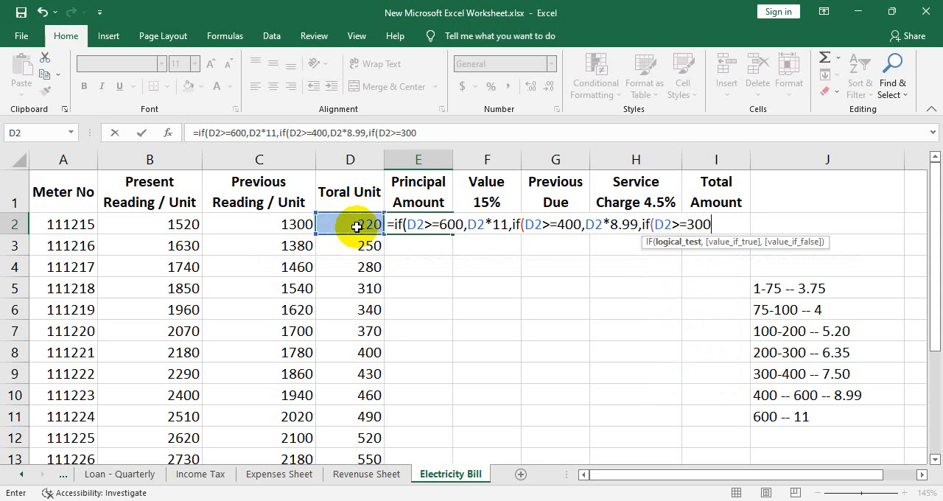
text(,)
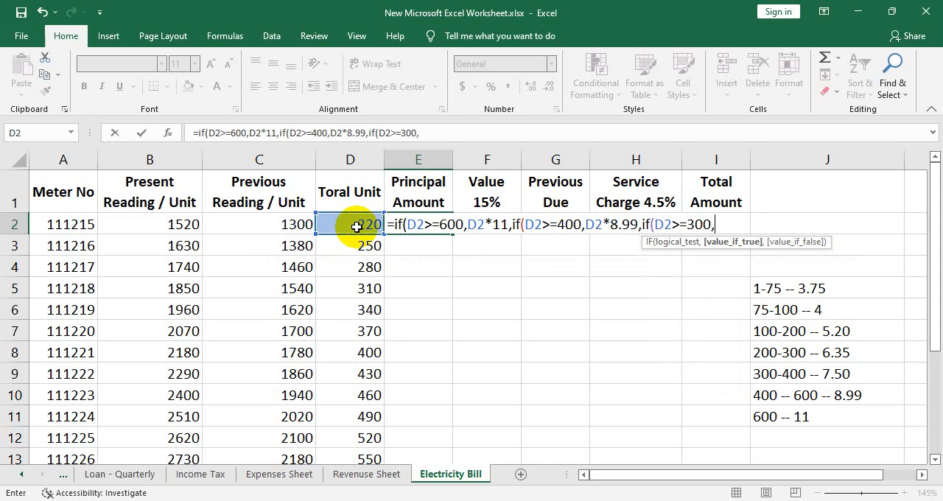
click(357, 226)
text(*)
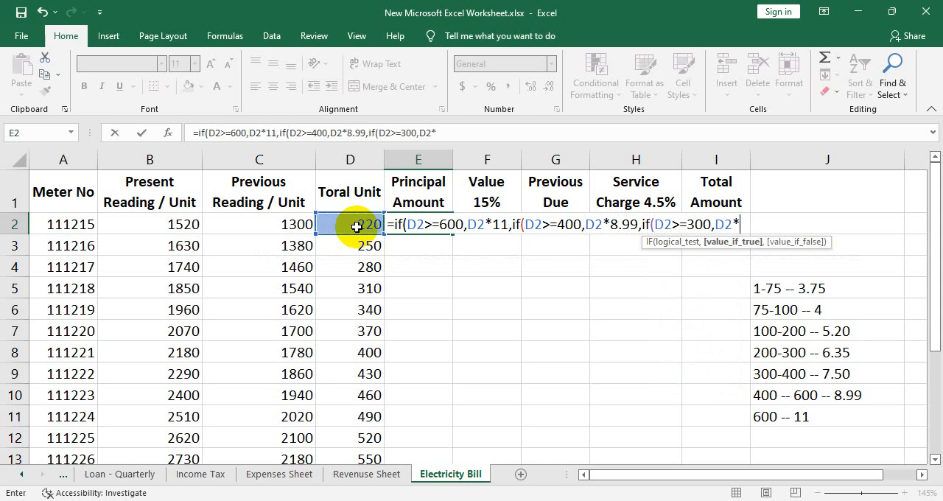
text(7.50,)
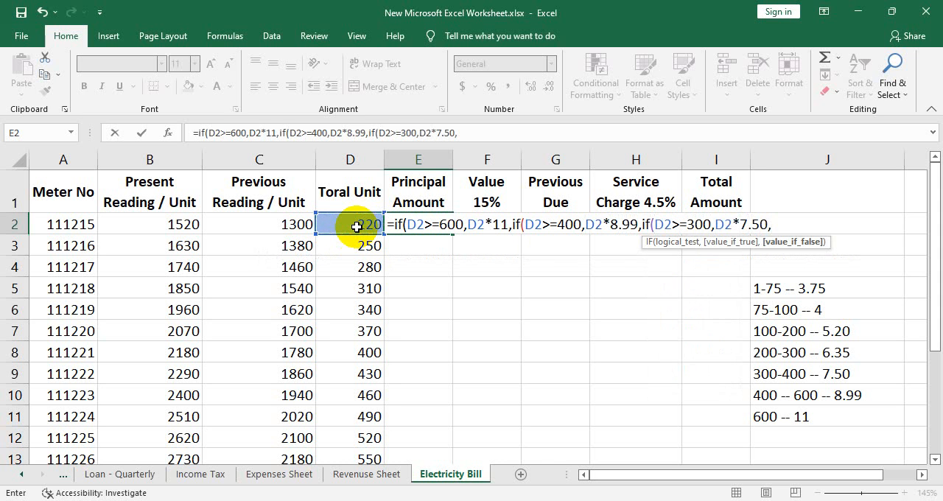
text(if)
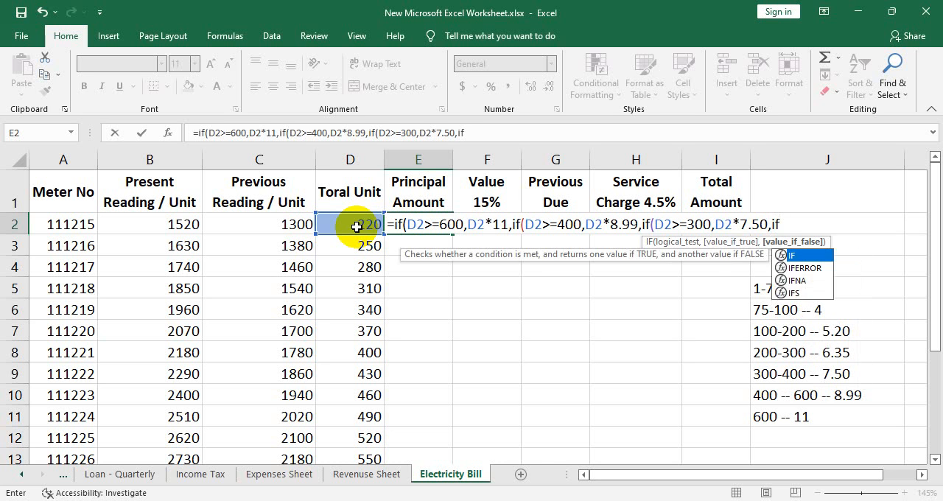
text(()
- Nest a fourth IF in the E2 formula that returns D2*6.35 when D2>=200
click(357, 227)
text(>=)
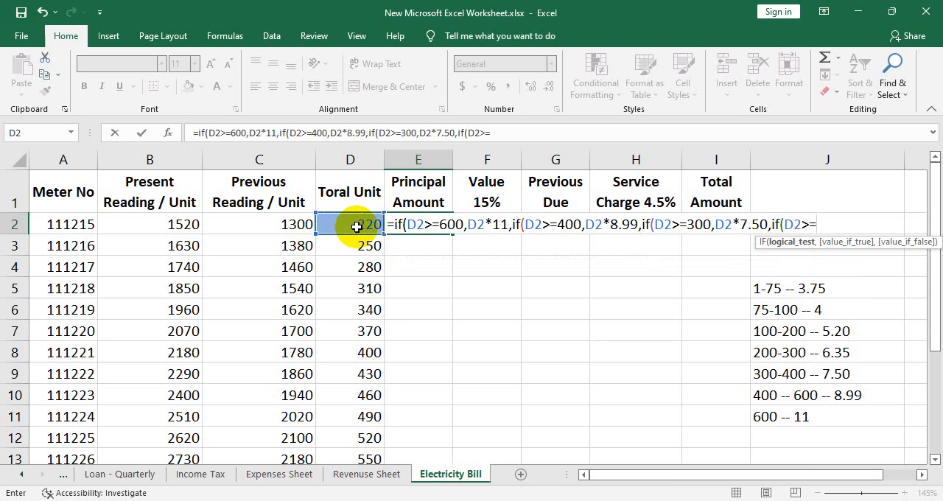
text(200,)
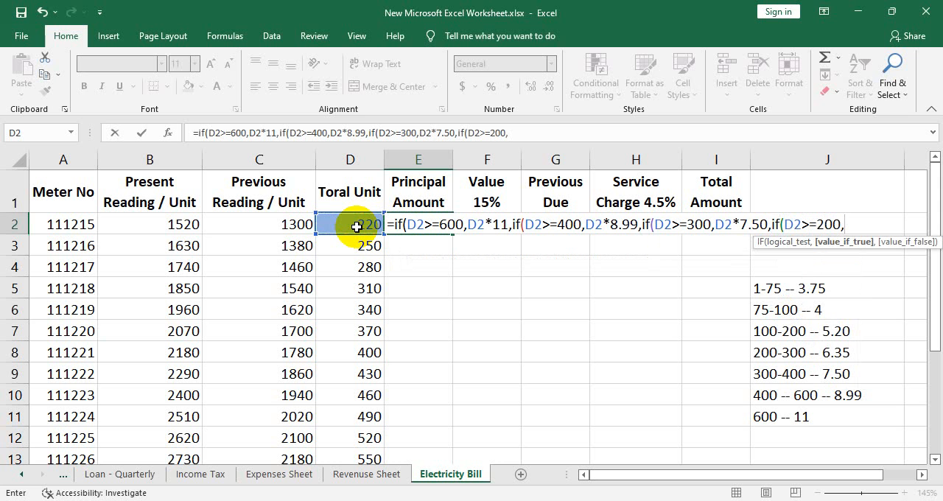
click(356, 227)
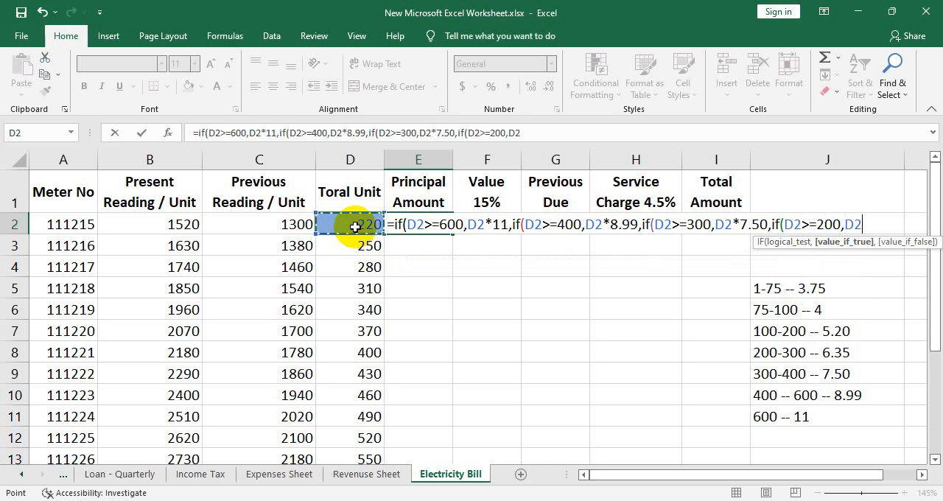
text(9)
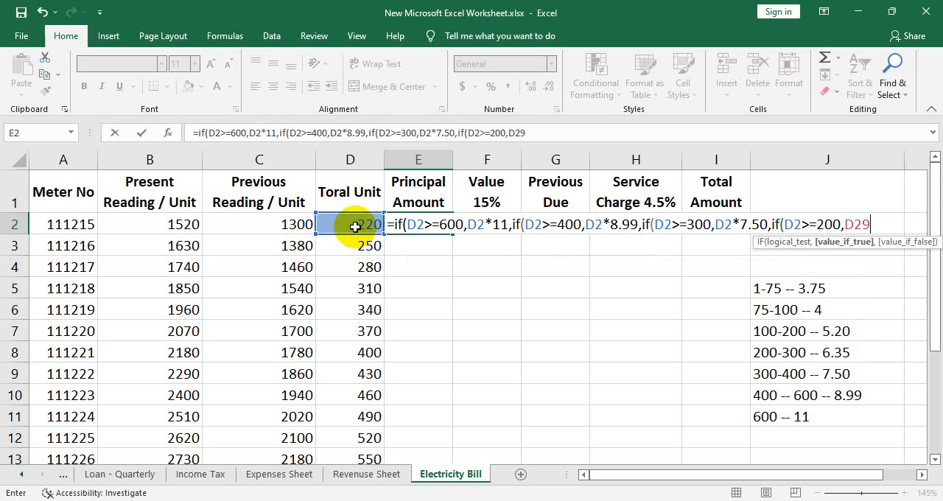
key(BackSpace)
text(*6.)
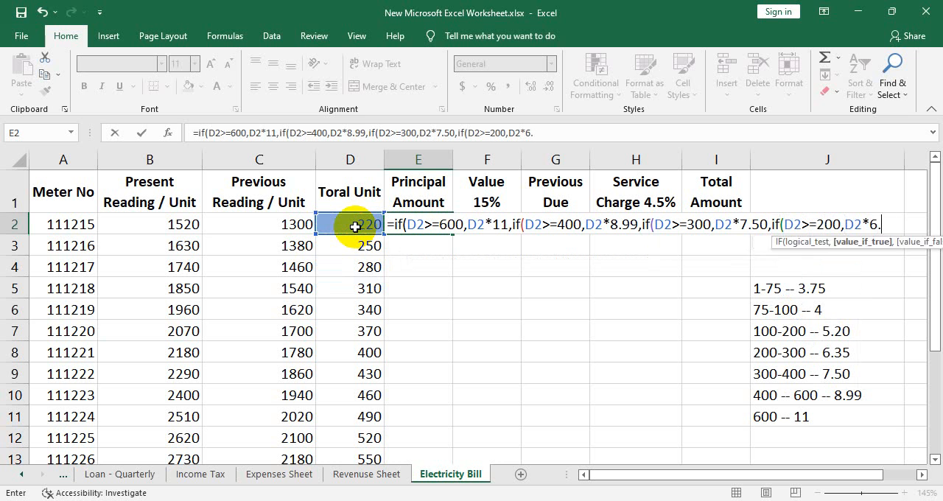
text(35,)
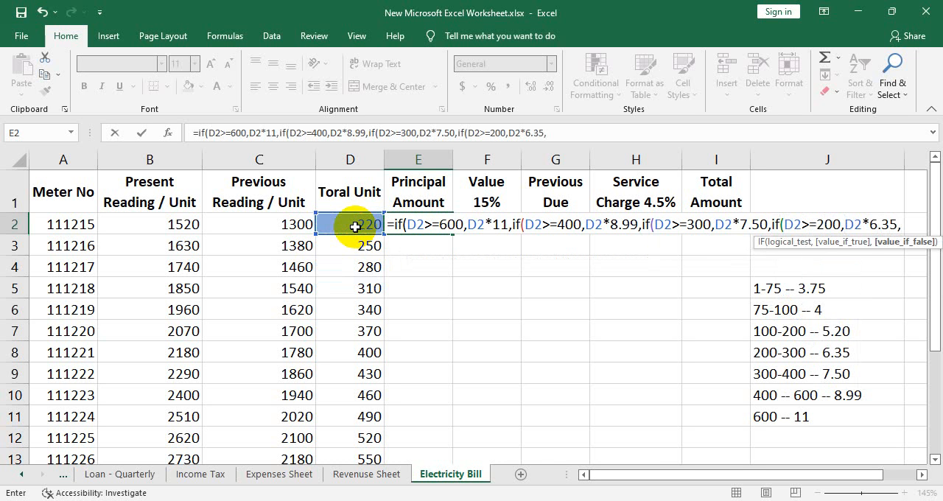
text(if()
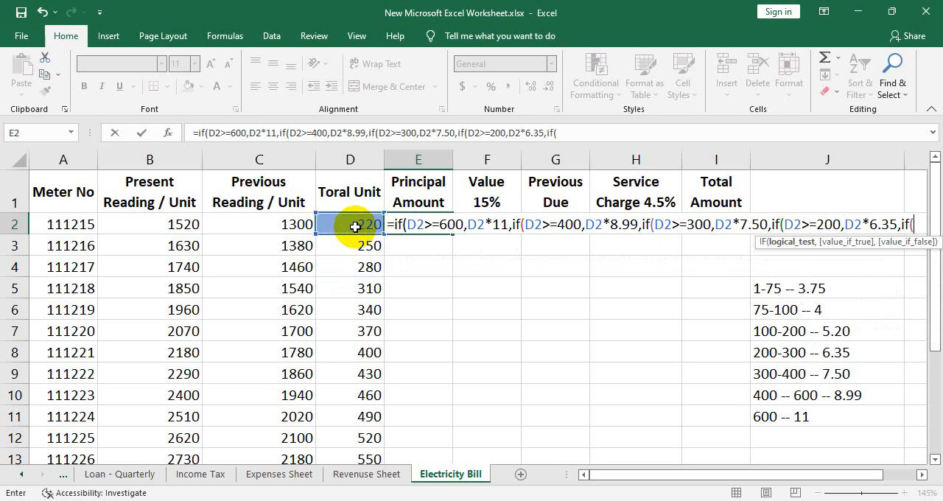
- Nest a fifth IF in the E2 formula that returns D2*5.20 when D2>=100
click(354, 227)
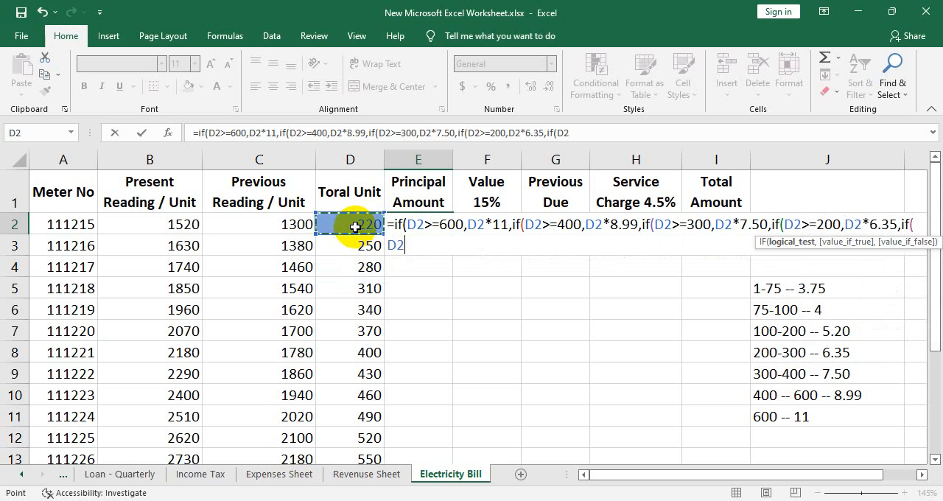
text(>=)
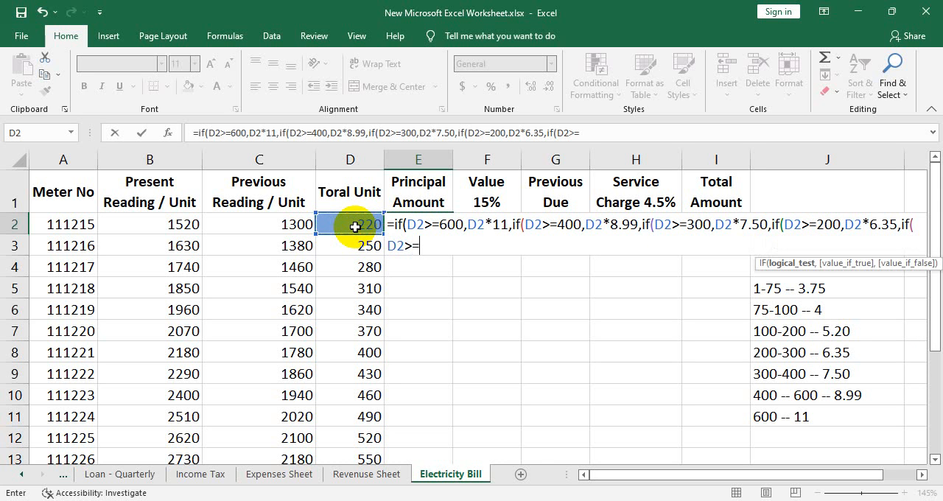
text(100,)
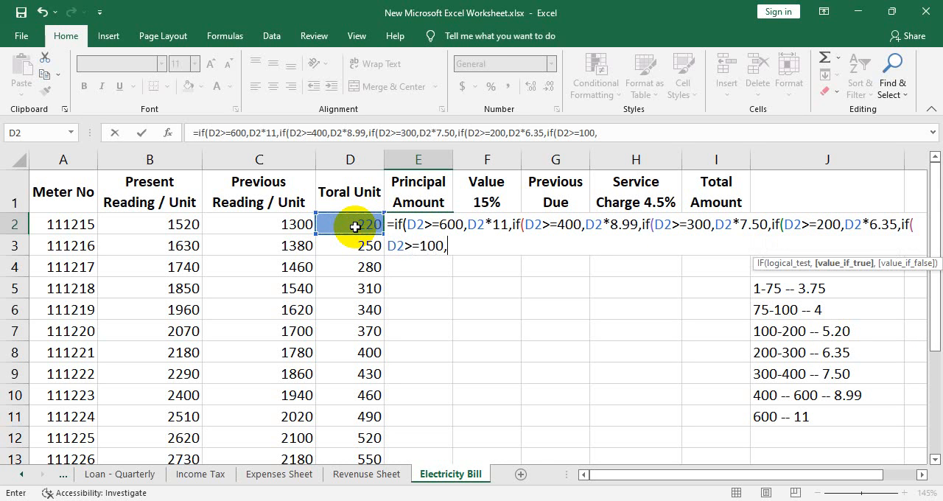
click(355, 227)
text(*5.20)
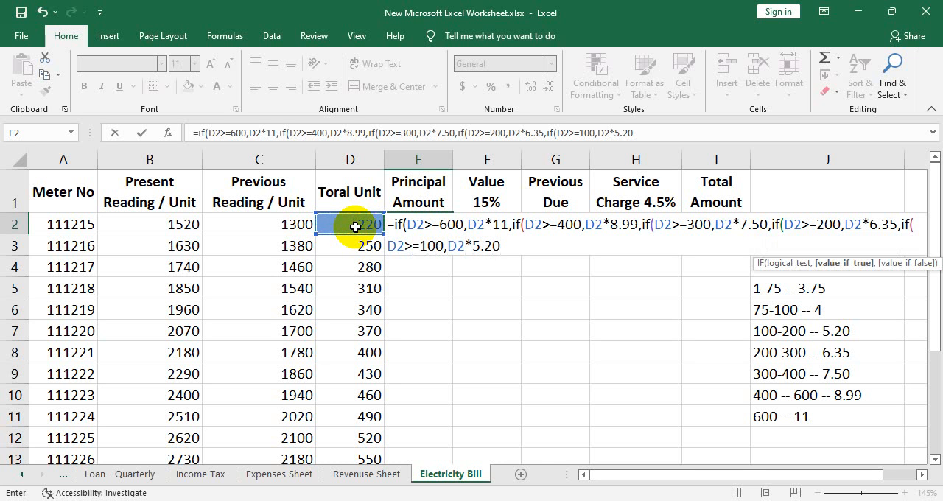
text(,if()
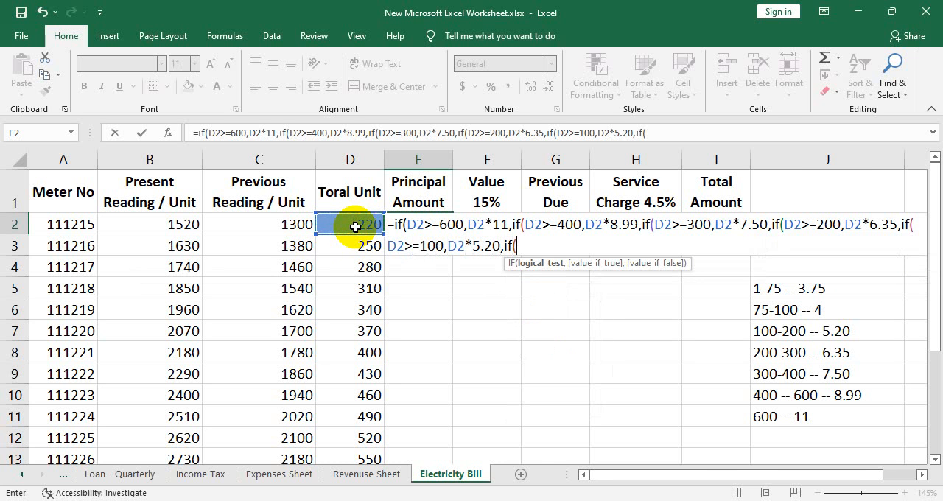
- Nest a sixth IF in the E2 formula that returns D2*4 when D2>=75
click(354, 226)
text(>=75)
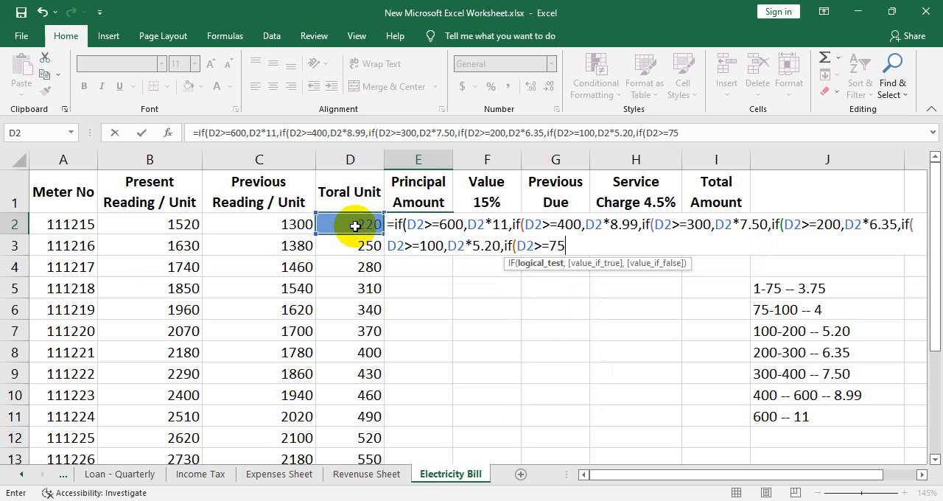
text(,)
click(354, 226)
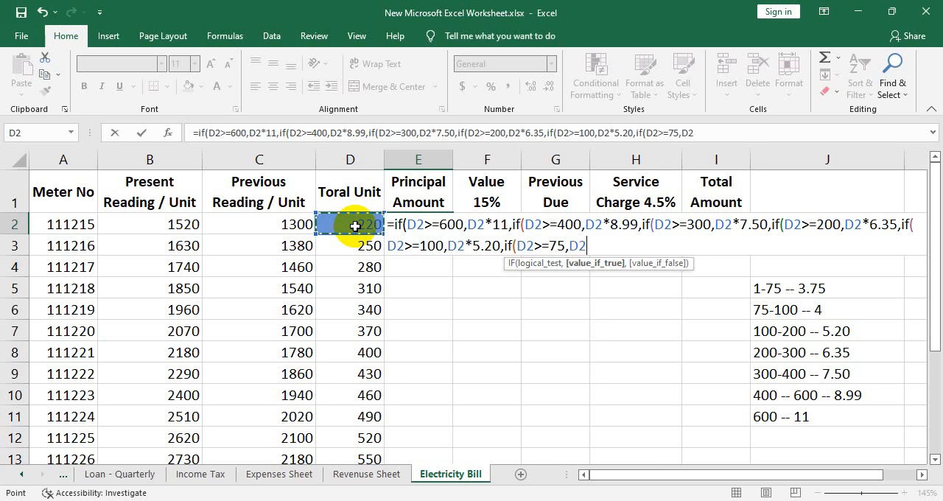
text(*4,if()
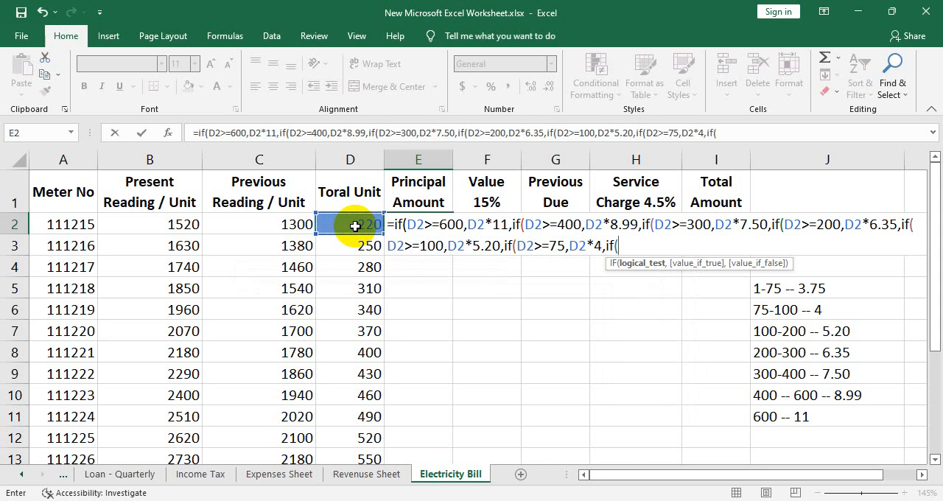
- Complete the E2 formula with a seventh IF returning D2*3.75 when D2<75, close all the parentheses, and commit it
click(355, 226)
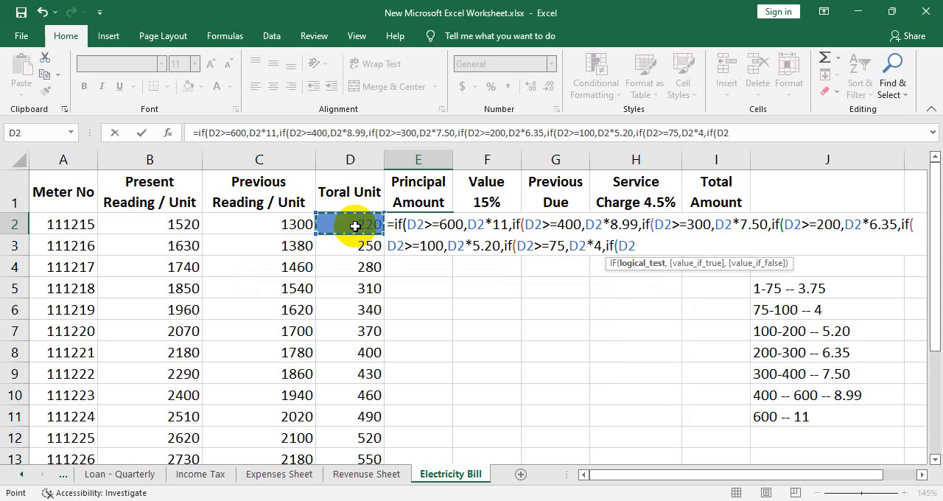
text(<75)
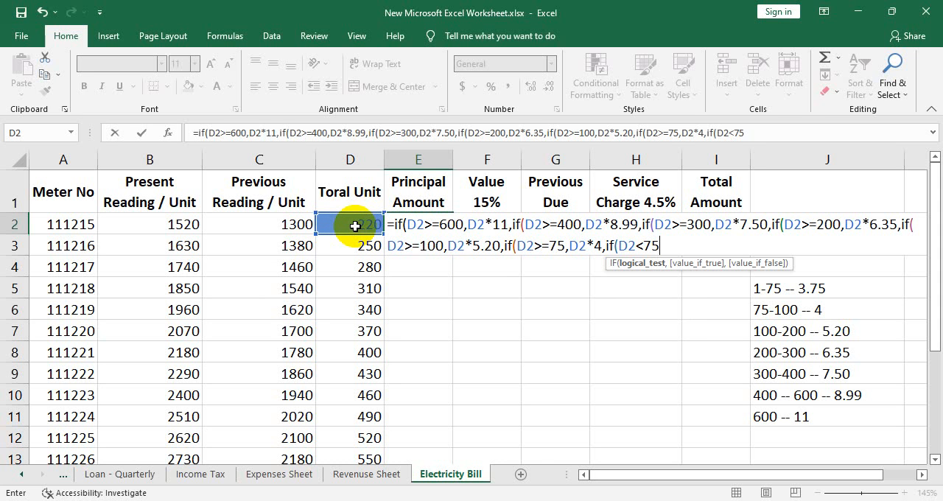
text(,)
click(355, 226)
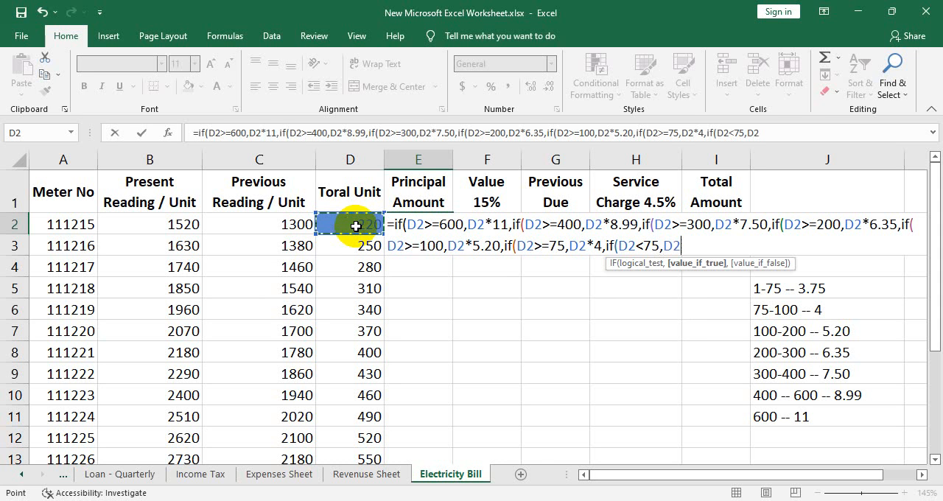
text(*)
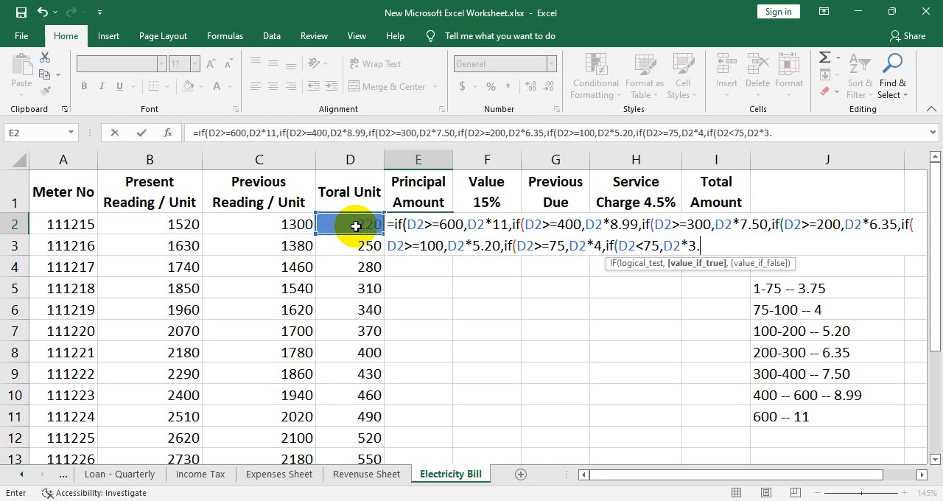
text(3.75)))))))
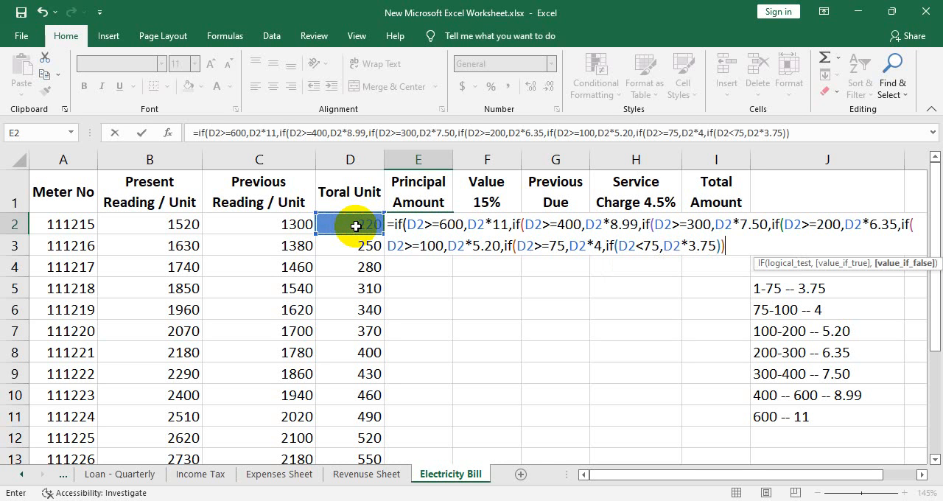
text())
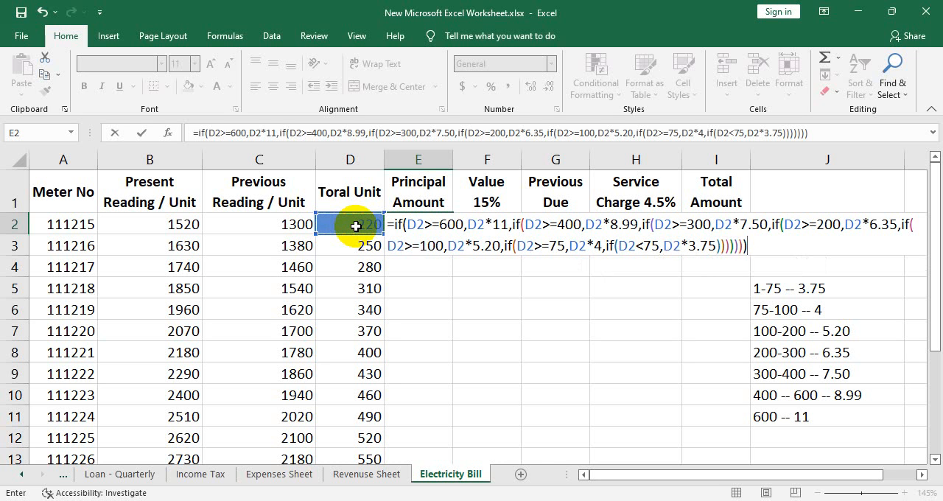
key(Return)
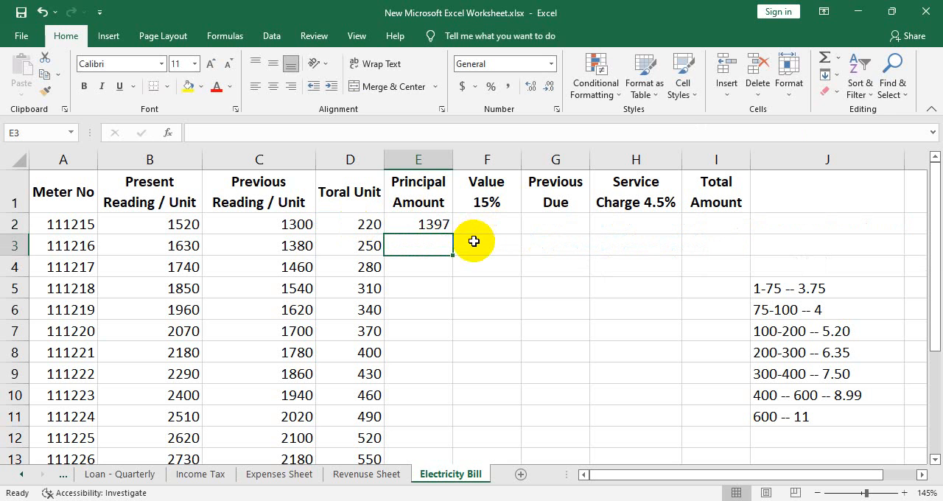
- Fill the E2 principal amount formula down the column for all meters and inspect the copied formula in E7
click(431, 224)
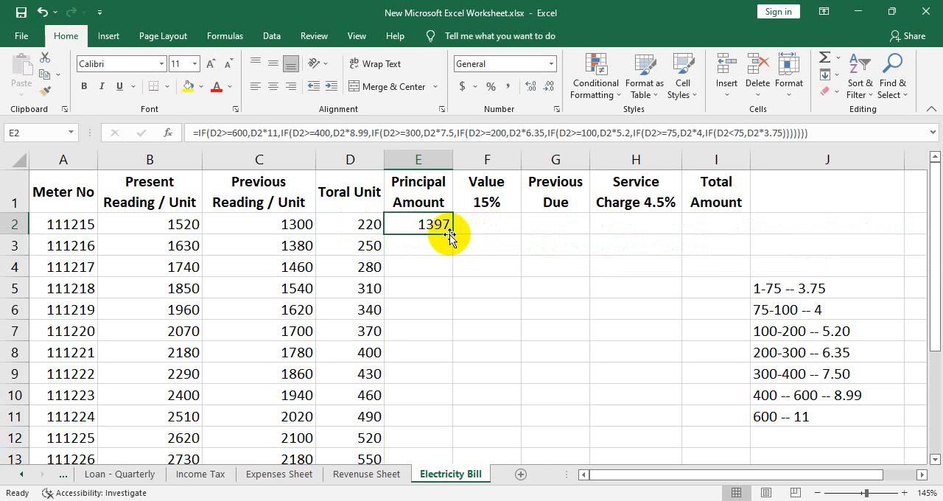
double_click(454, 234)
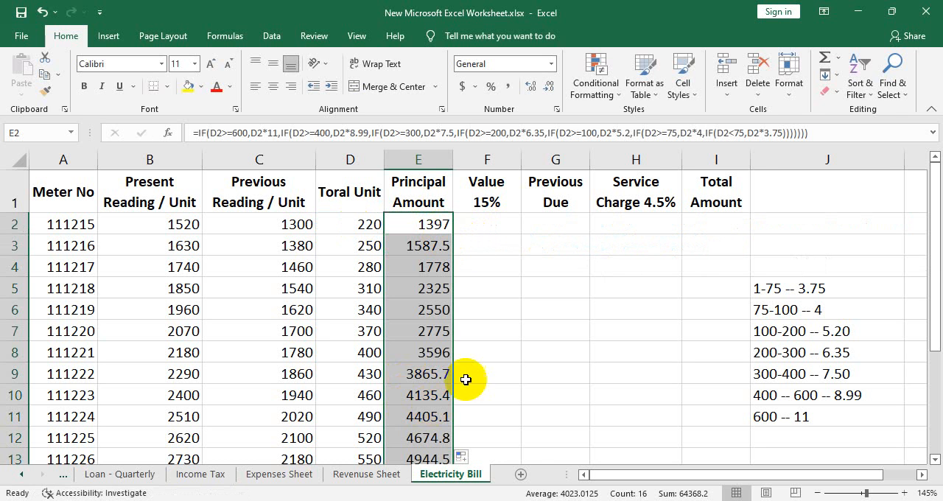
click(439, 333)
click(427, 226)
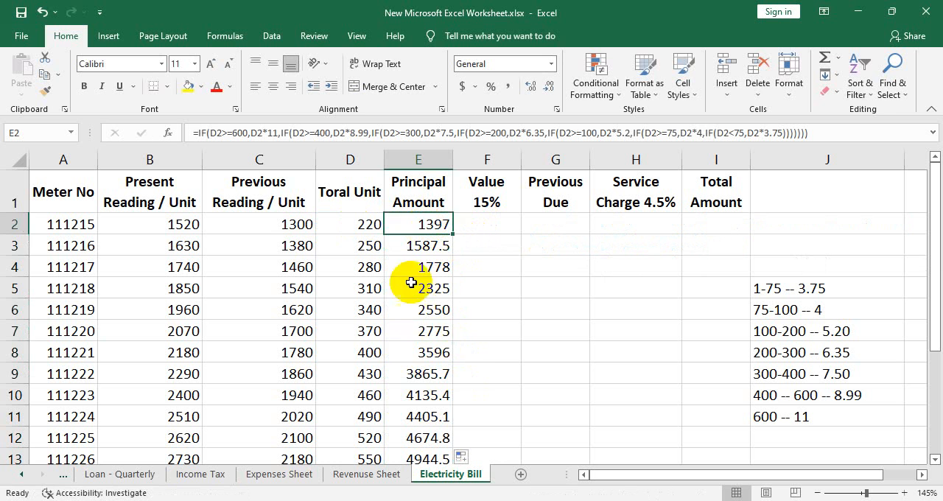
click(420, 330)
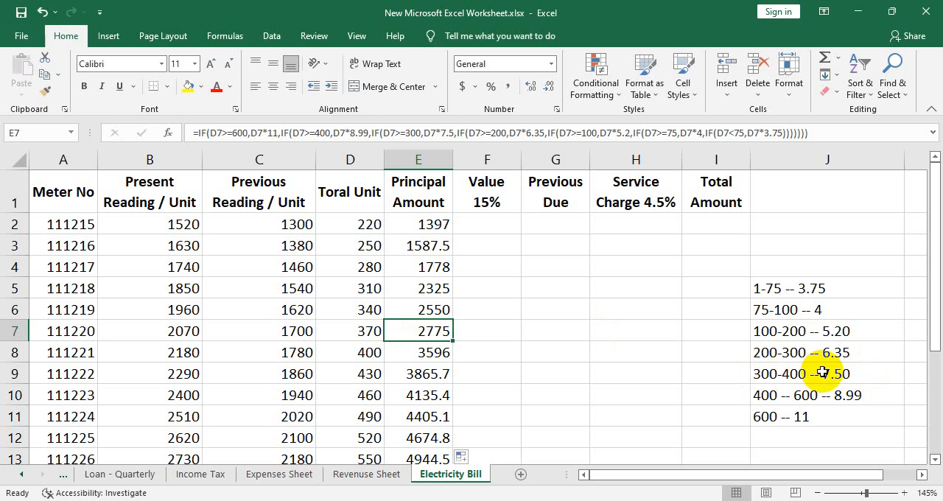
- Cross-check the row 7 principal amount by calculating =D7*7.50 in F7, and clear the test cell
click(512, 331)
text(=)
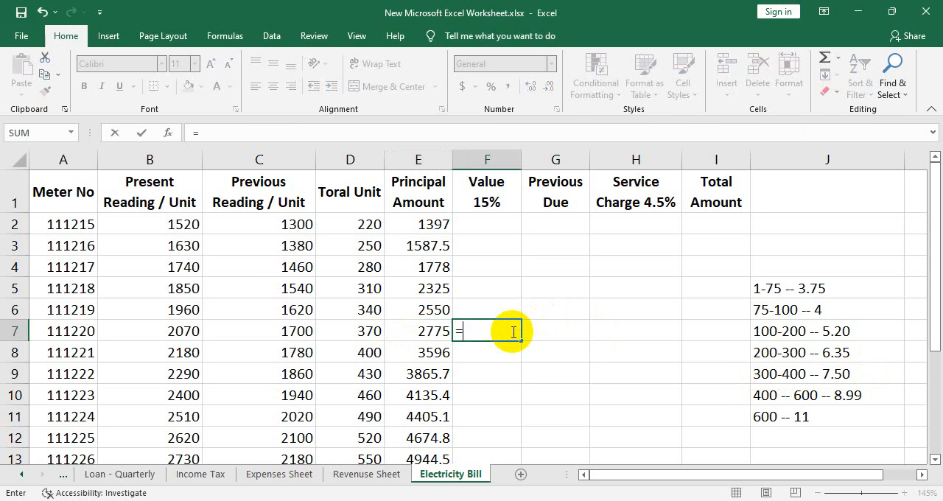
click(348, 335)
text(*)
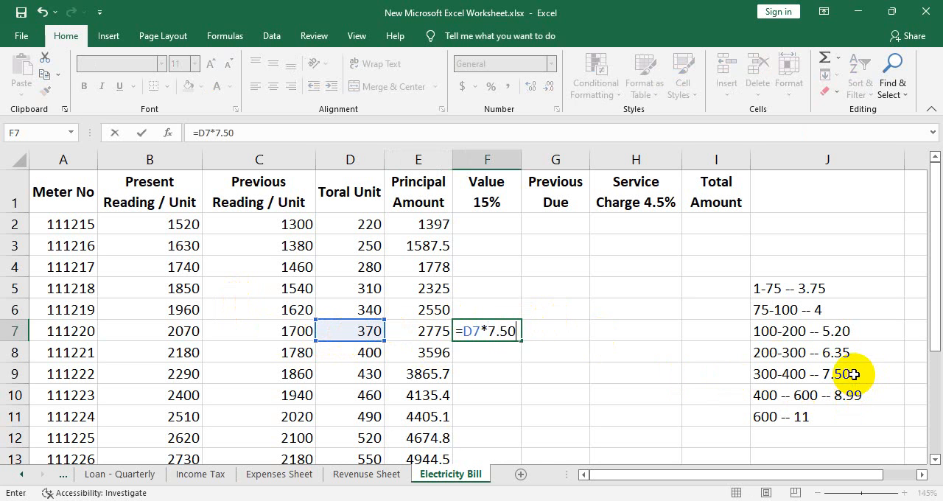
key(Return)
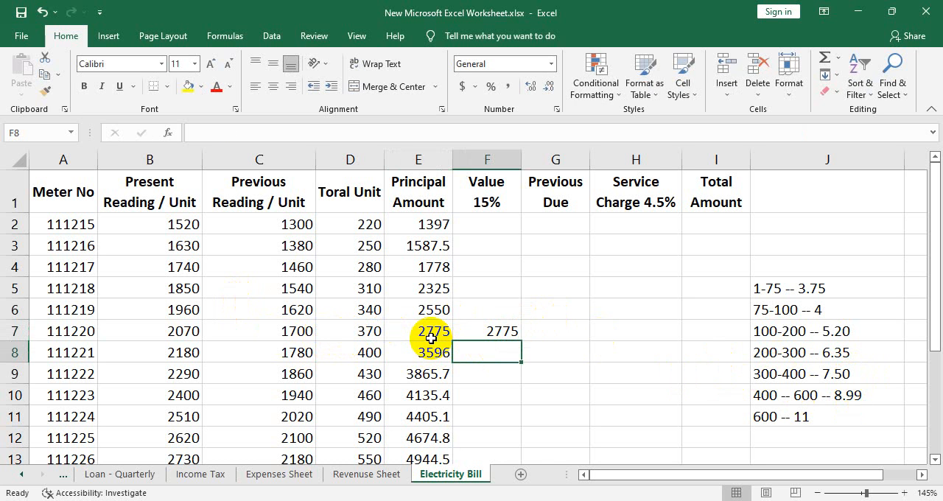
click(506, 330)
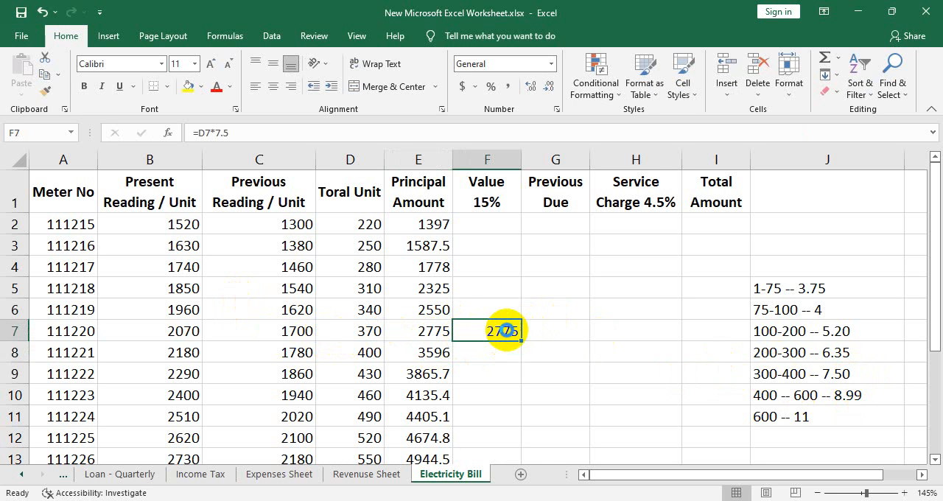
- Review the nested IF formula in E2 and the list of required columns in the PDF sample
double_click(426, 224)
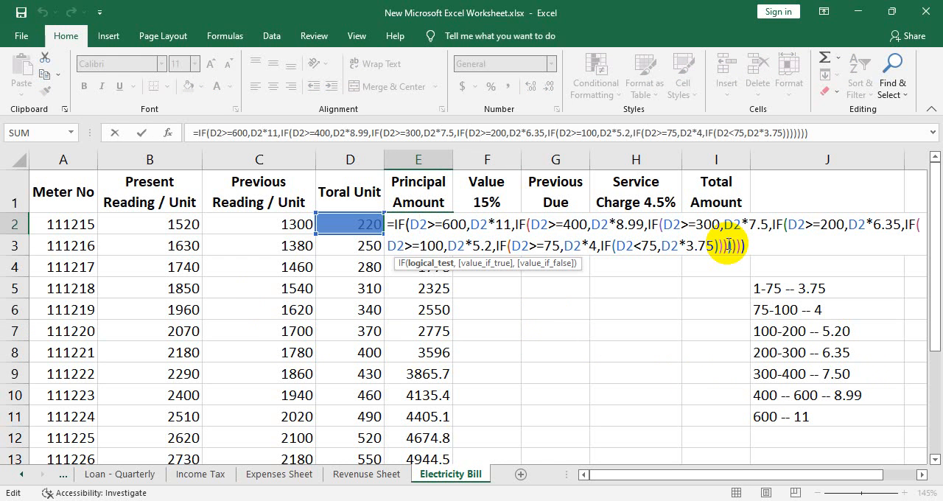
key(Return)
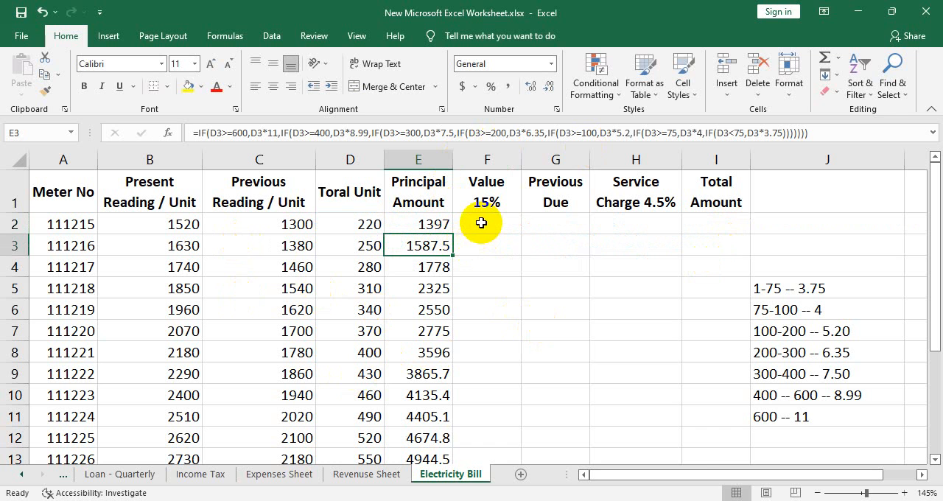
click(656, 500)
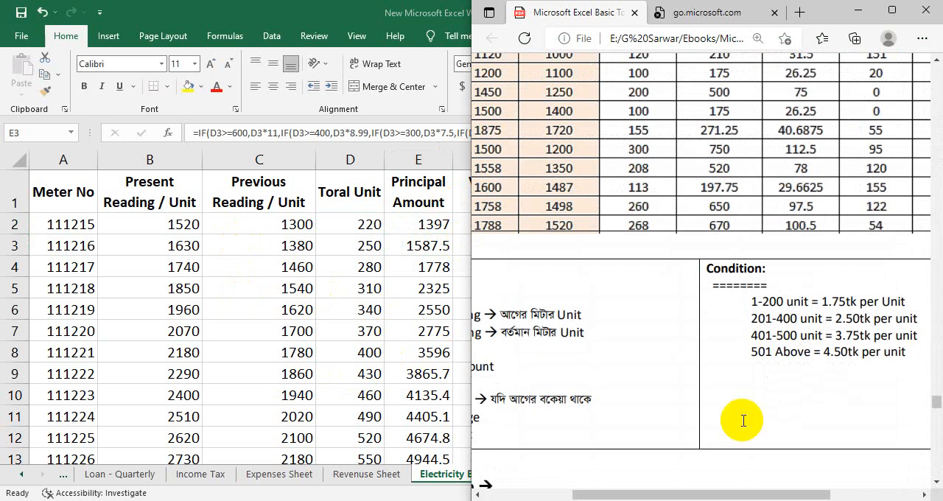
drag(715, 494, 492, 495)
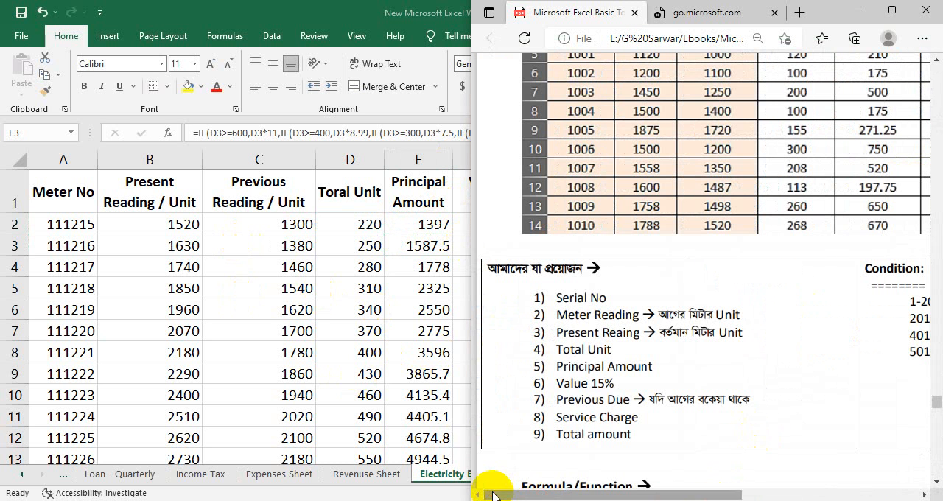
click(873, 9)
- Calculate 15% of the first meter's principal amount in F2 with =E2*15%
click(500, 230)
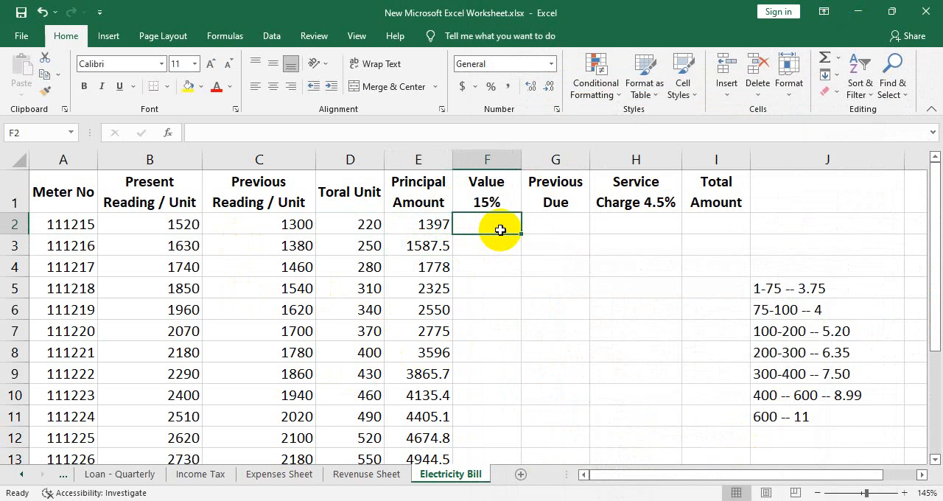
text(=)
click(434, 228)
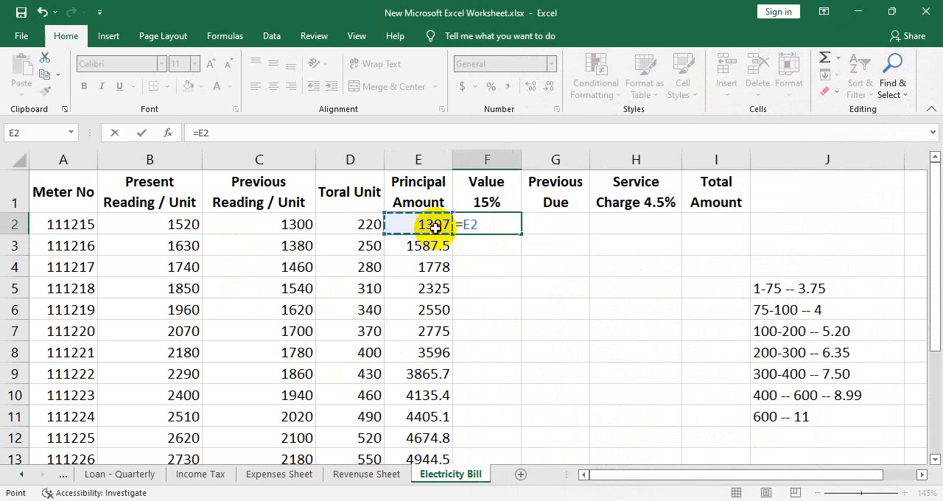
text(*15%)
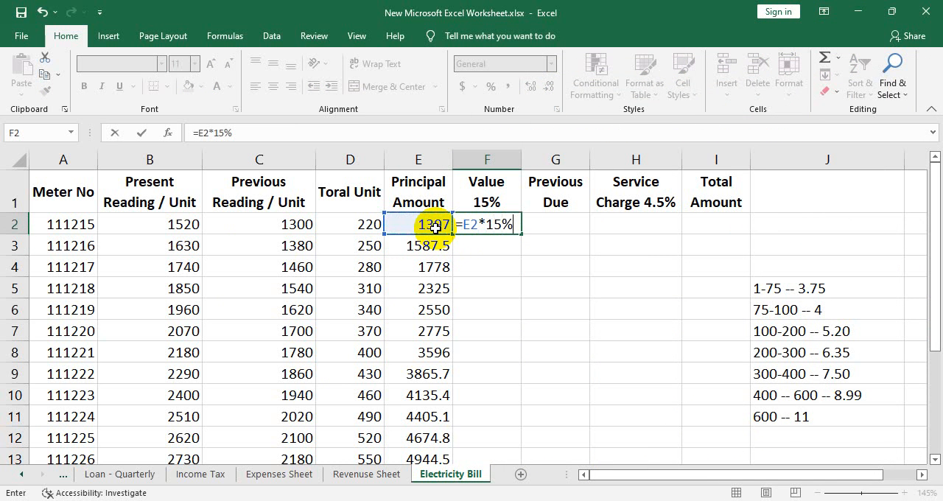
key(Return)
- Fill the F2 formula down the Value 15% column for all meters and look over the filled rows
click(514, 223)
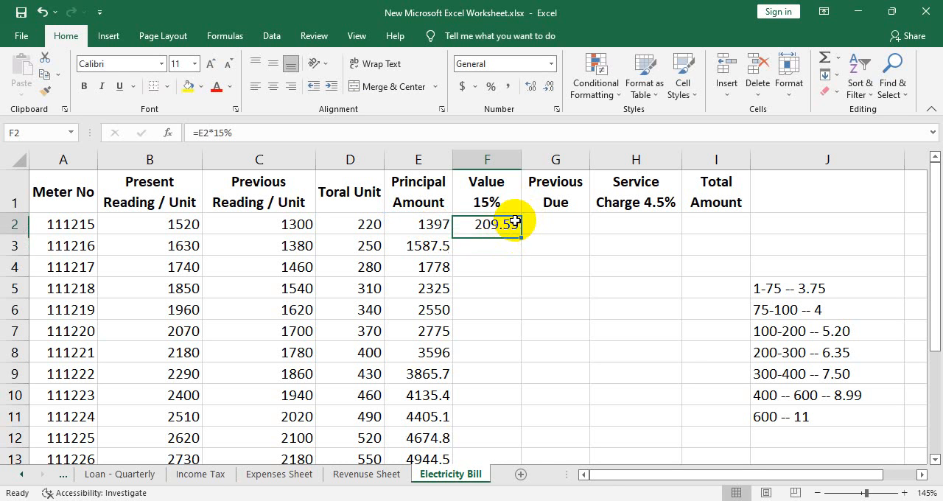
double_click(519, 232)
scroll(507, 419, down, 1)
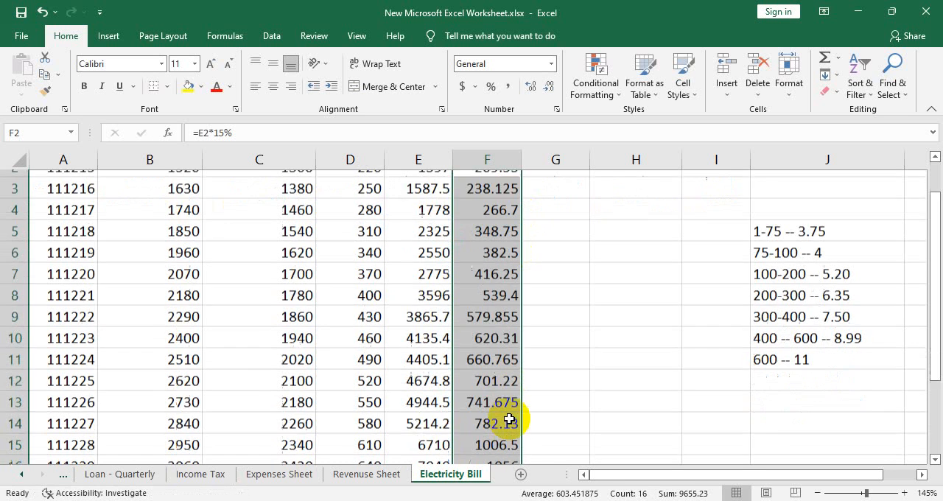
scroll(524, 373, down, 2)
scroll(526, 373, up, 3)
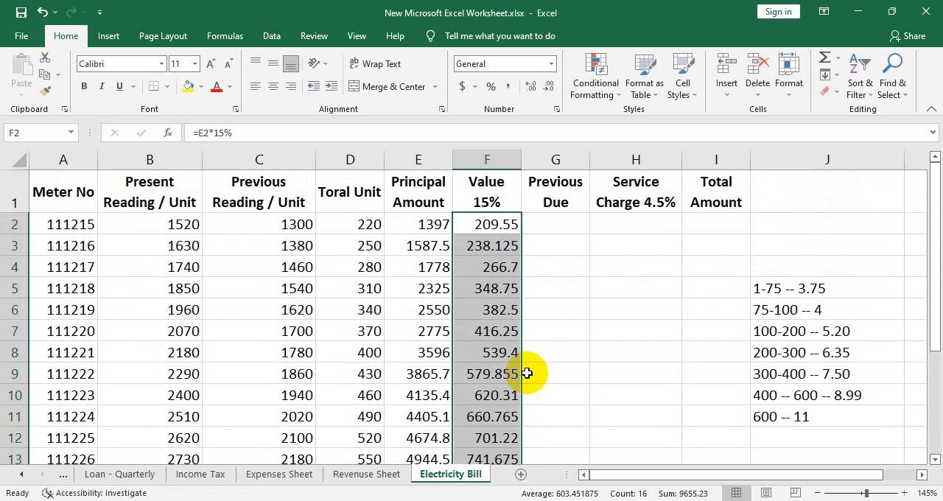
- Enter the previous dues 0, 0 and 222 in cells G2 to G4
click(576, 219)
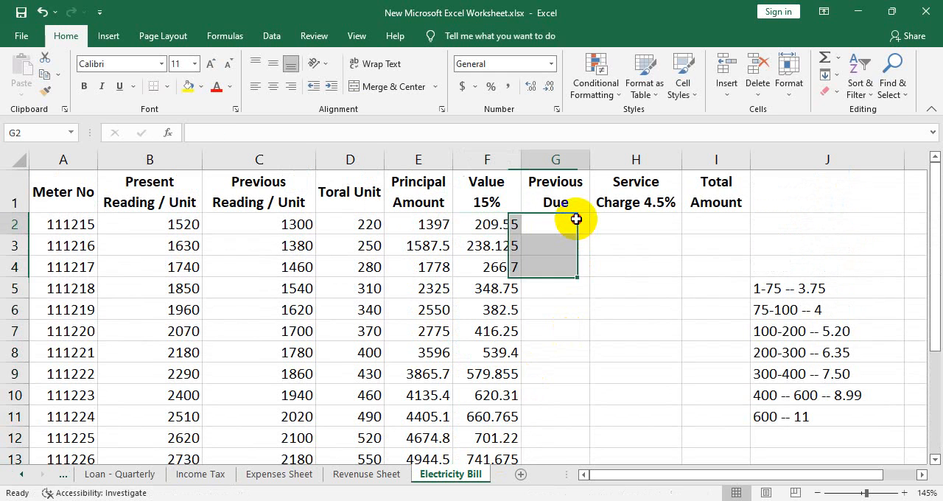
text(0)
key(Return)
- Enter the previous dues 0, 0, 355 and 120 in cells G5 to G8
text(0)
key(Return)
text(2)
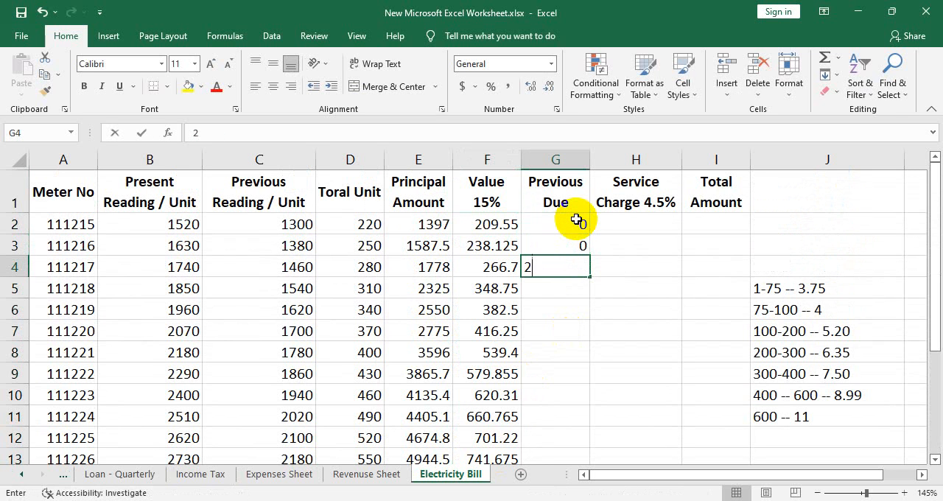
text(22)
key(Return)
text(0)
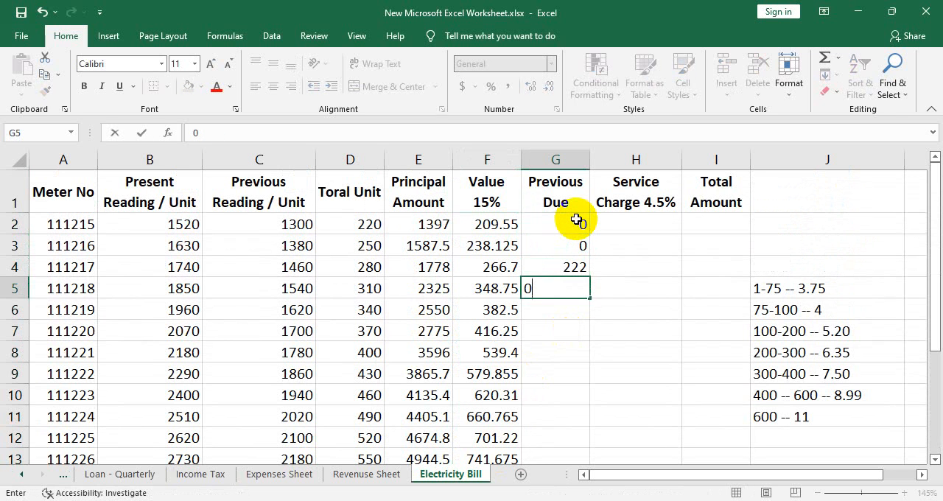
key(Return)
text(0)
key(Return)
text(355)
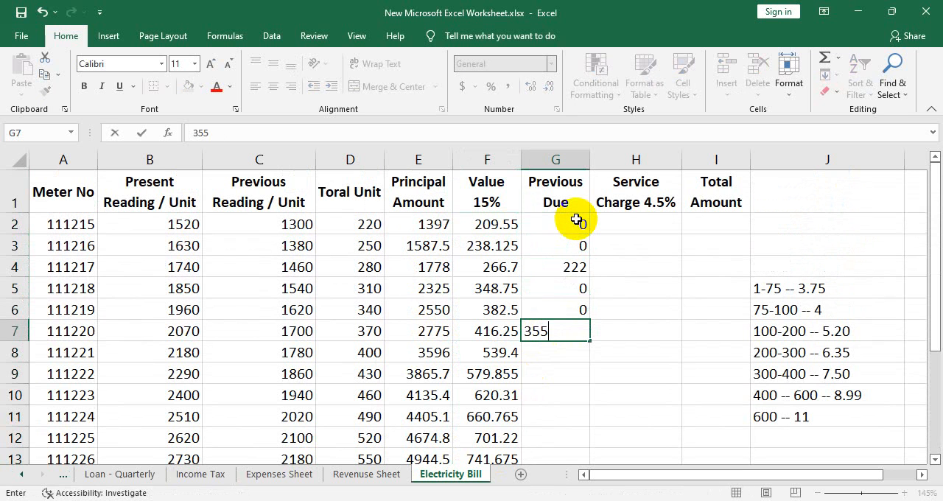
key(Return)
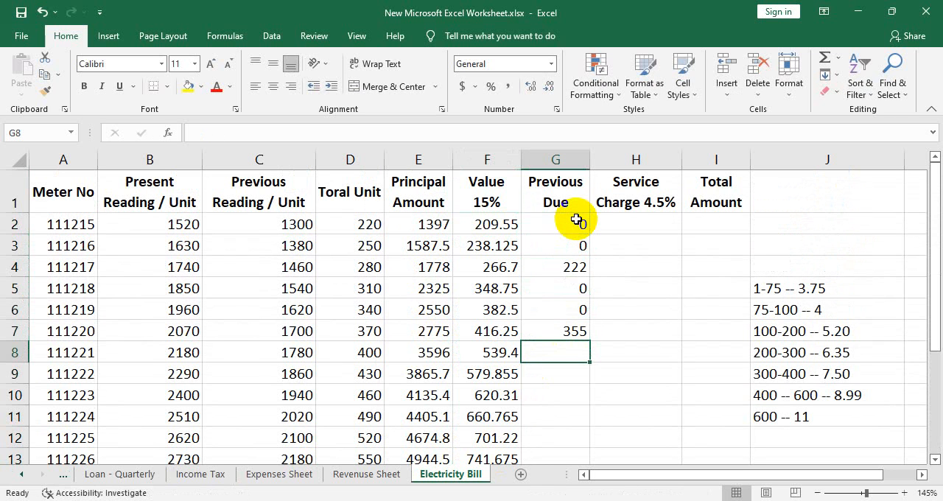
text(120)
key(Return)
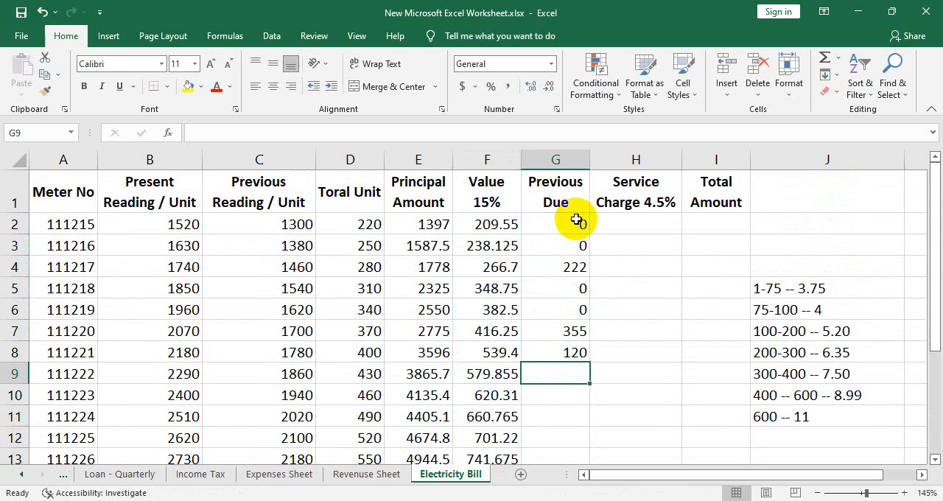
- Enter the previous dues 360, 0, 0 and 420 in cells G9 to G12
text(360)
key(Return)
text(0)
key(Return)
text(0)
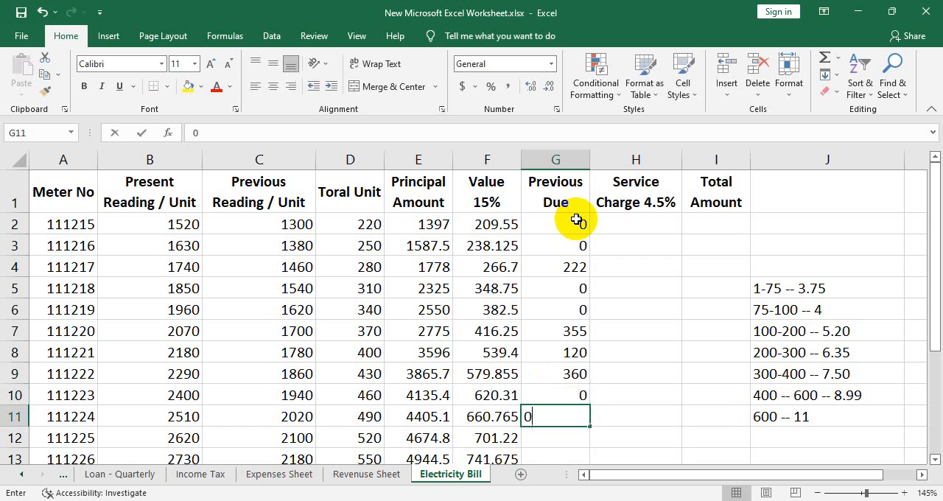
key(Return)
text(42)
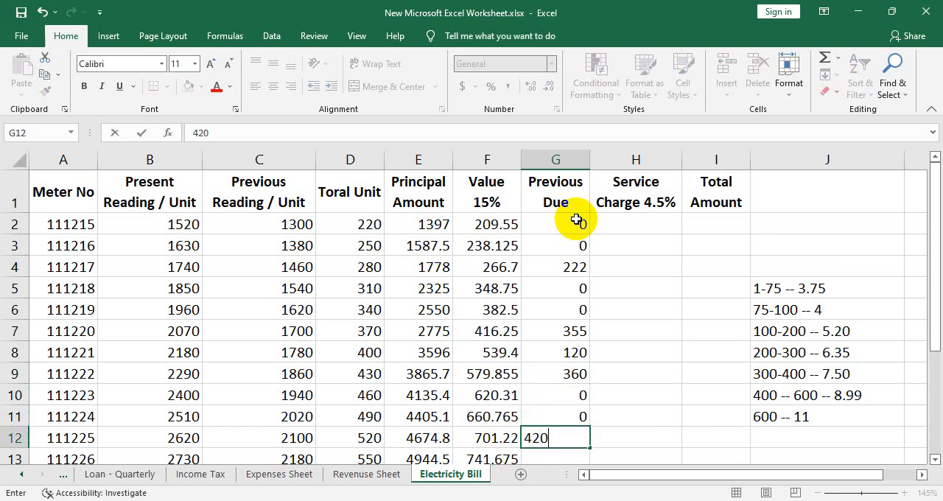
text(0)
key(Return)
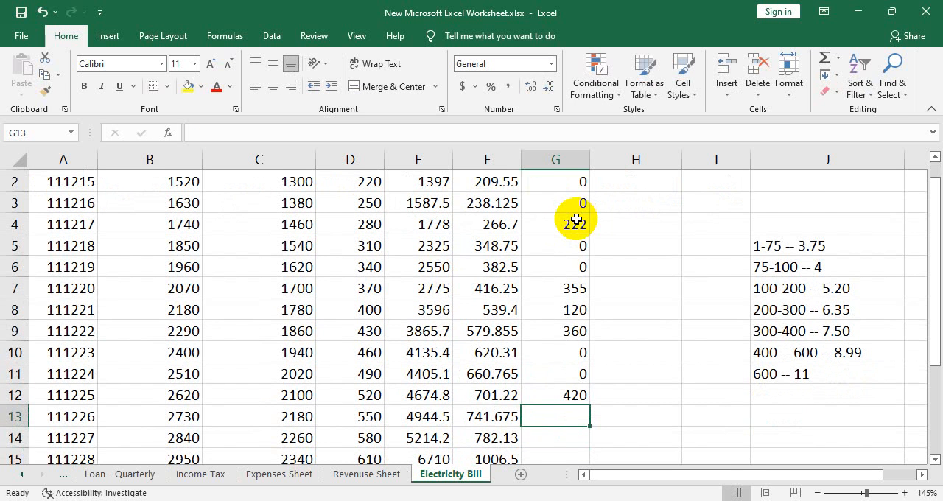
- Enter the previous dues 220, 250, 0, 0 and 520 in cells G13 to G17
scroll(576, 219, down, 1)
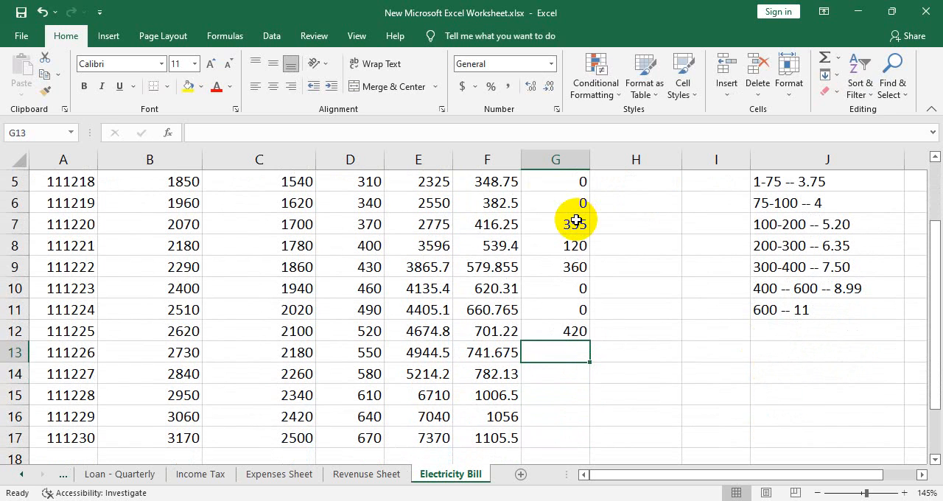
text(220)
key(Return)
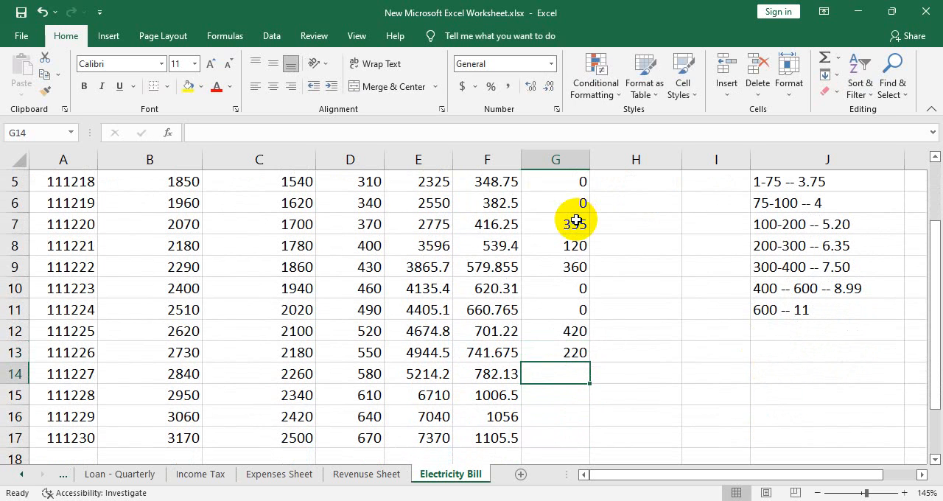
text(250)
key(Return)
text(0)
key(Return)
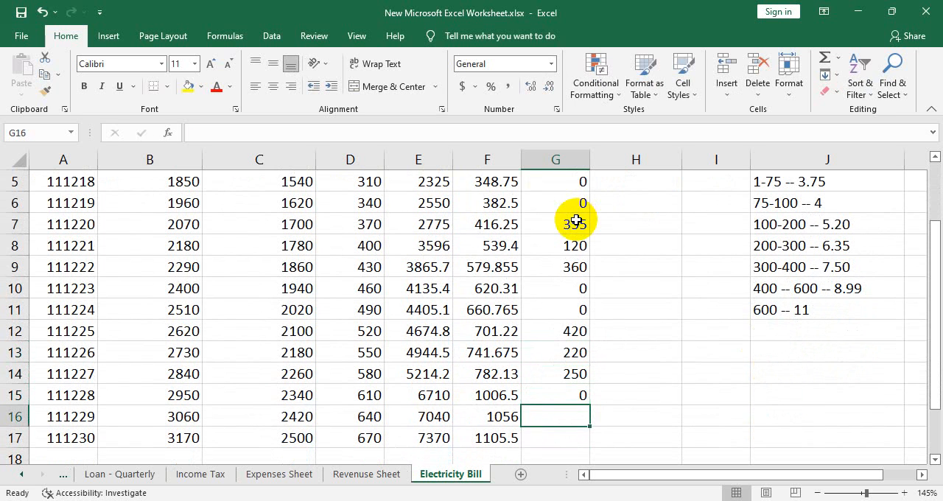
text(0)
key(Return)
text(52)
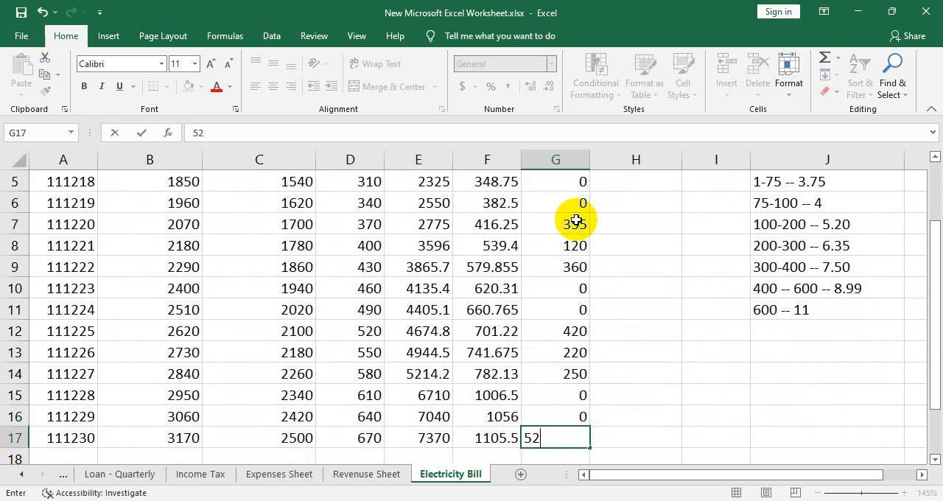
key(Return)
scroll(661, 315, up, 2)
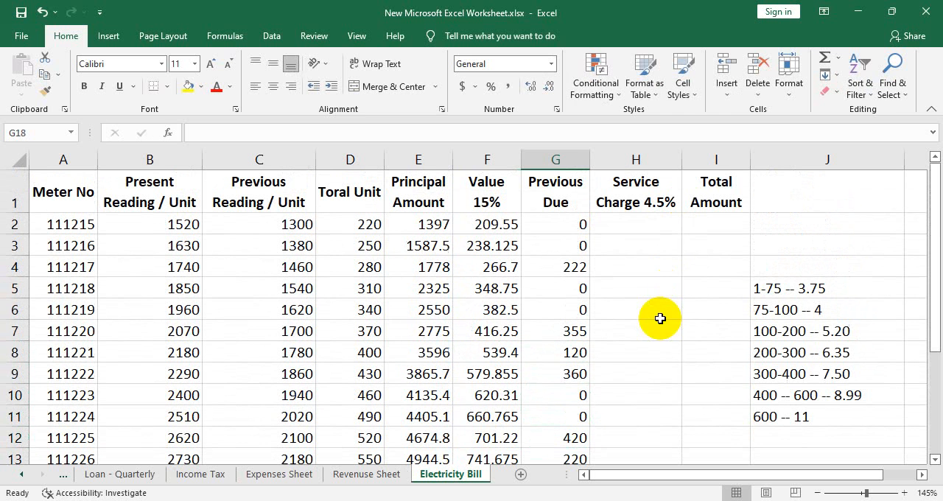
- Calculate the first meter's service charge in H2 as 4.5% of its previous due with =G2*4.5%
click(649, 221)
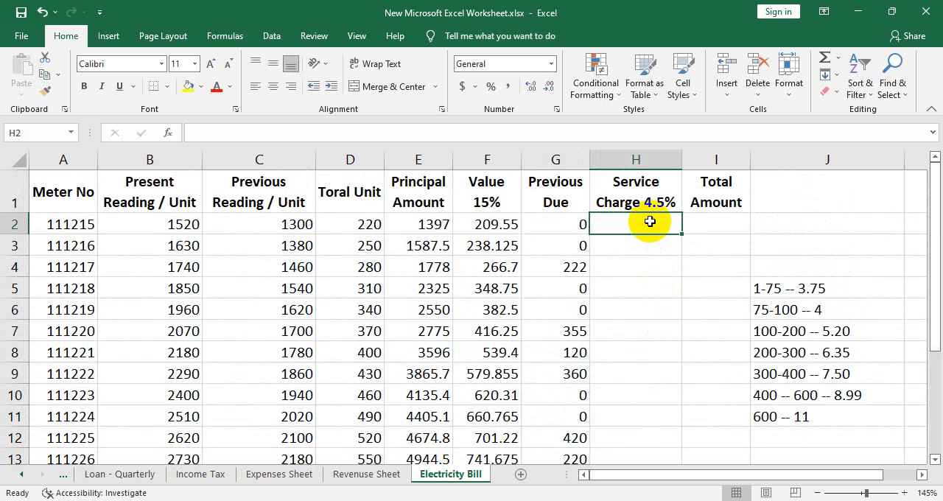
text(=)
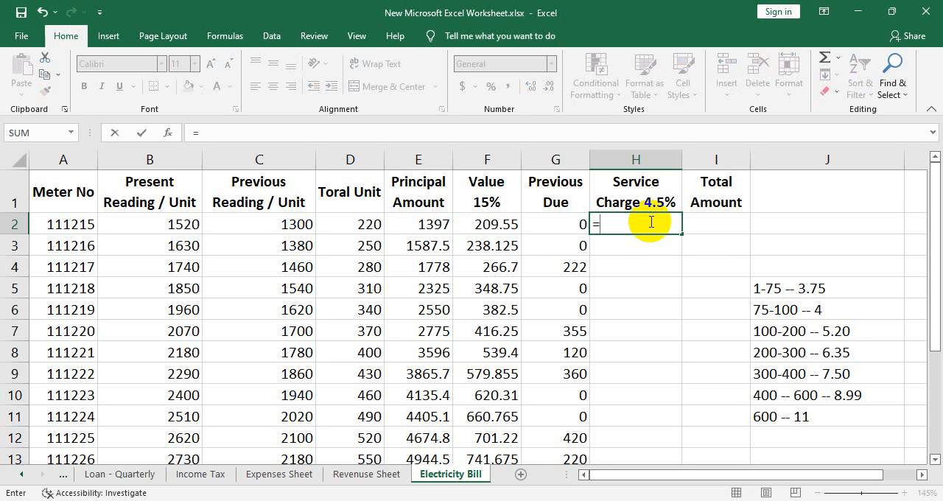
click(553, 224)
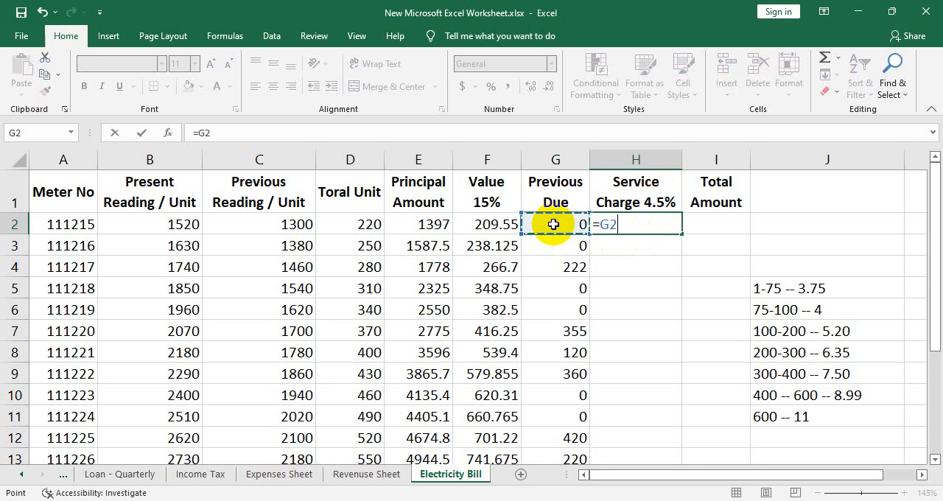
text(*4.5%)
key(Return)
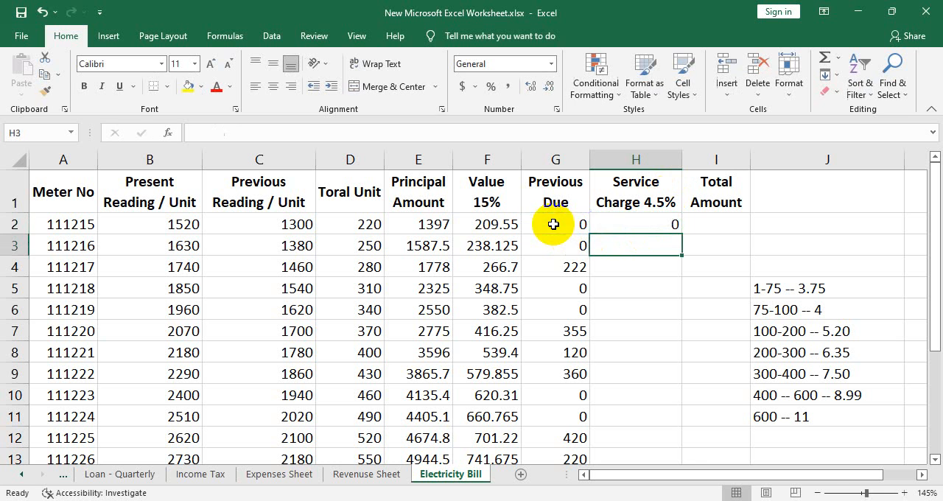
- Fill the H2 formula down the Service Charge 4.5% column for all meters and look over the filled rows
click(645, 222)
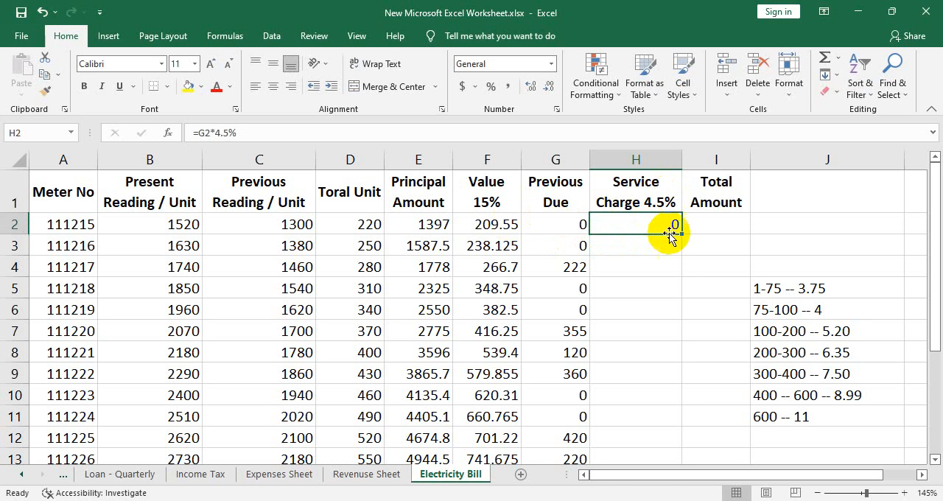
drag(679, 234, 671, 283)
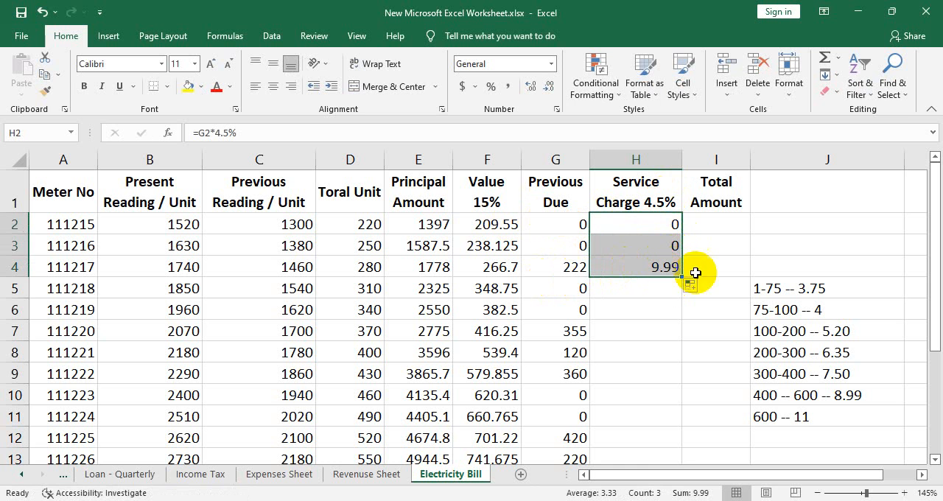
double_click(681, 277)
scroll(692, 346, down, 1)
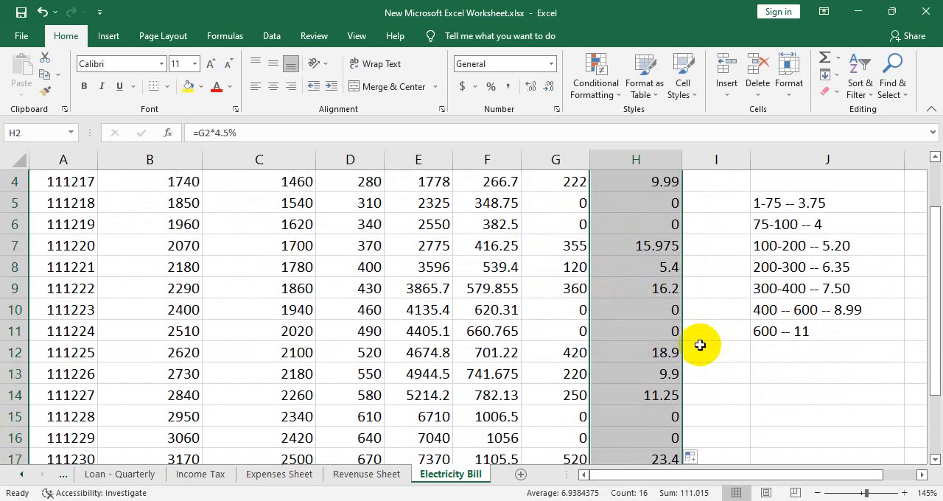
scroll(698, 345, up, 1)
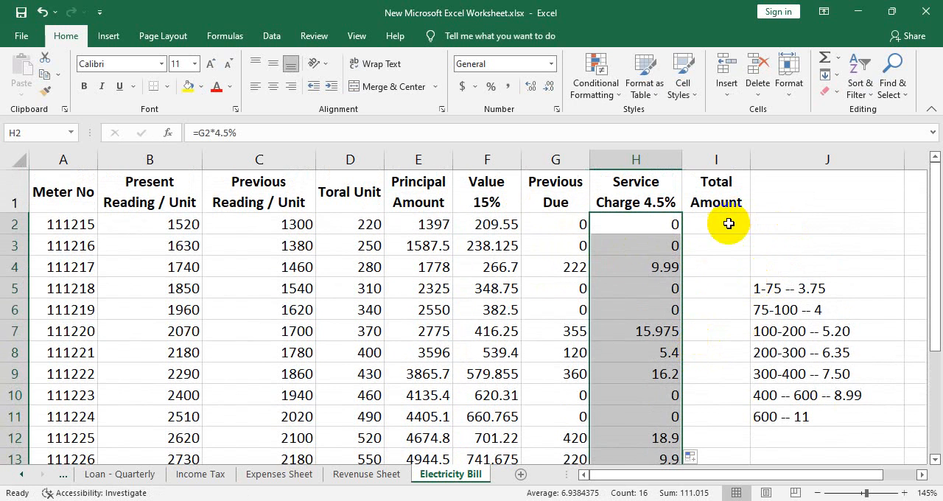
- Calculate the first meter's total in I2 with =SUM(E2+F2+G2+H2) and fill it down the Total Amount column for all meters
click(725, 226)
text(=)
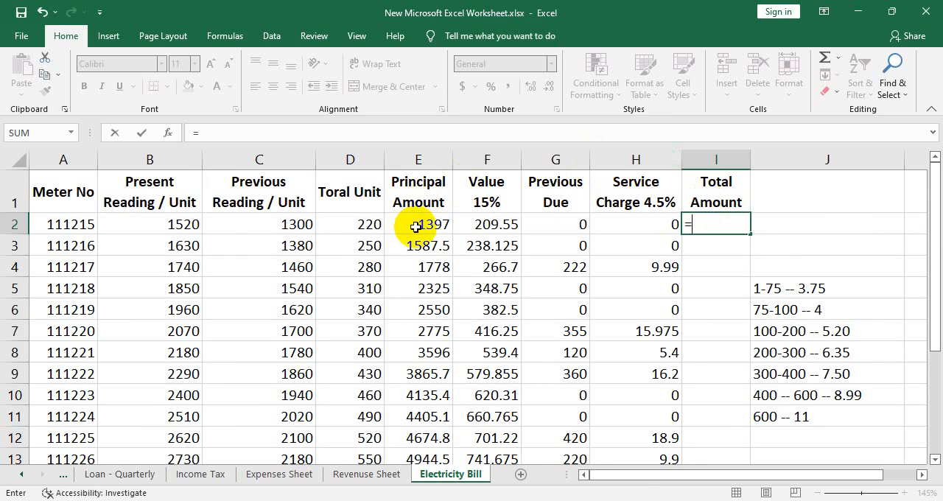
text(sum()
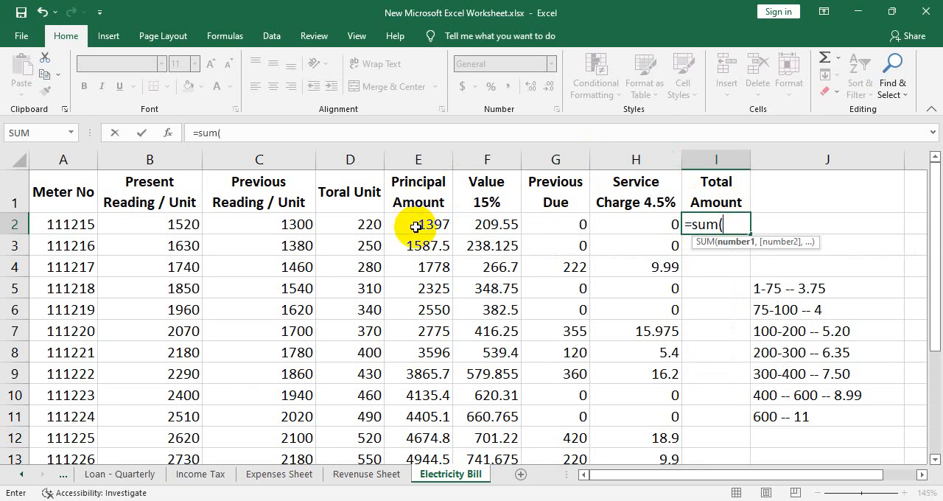
click(420, 226)
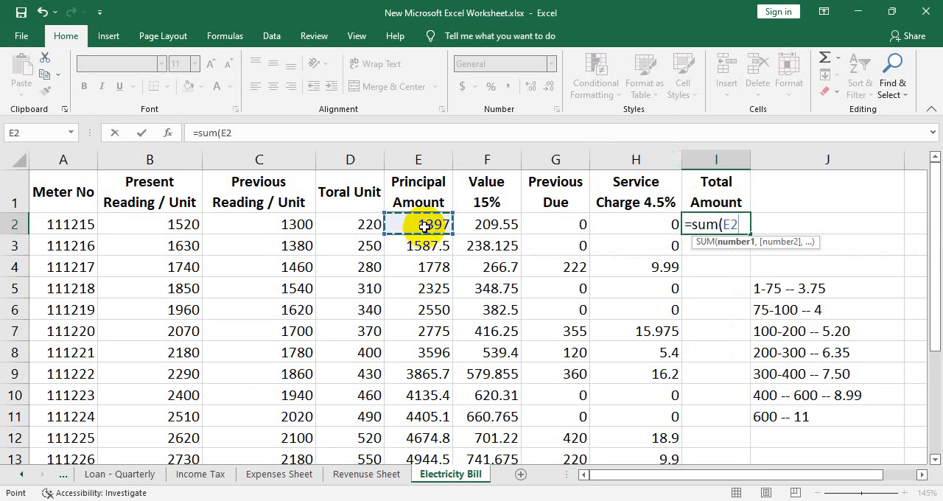
text(+)
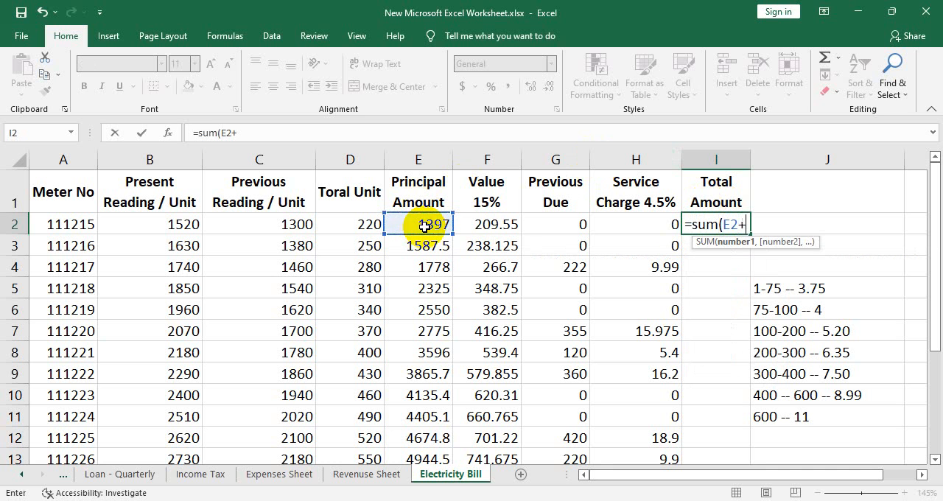
click(491, 225)
text(+)
click(554, 226)
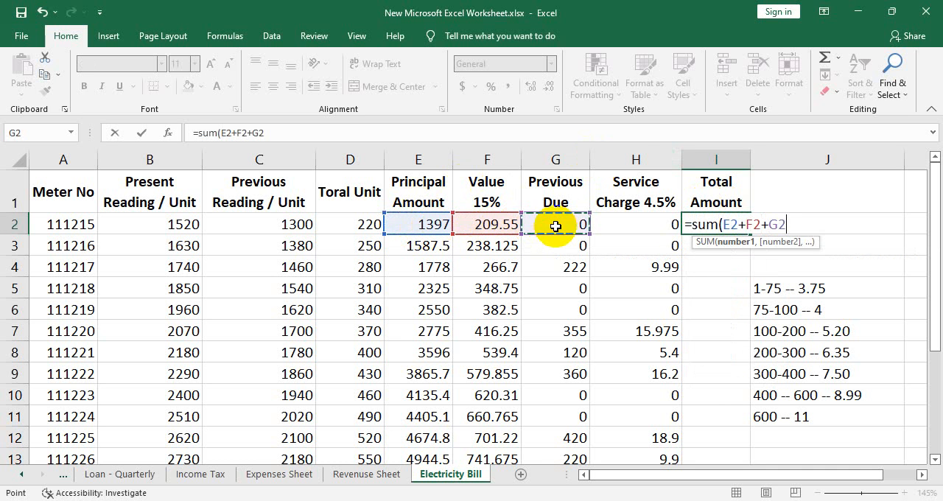
text(+)
click(638, 227)
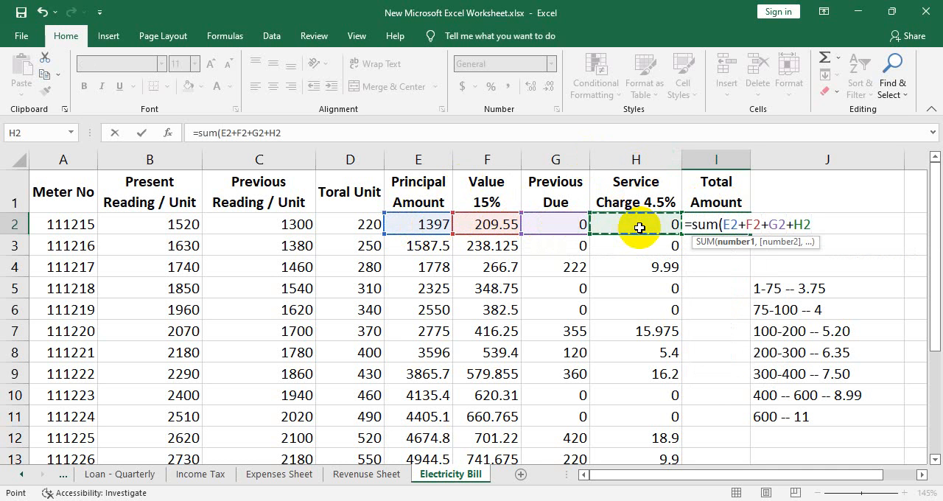
text())
key(Return)
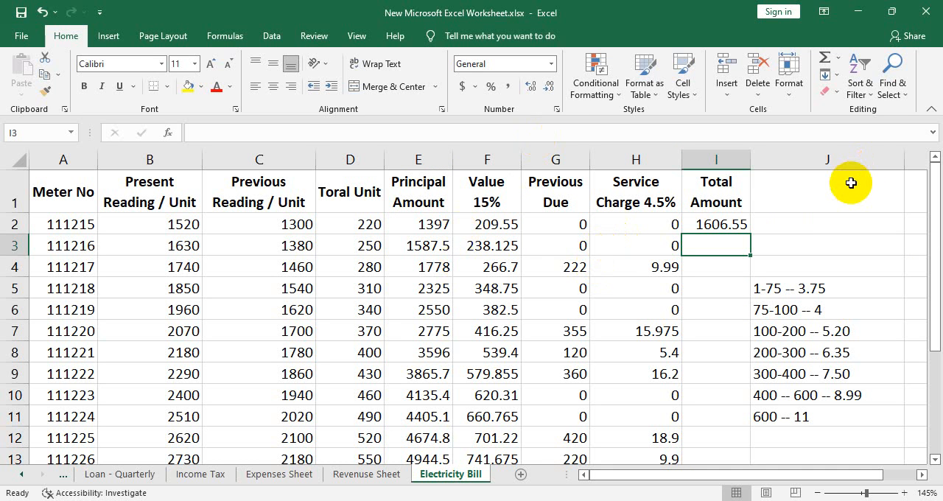
click(738, 223)
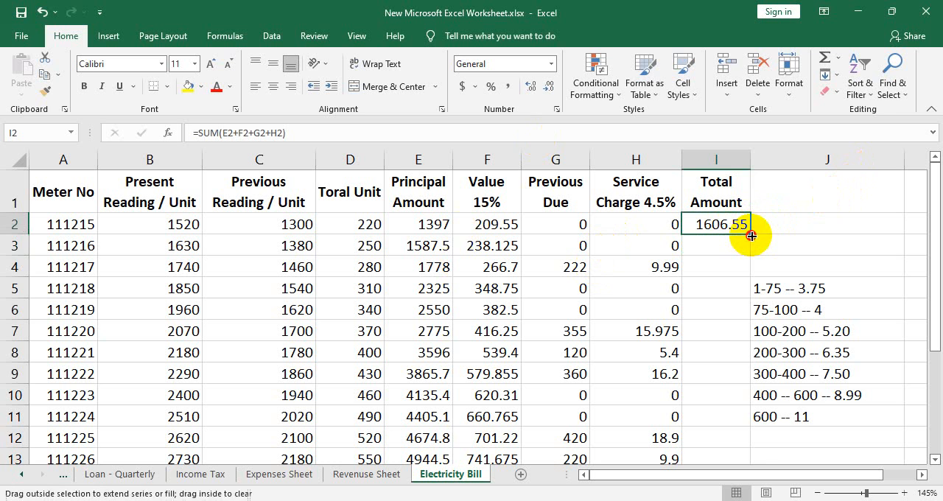
double_click(749, 233)
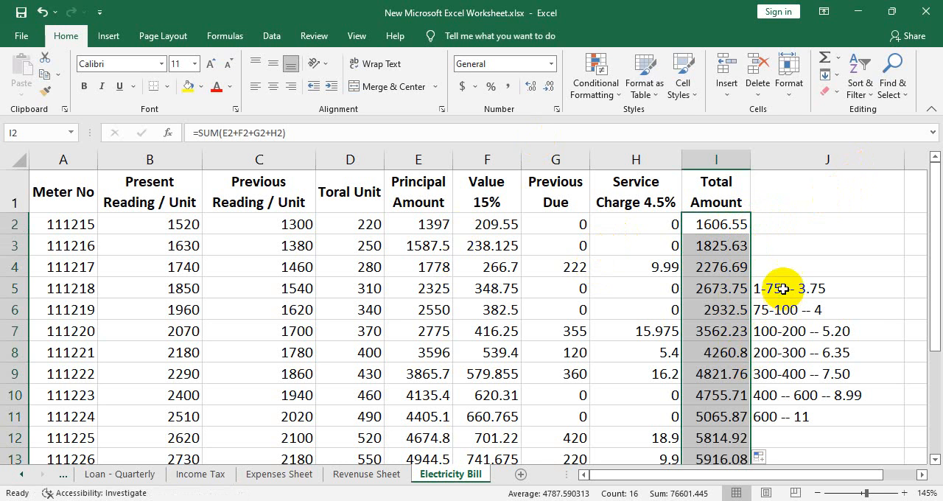
- Center the unit rate notes in cells J5 to J11 horizontally
drag(783, 289, 816, 417)
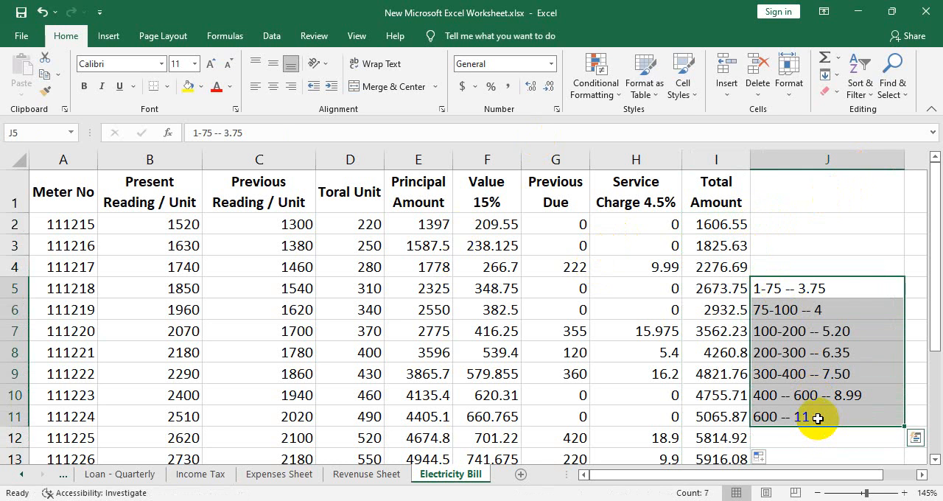
key(ctrl+e)
click(756, 231)
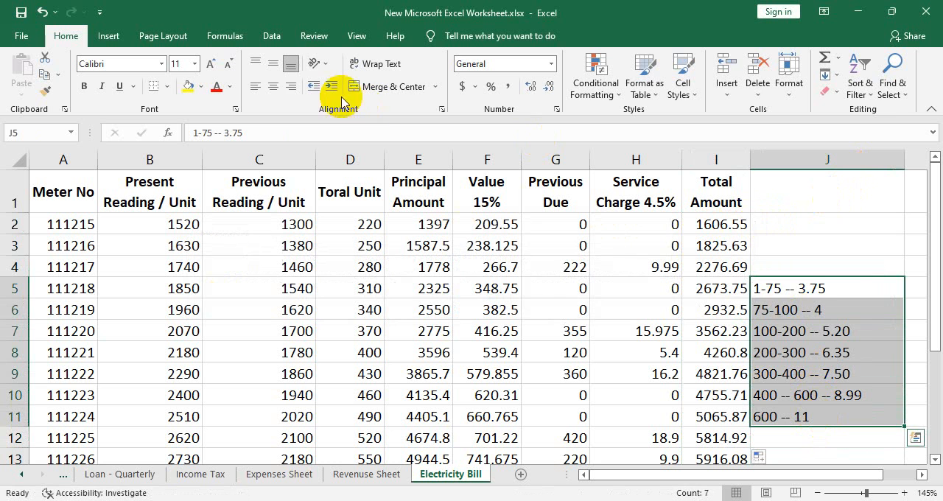
click(272, 87)
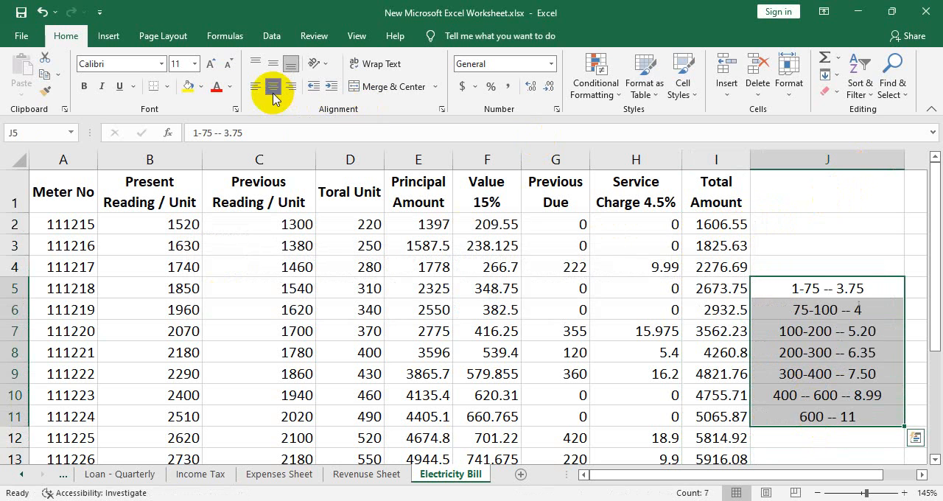
click(770, 247)
- Insert a sheet row above the column headings and merge and center cells A1 to I1 in it
click(706, 194)
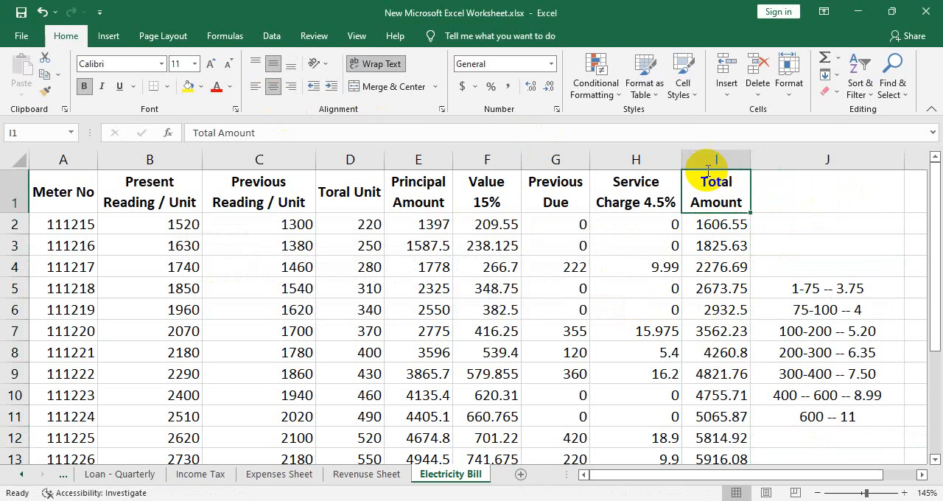
click(726, 84)
click(769, 129)
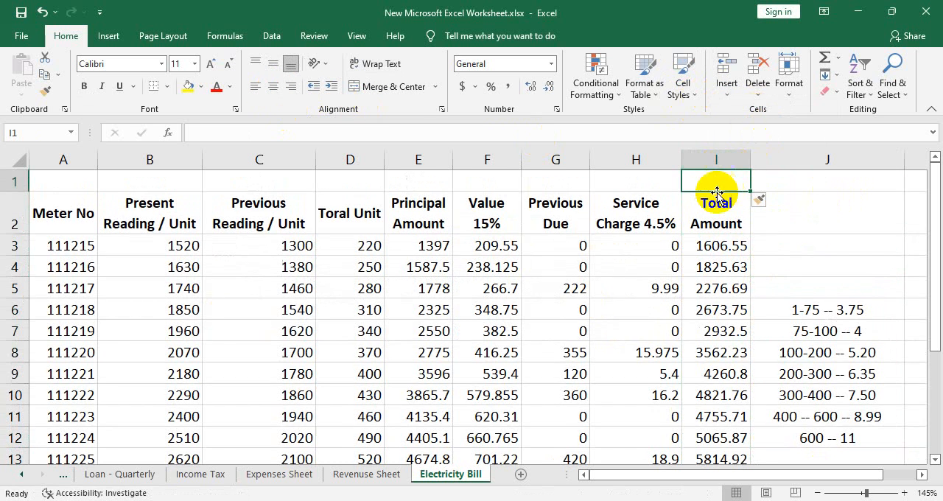
drag(715, 182, 47, 171)
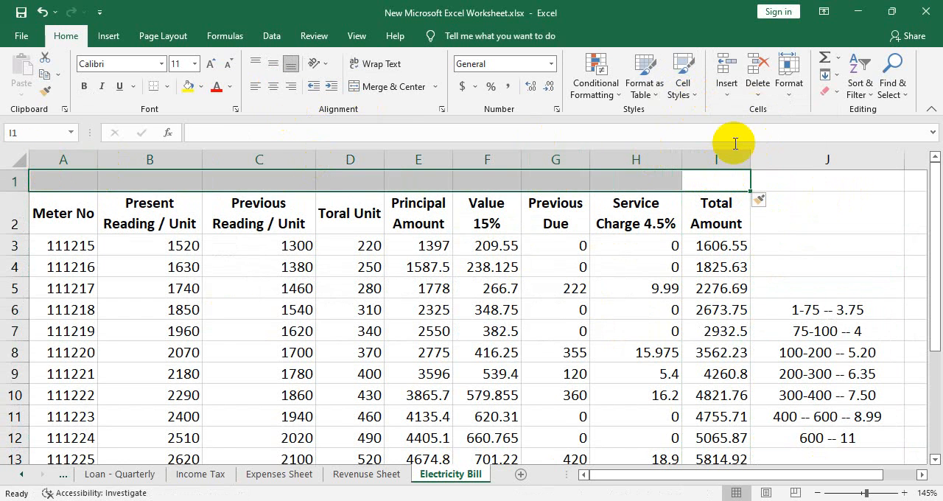
click(412, 93)
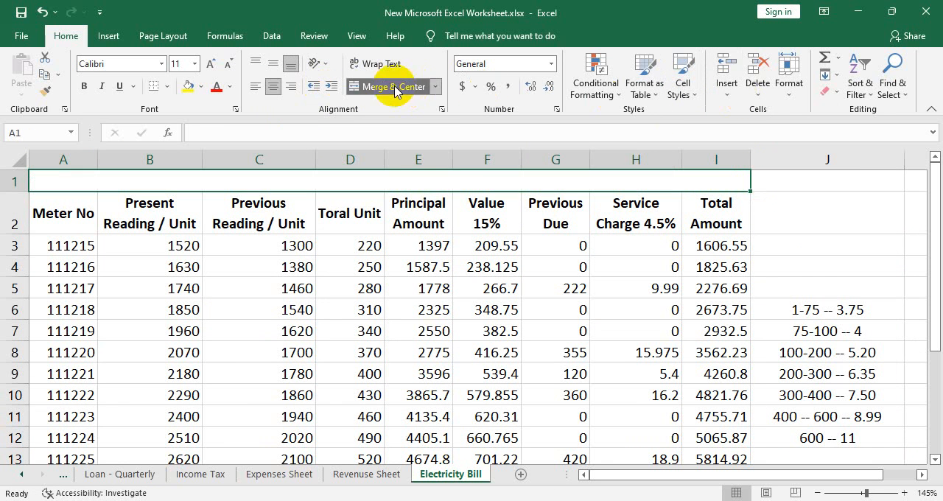
- Enter the title "Electricity Bill Sheet 2022" in the merged row above the column headings
text(El)
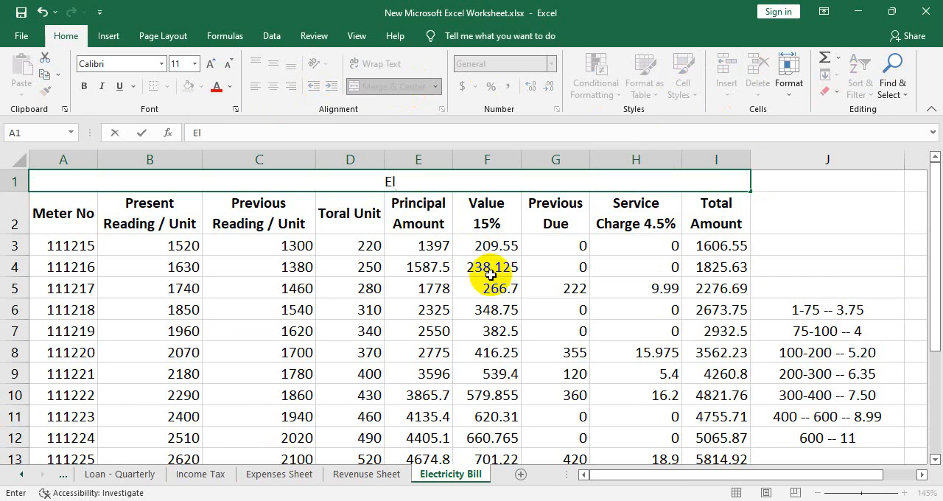
text(ectricity)
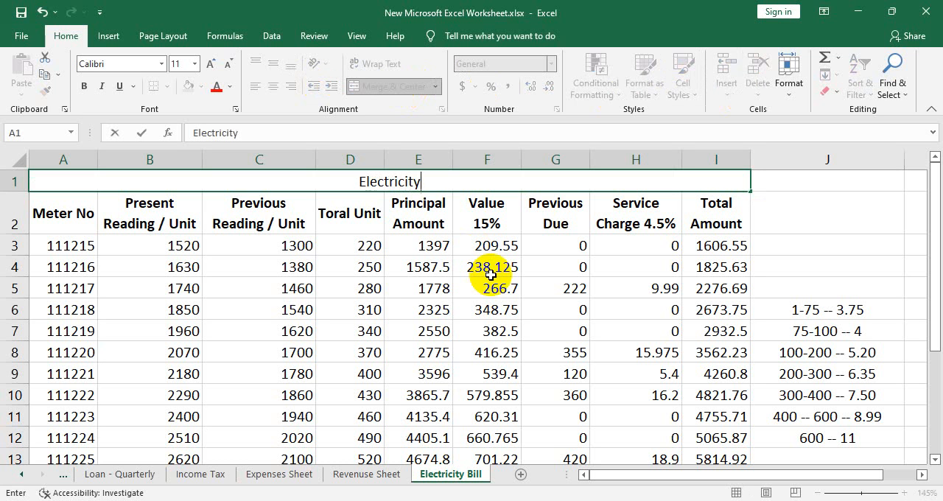
text( Bill S)
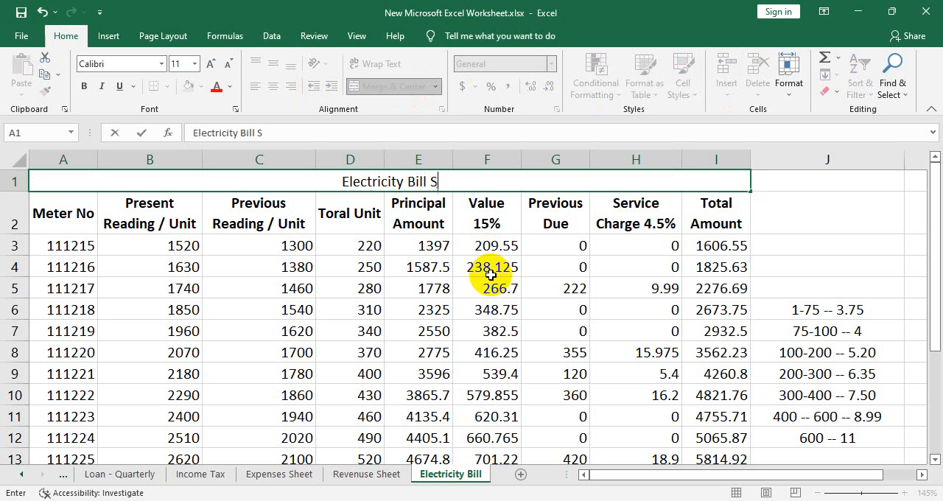
text(heet 2022)
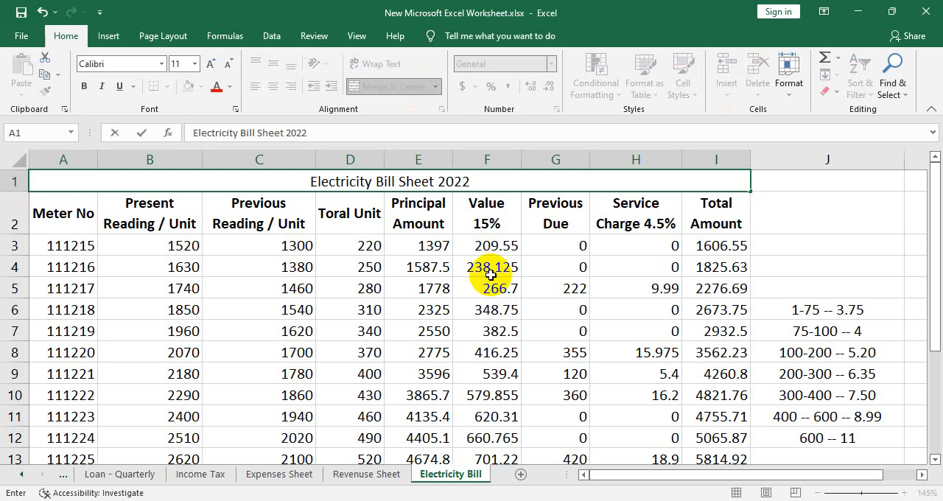
click(629, 309)
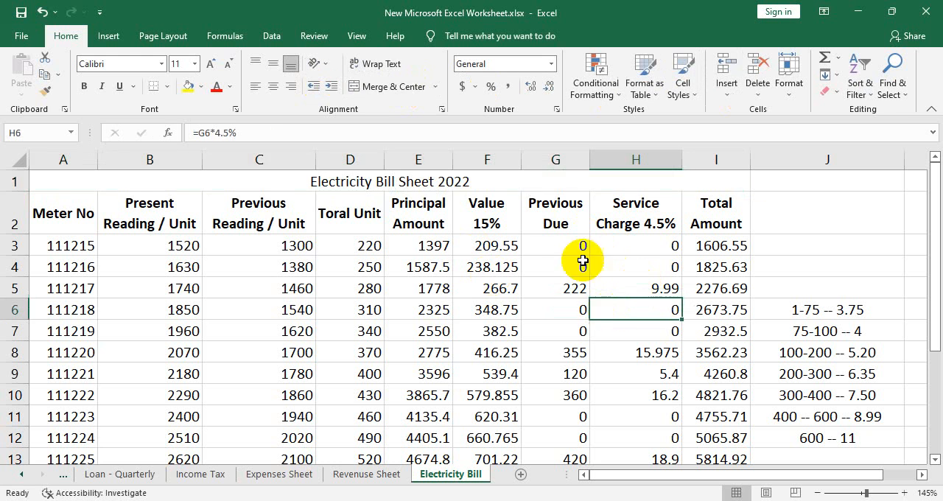
click(539, 184)
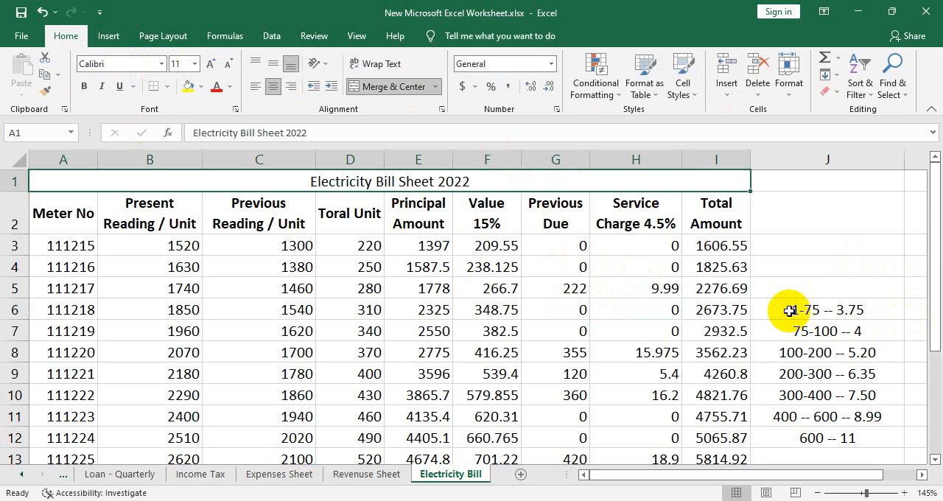
- Apply the 20% - Accent5 cell style to the whole table from A1 to I18
scroll(556, 345, down, 2)
key(ctrl+shift+Home)
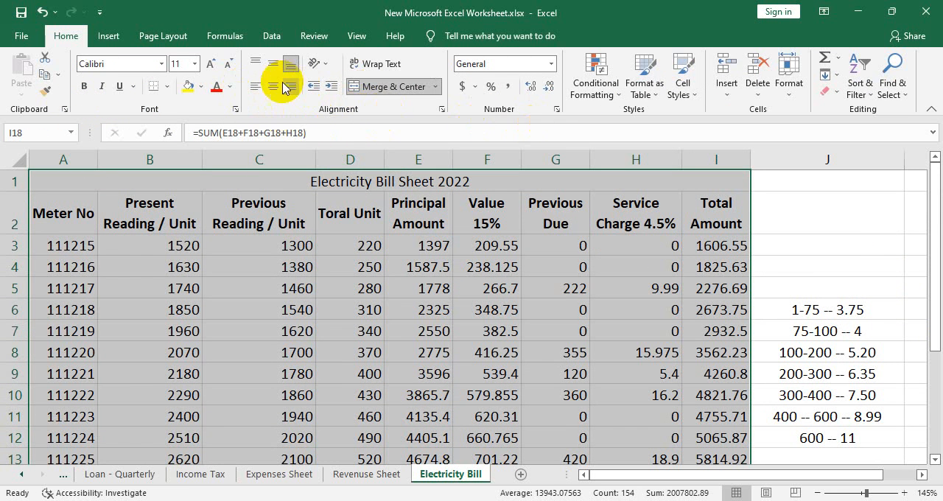
click(618, 98)
click(682, 92)
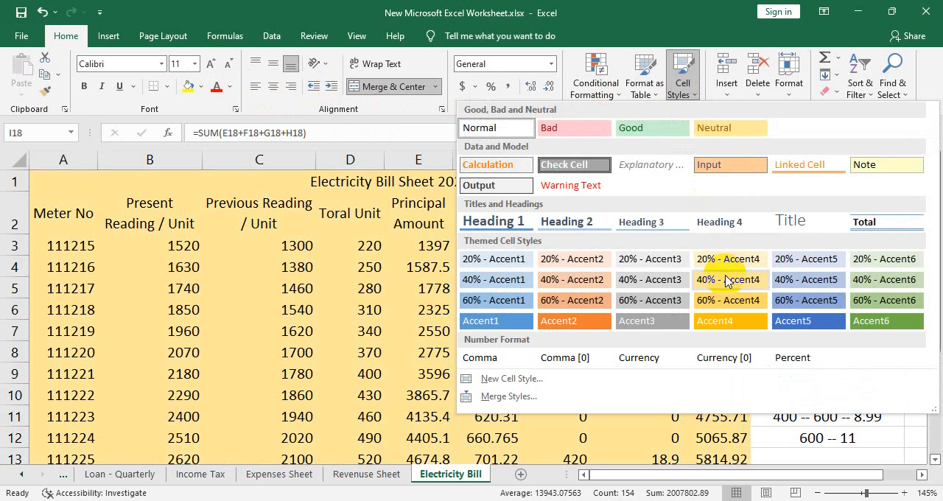
click(825, 262)
scroll(695, 288, down, 4)
scroll(694, 288, up, 4)
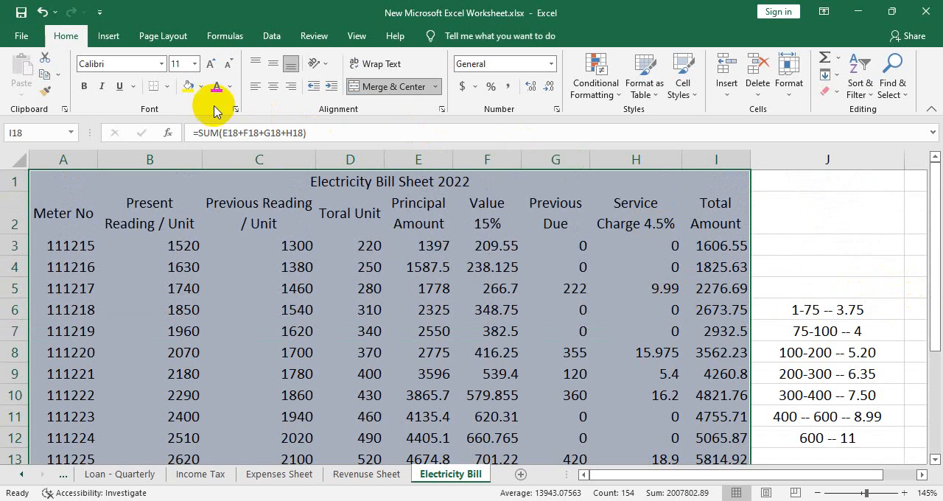
- Add all borders to the table cells A1 to I18
click(174, 88)
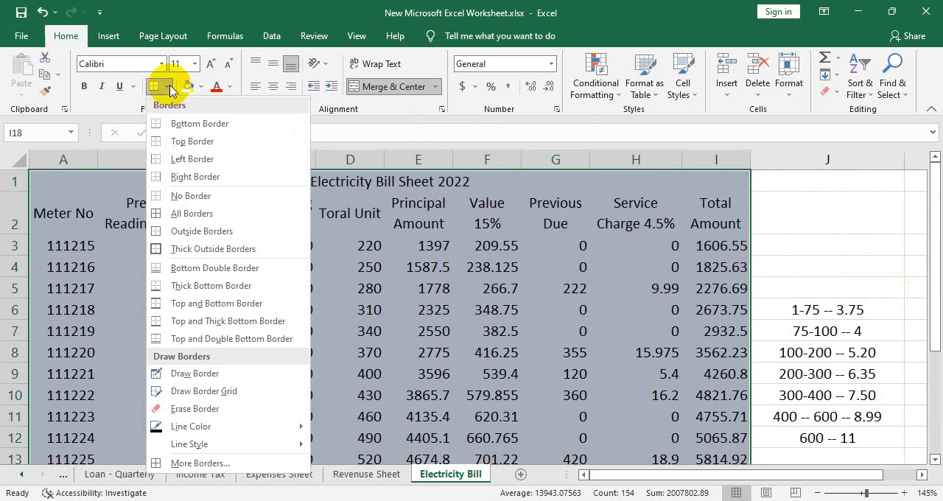
click(189, 210)
scroll(191, 211, down, 4)
scroll(766, 328, up, 4)
- Make the sheet title bold at font size 20 and bold the column headings in row 2
click(461, 181)
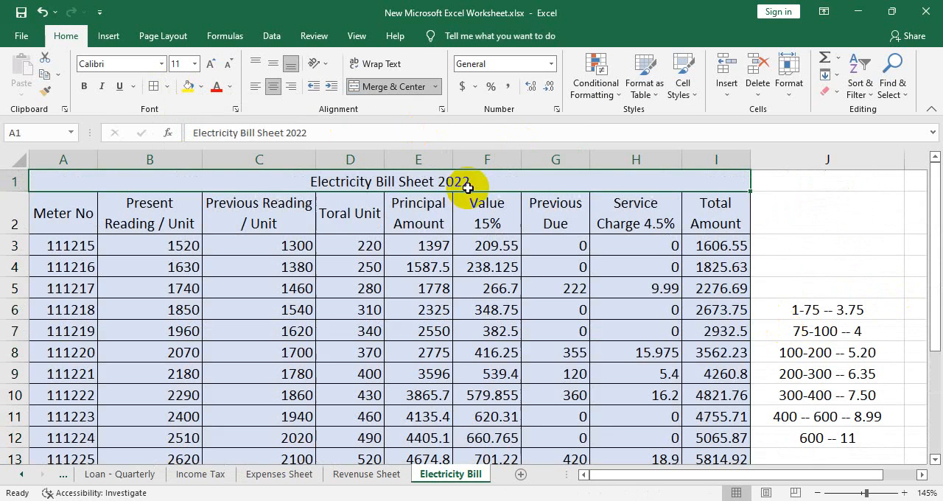
click(84, 86)
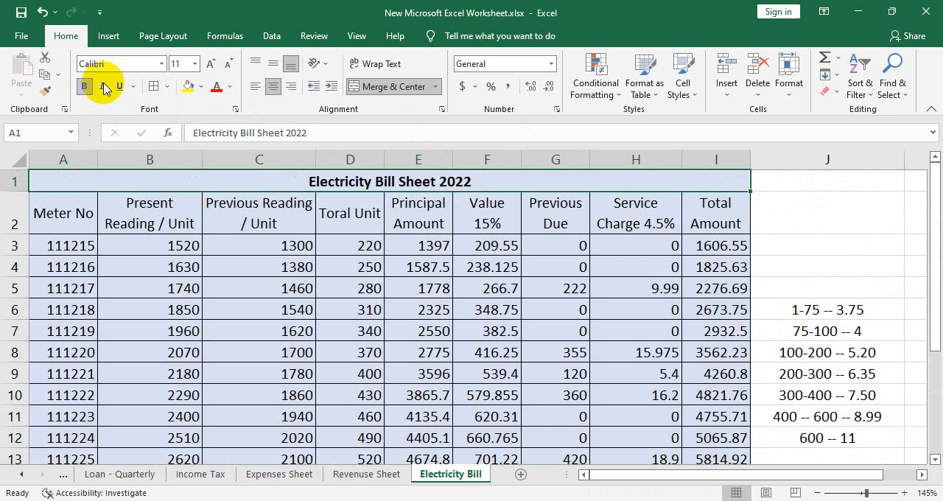
click(209, 65)
click(210, 65)
click(210, 65)
click(210, 65)
click(210, 65)
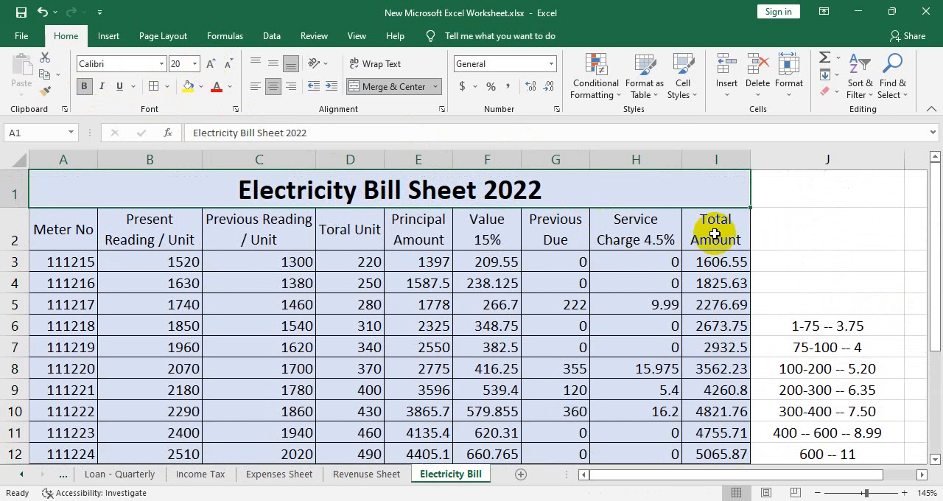
drag(714, 230, 84, 231)
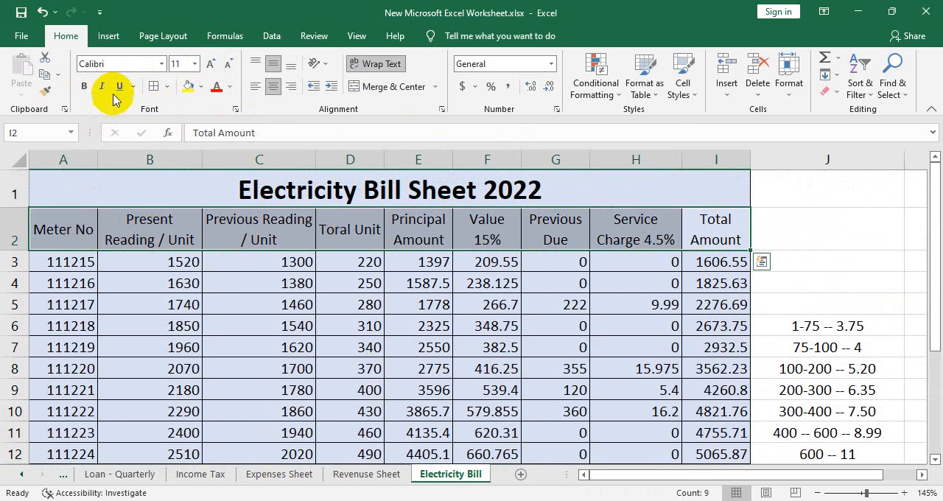
click(83, 87)
- Add a second line reading "Feni Sadar, Feni" under the title in cell A1, in a smaller font size than the title
double_click(567, 199)
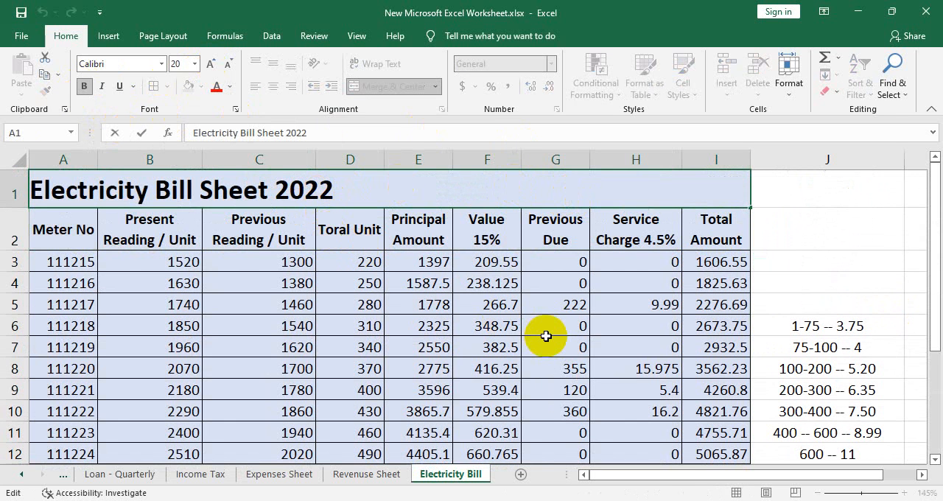
key(alt+Return)
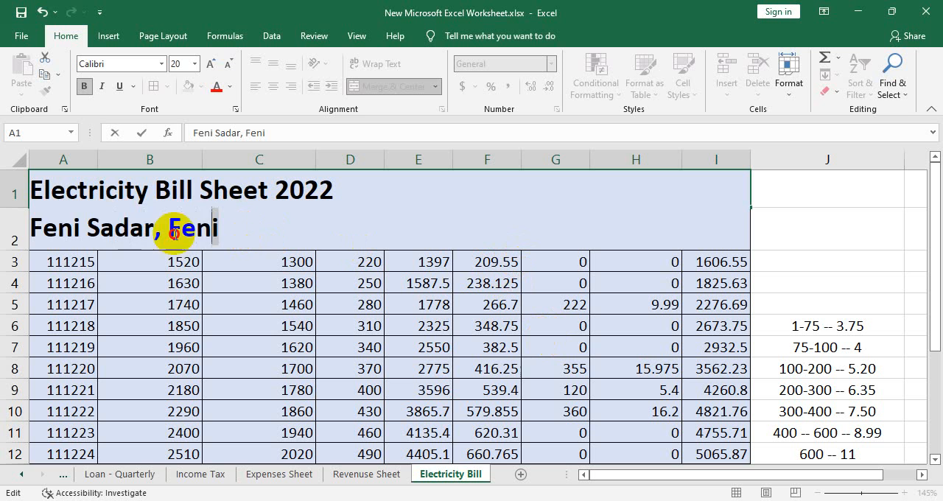
drag(219, 228, 22, 230)
click(227, 66)
click(228, 67)
click(227, 67)
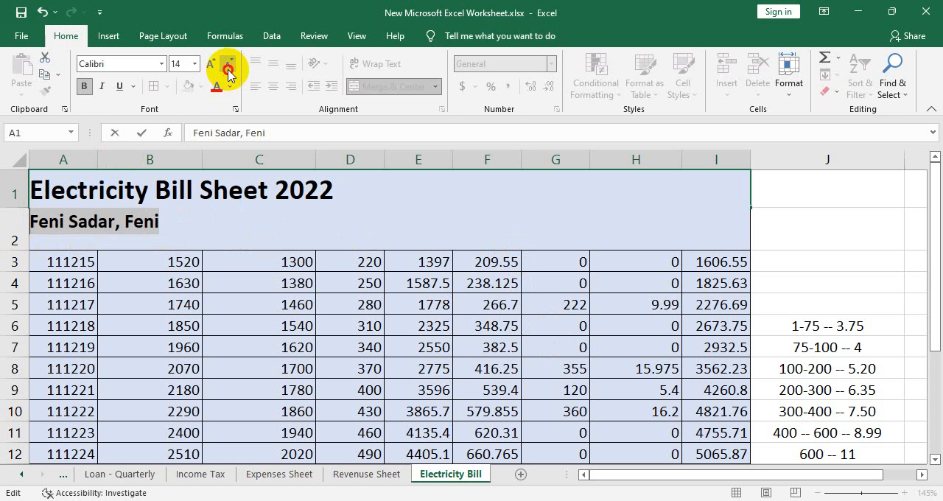
click(228, 66)
click(543, 412)
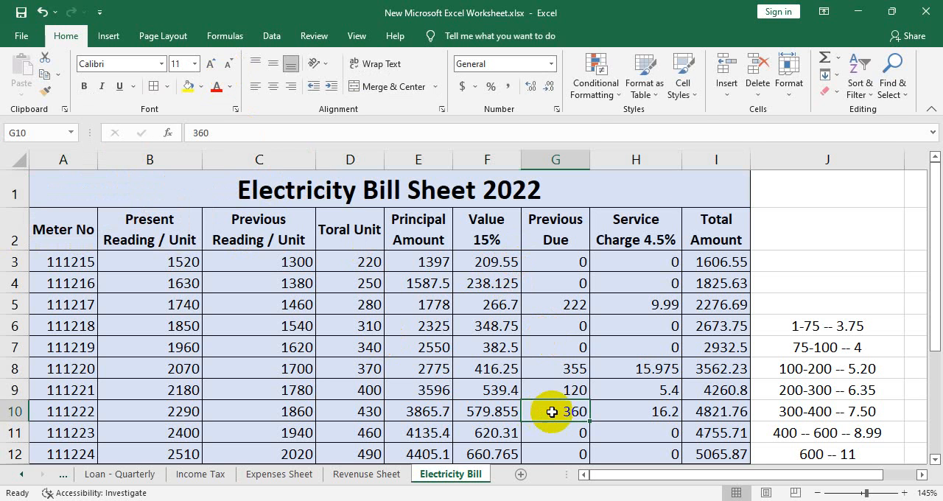
- Increase the height of row 1 to fit both title lines and middle-align its text vertically
click(22, 188)
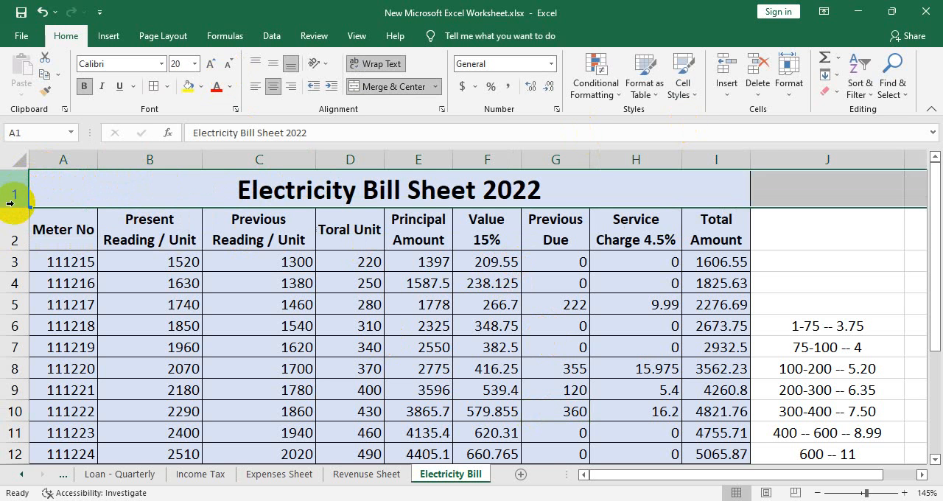
drag(15, 205, 9, 244)
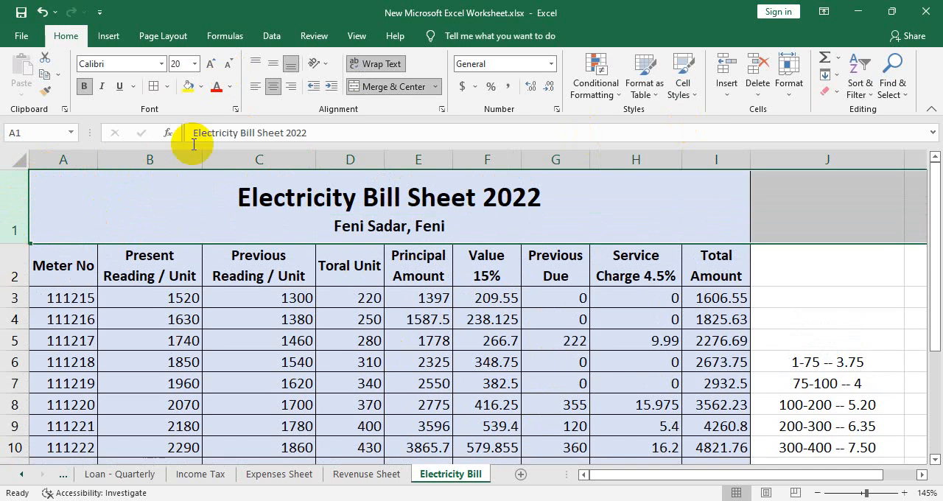
click(273, 66)
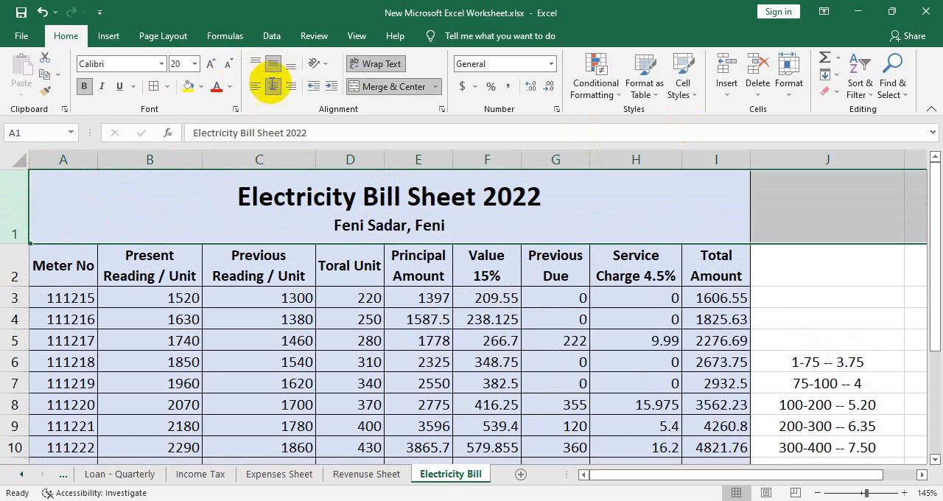
click(894, 339)
- Give the merged title cell a dark blue fill and white font color
click(721, 209)
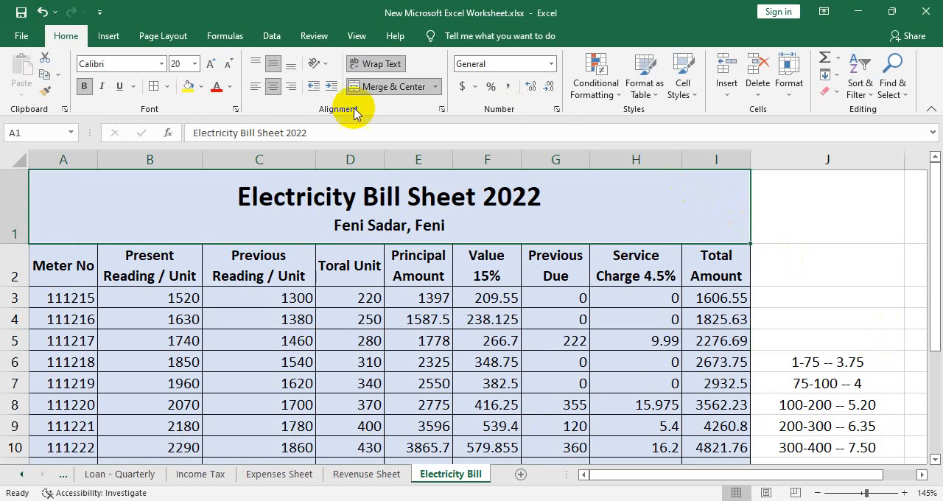
click(202, 87)
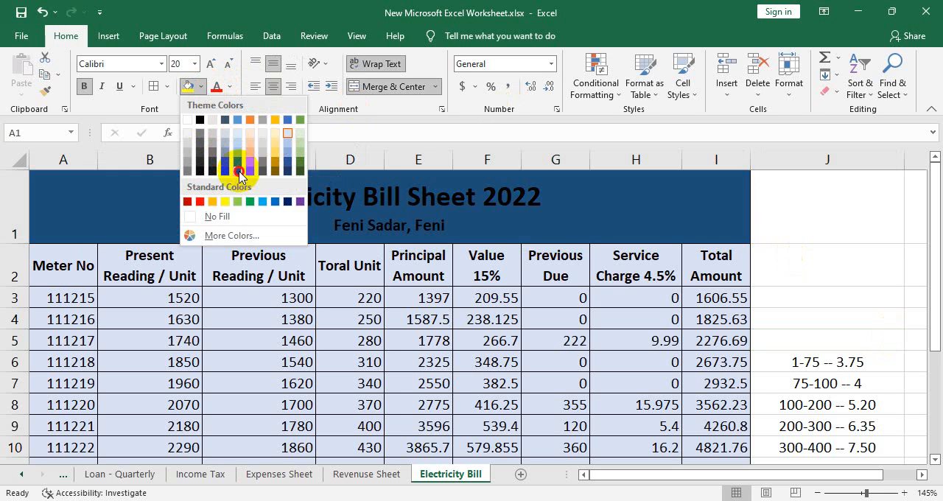
click(236, 157)
click(229, 87)
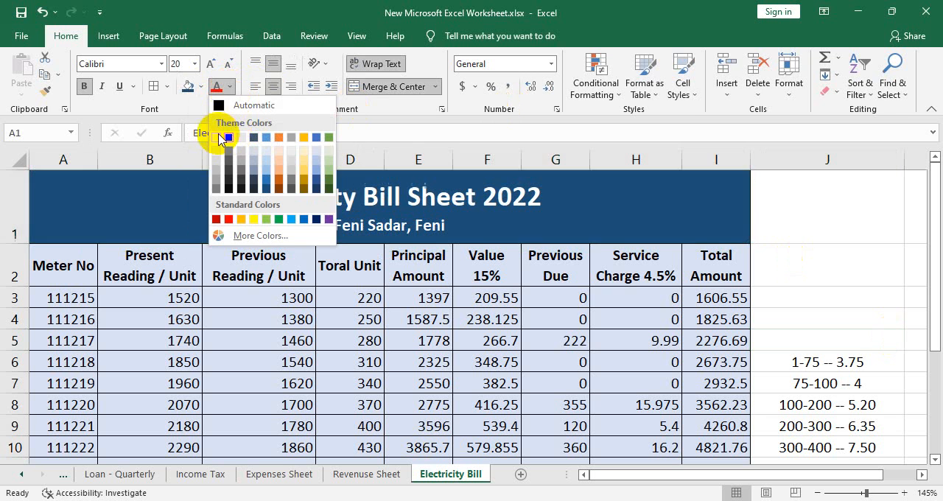
click(217, 137)
click(790, 302)
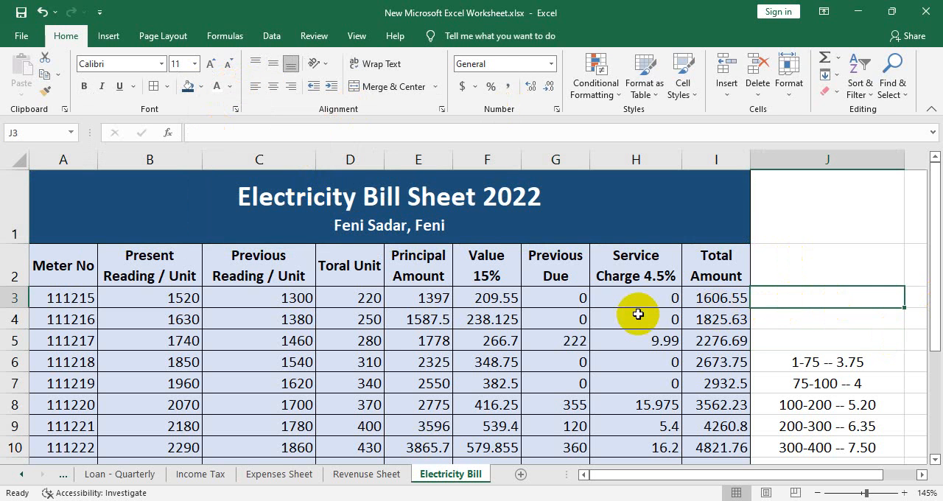
scroll(601, 347, down, 2)
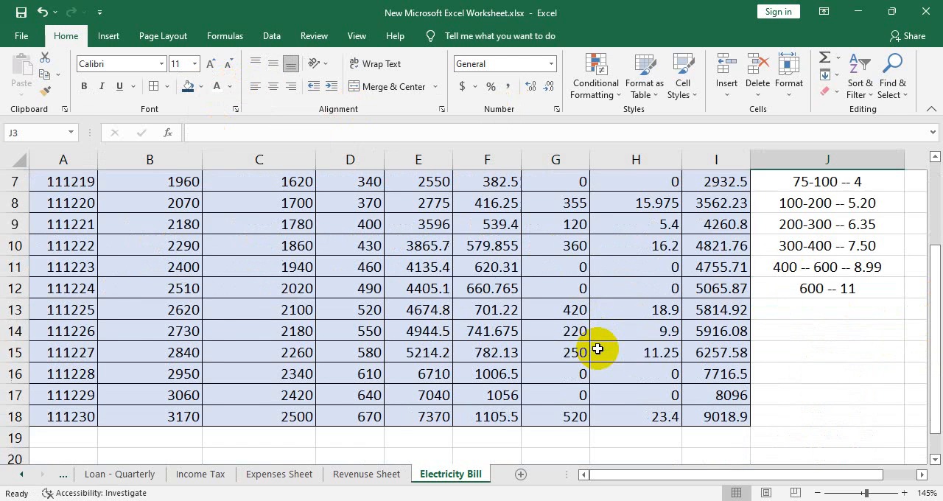
scroll(600, 349, up, 2)
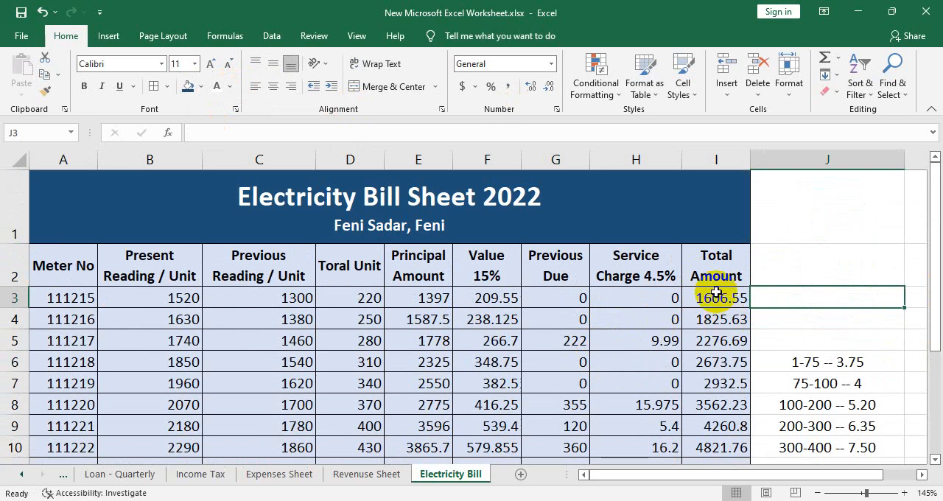
scroll(716, 295, down, 2)
scroll(718, 295, up, 2)
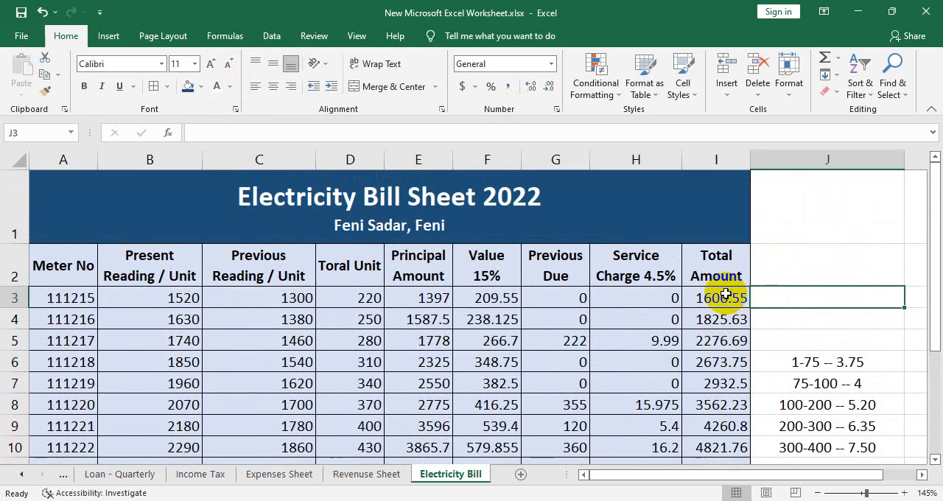
- Format the amounts in E3:I18 as Accounting with 0 decimal places and the Bangla (Bangladesh) currency symbol
click(723, 295)
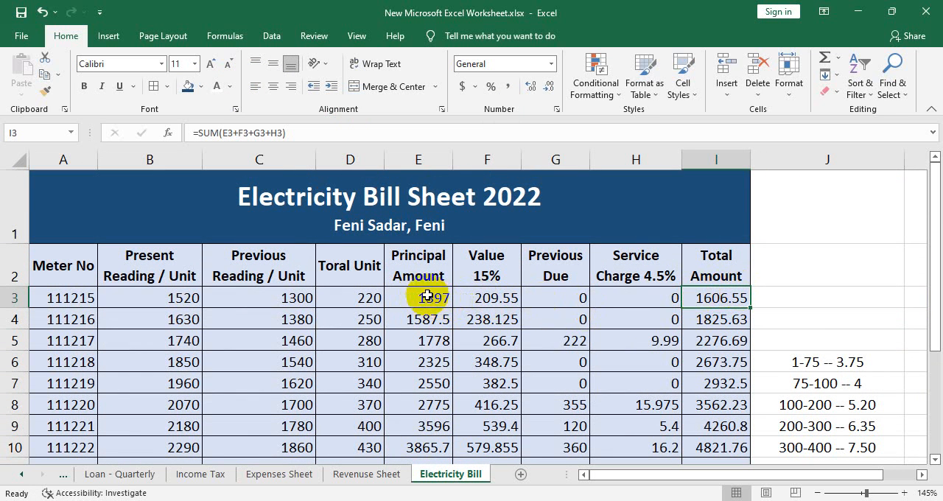
drag(427, 295, 739, 376)
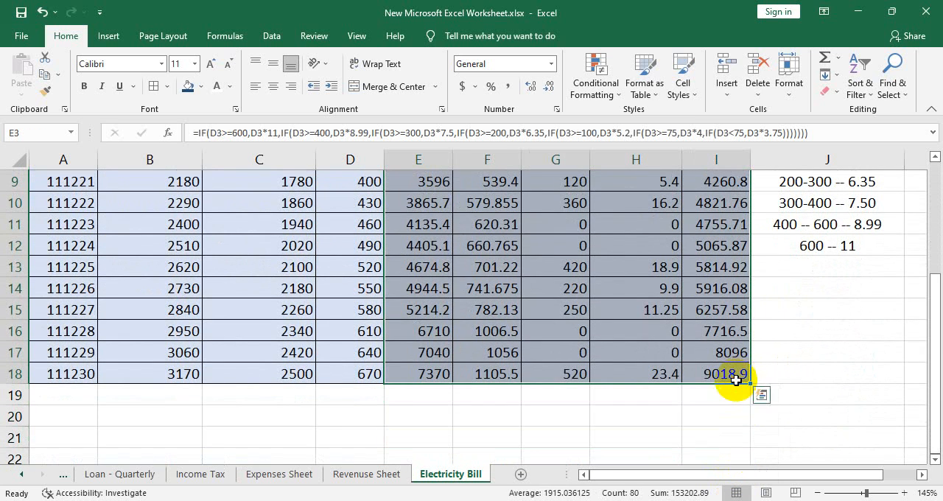
click(475, 87)
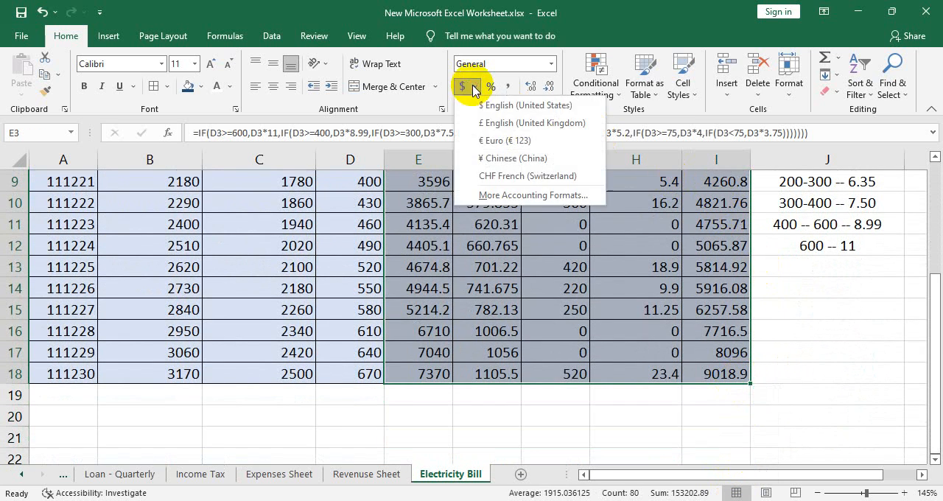
click(524, 196)
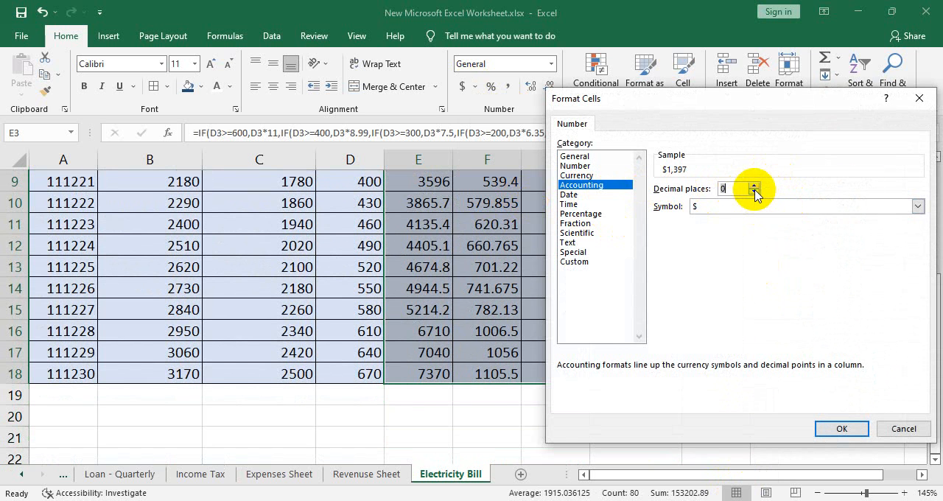
click(917, 206)
scroll(835, 332, down, 5)
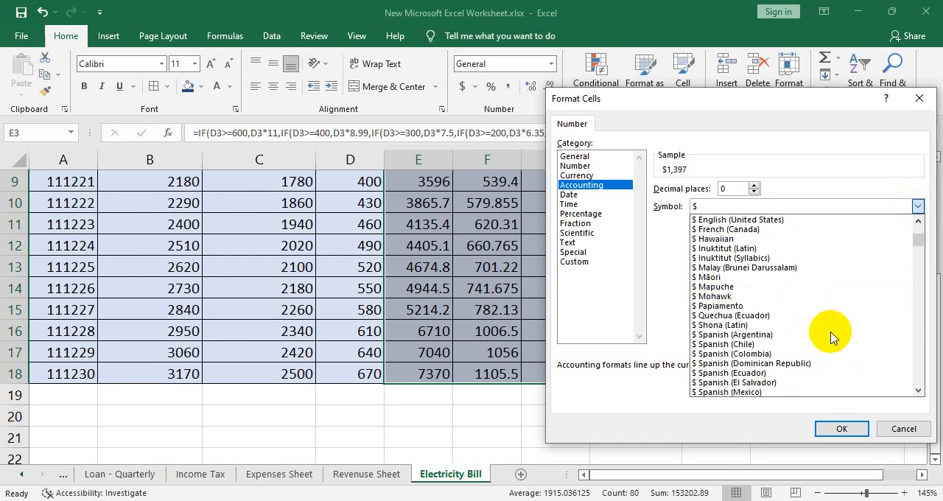
scroll(831, 337, down, 20)
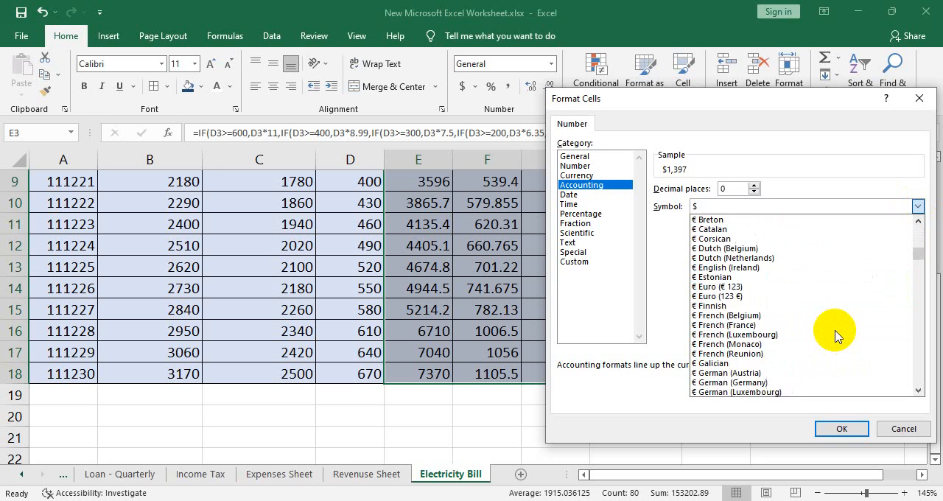
scroll(835, 336, down, 12)
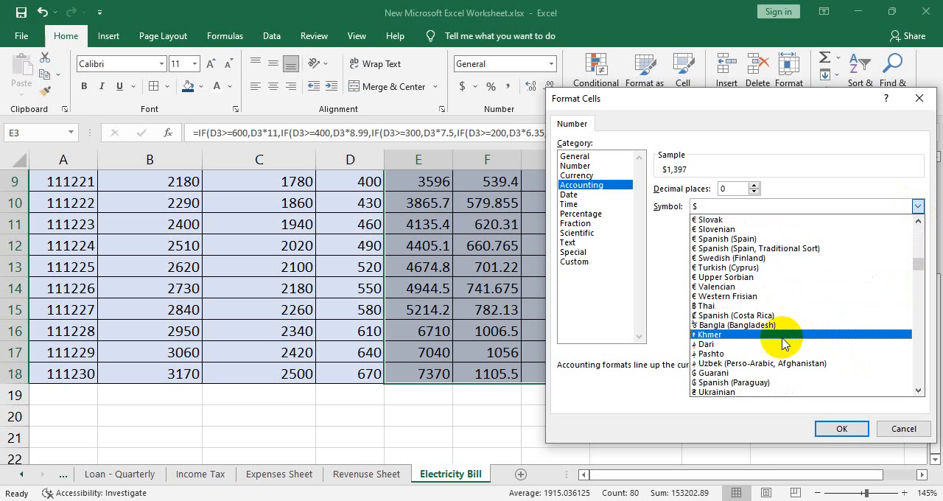
click(744, 325)
click(841, 428)
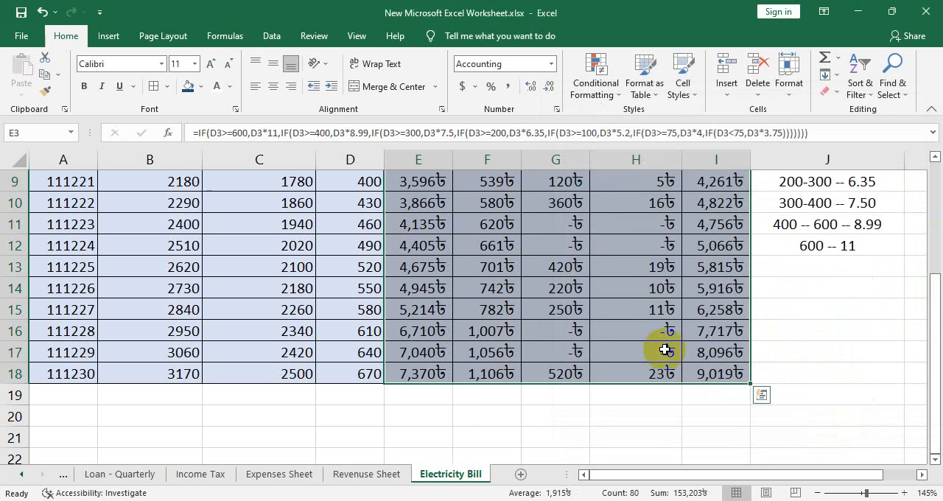
- Look over the currency-formatted amounts for all meters and the position of the headings while moving through the sheet
scroll(746, 337, up, 1)
click(768, 347)
scroll(768, 342, up, 2)
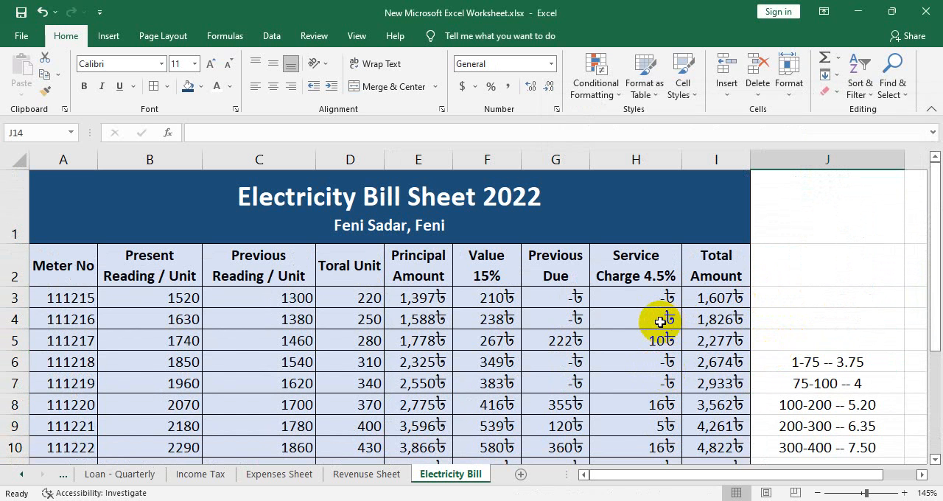
scroll(659, 318, down, 2)
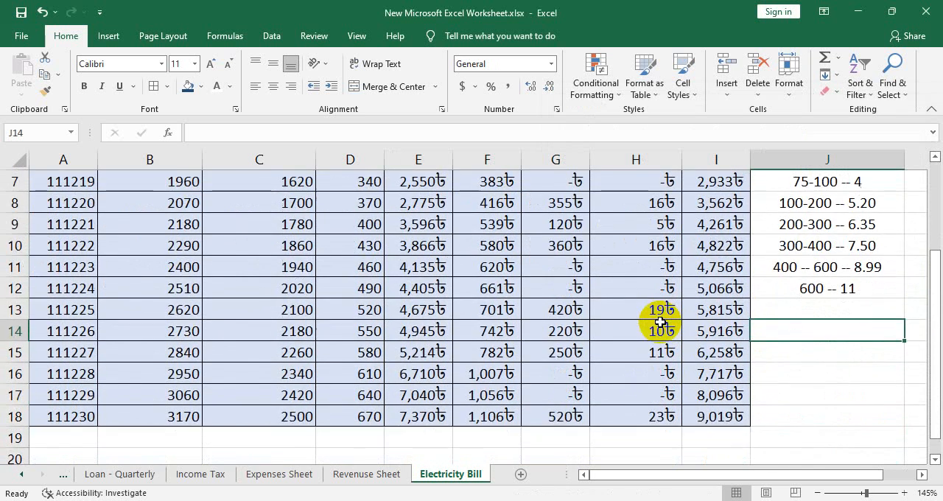
click(865, 379)
scroll(533, 308, up, 2)
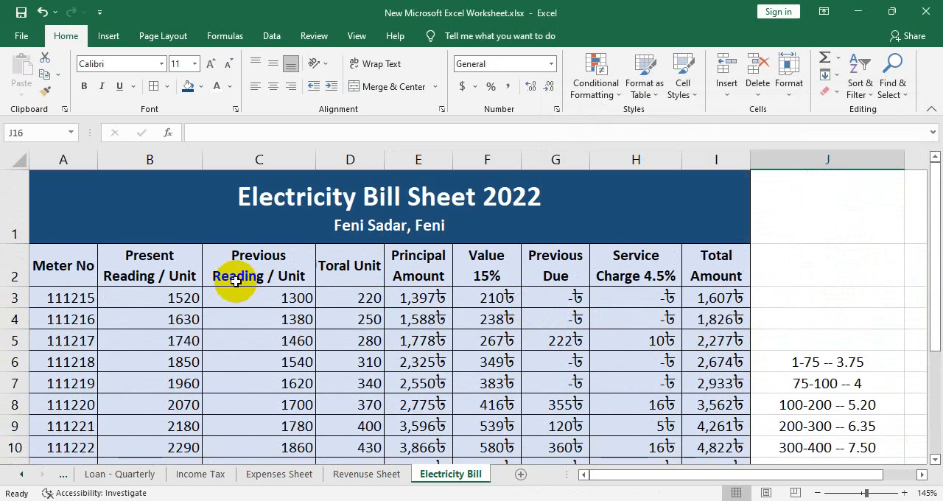
scroll(236, 274, down, 1)
scroll(237, 273, up, 1)
scroll(237, 272, down, 1)
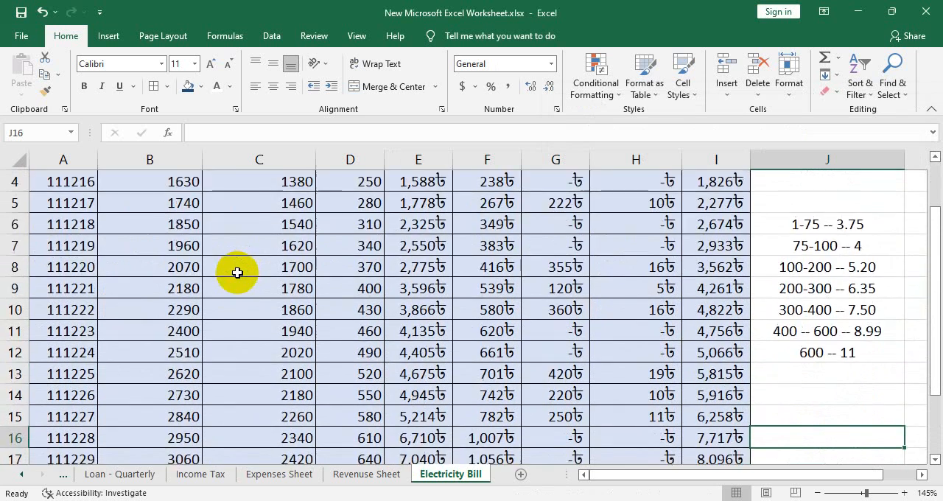
scroll(237, 273, up, 1)
- Freeze the panes at cell A2 and check which rows stay in view
drag(80, 262, 715, 257)
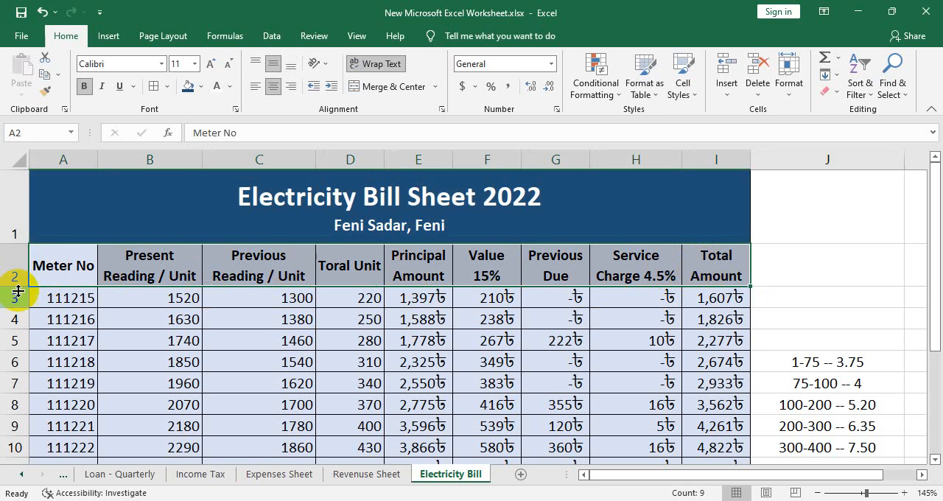
click(76, 263)
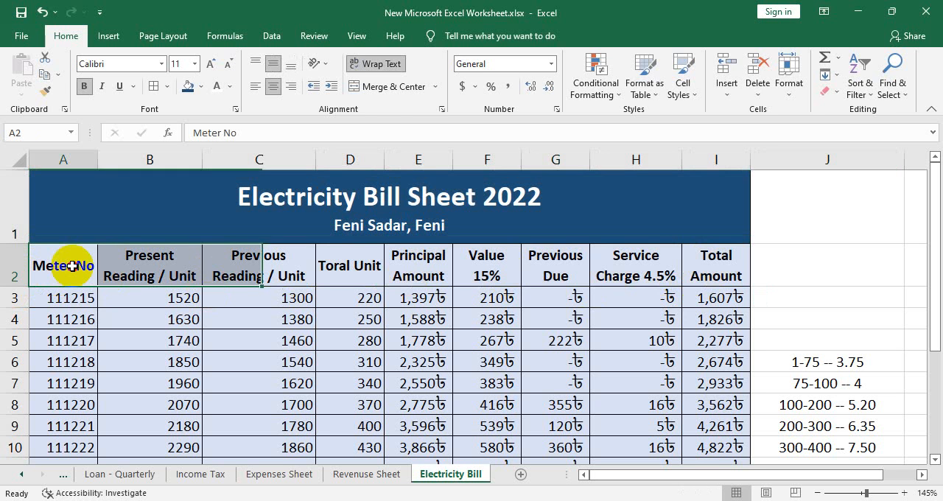
click(357, 35)
click(498, 87)
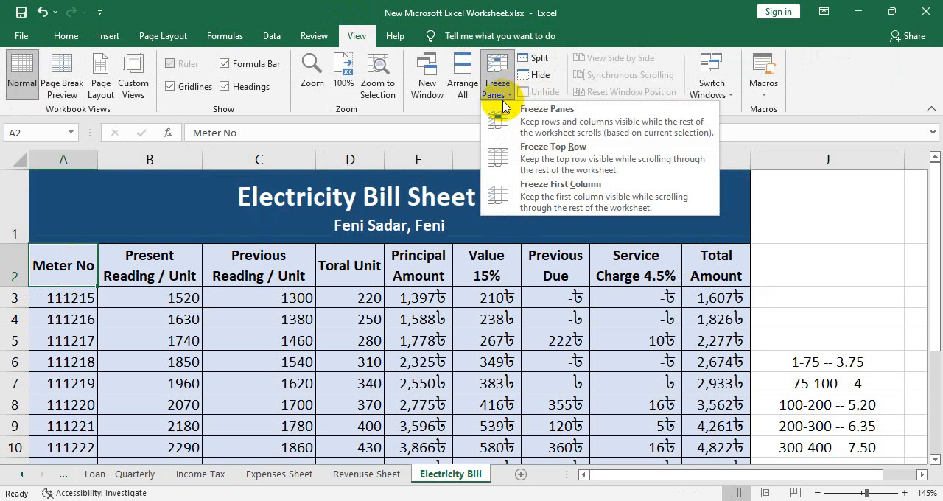
click(524, 121)
scroll(669, 273, down, 2)
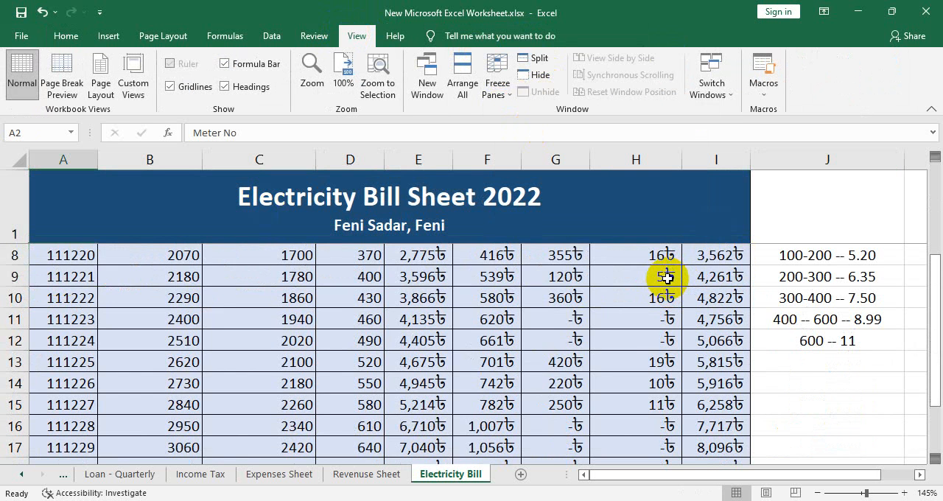
scroll(667, 278, up, 2)
scroll(666, 279, up, 1)
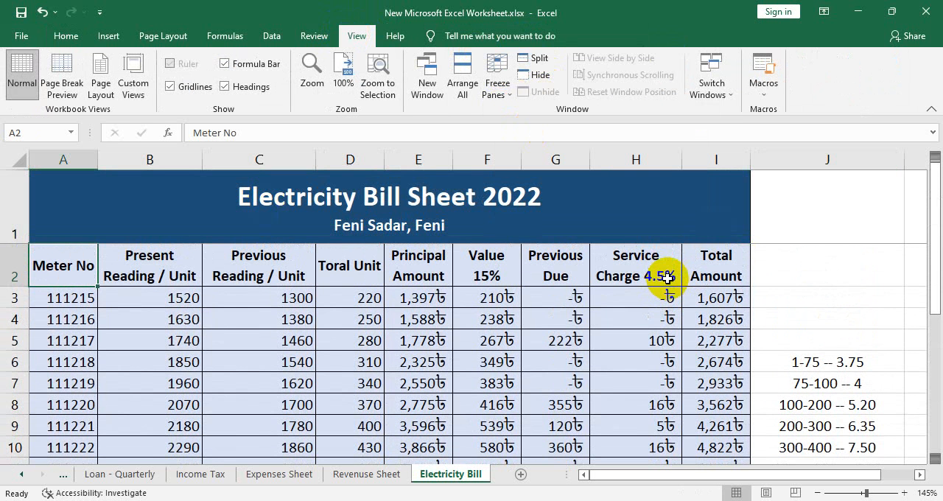
- Unfreeze the worksheet panes
click(137, 298)
click(133, 262)
click(74, 297)
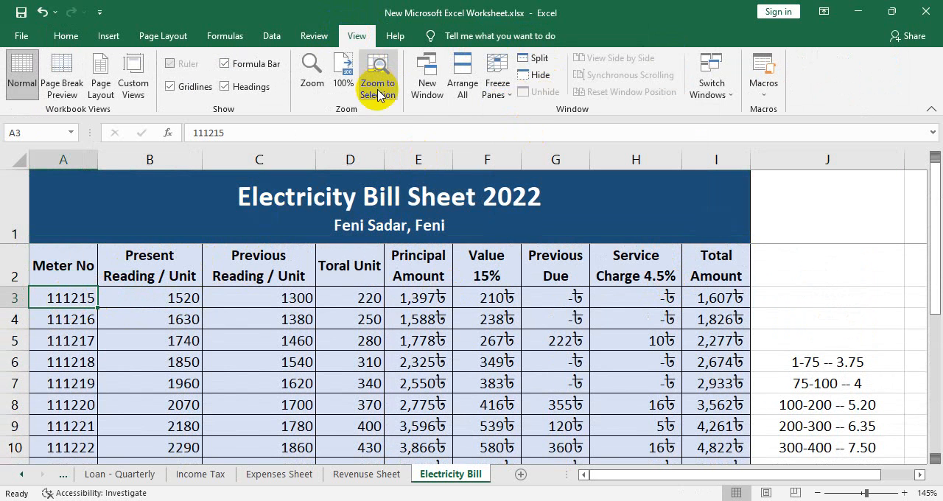
click(81, 267)
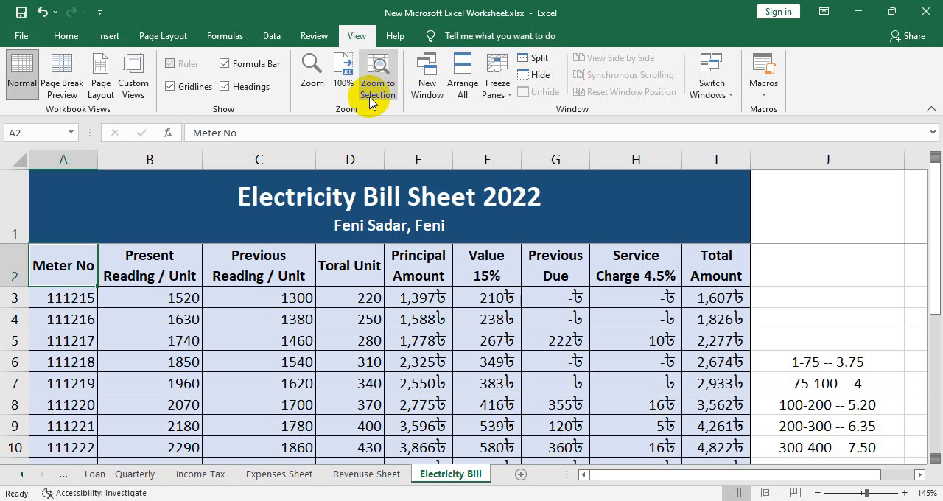
click(488, 97)
click(543, 111)
- Freeze the panes at cell A3 to keep the title and column headings in view, and check the result
click(71, 298)
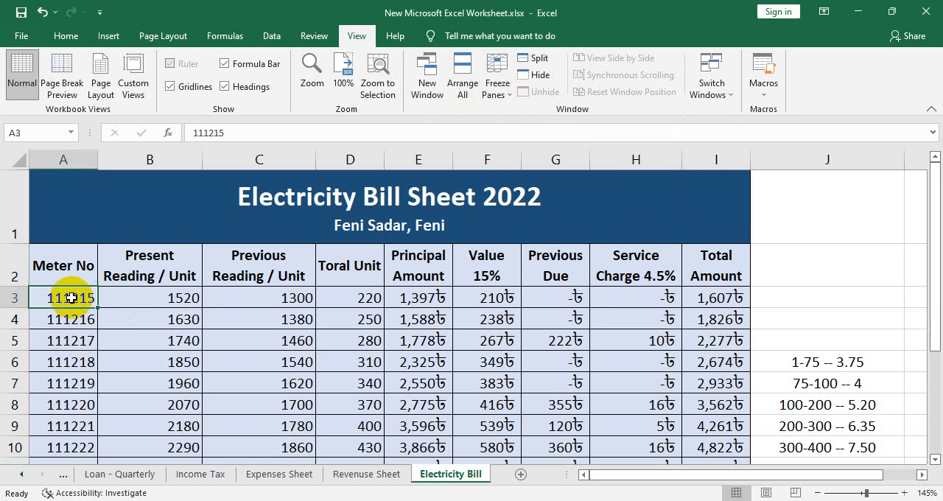
click(499, 87)
click(509, 110)
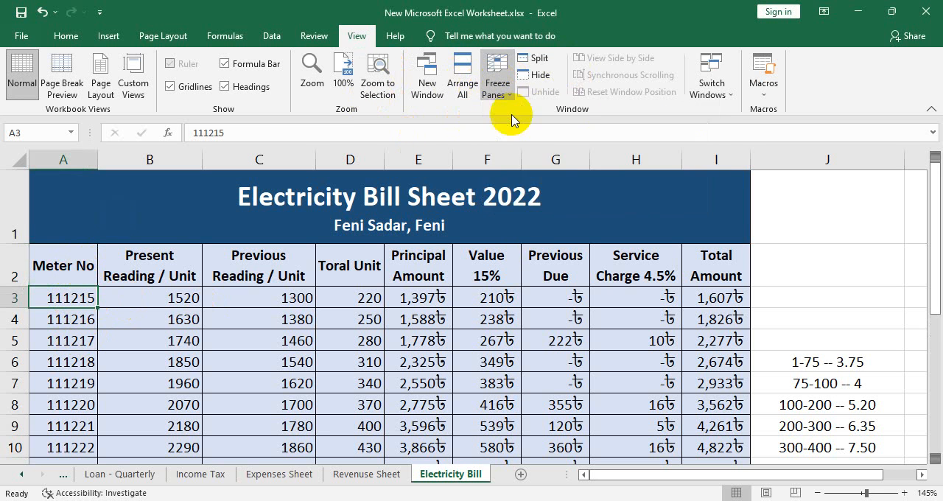
scroll(341, 453, down, 1)
scroll(347, 379, down, 4)
scroll(348, 378, up, 5)
scroll(348, 379, down, 9)
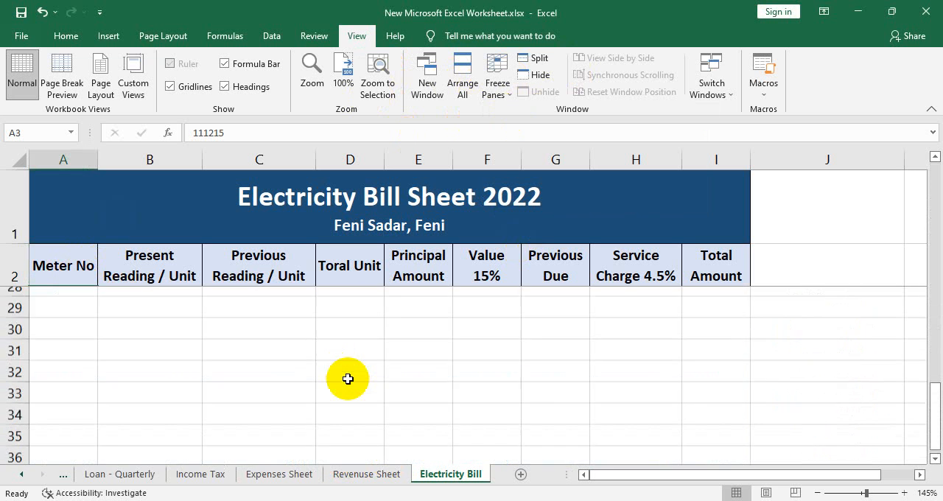
scroll(348, 379, up, 9)
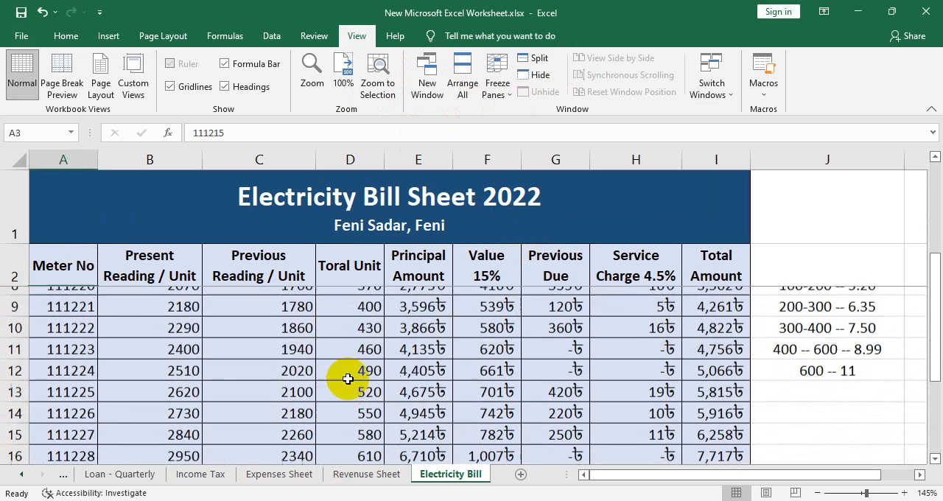